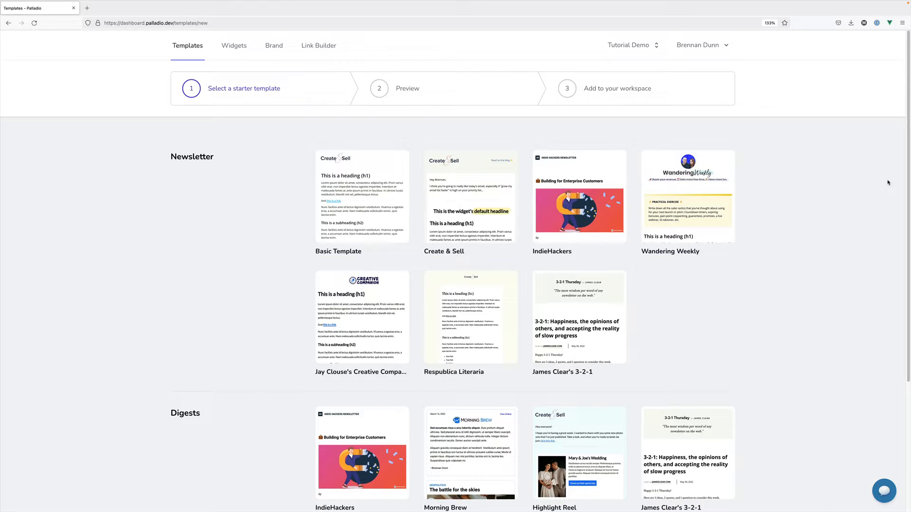
pyautogui.click(325, 212)
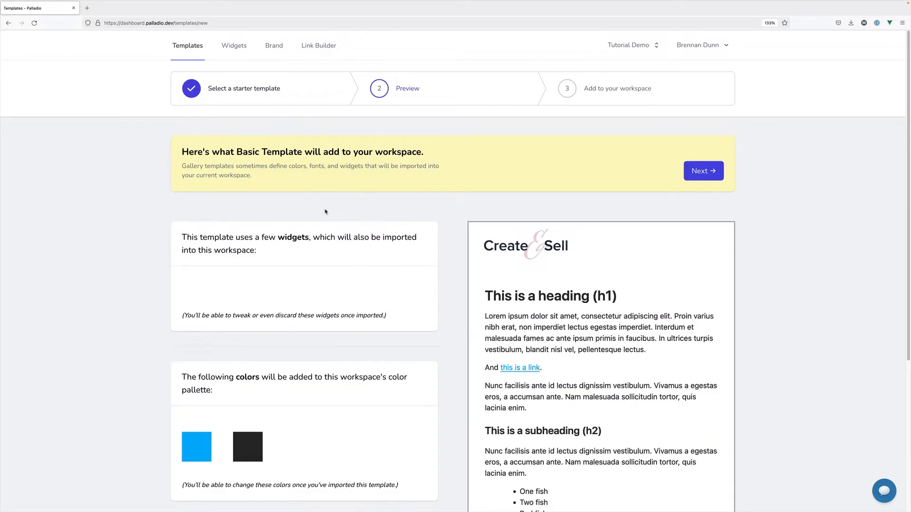
pyautogui.scroll(-2, 415, 232)
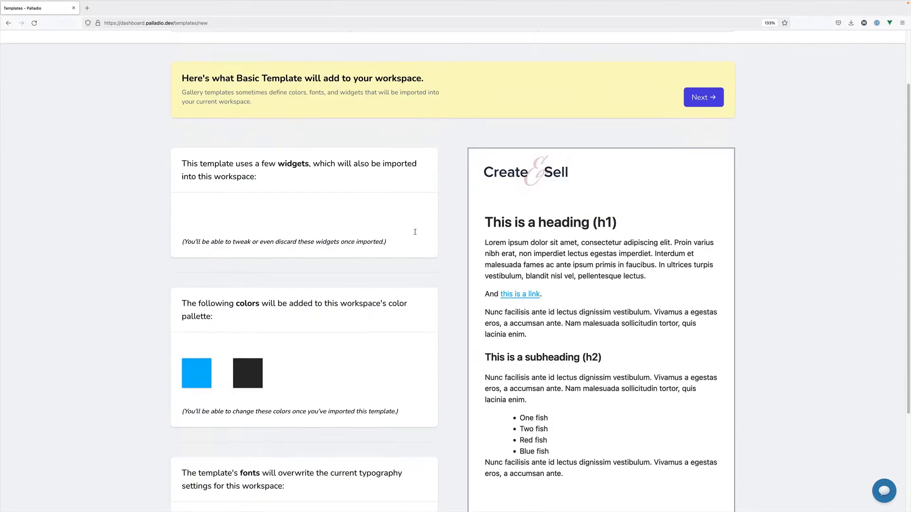
pyautogui.scroll(-4, 510, 250)
pyautogui.scroll(6, 569, 380)
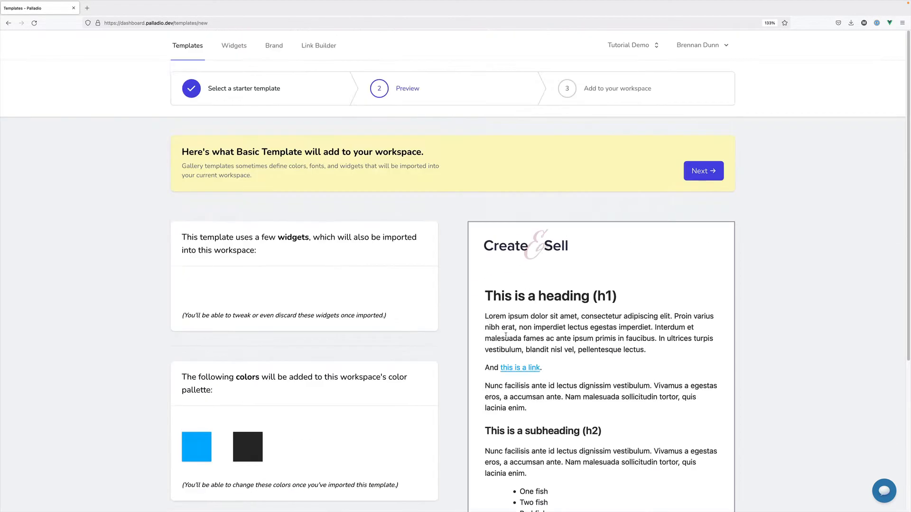
pyautogui.click(243, 94)
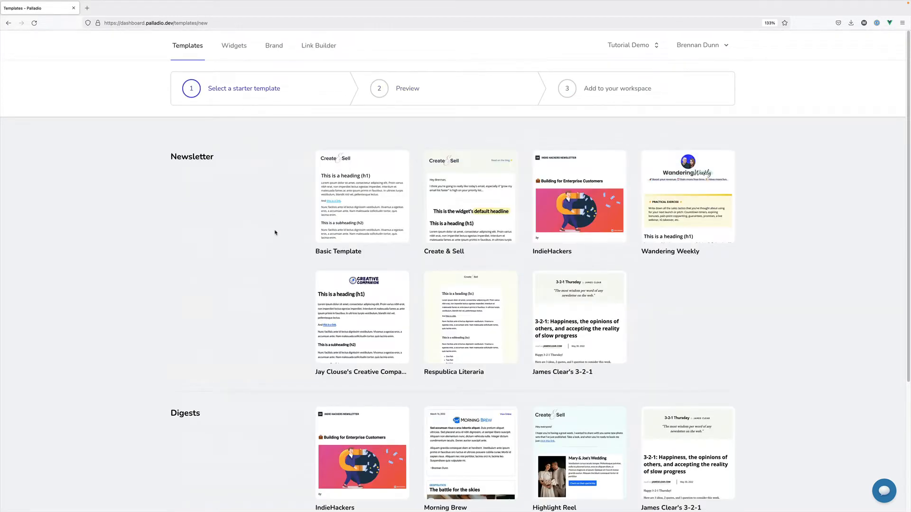
pyautogui.scroll(-1, 275, 232)
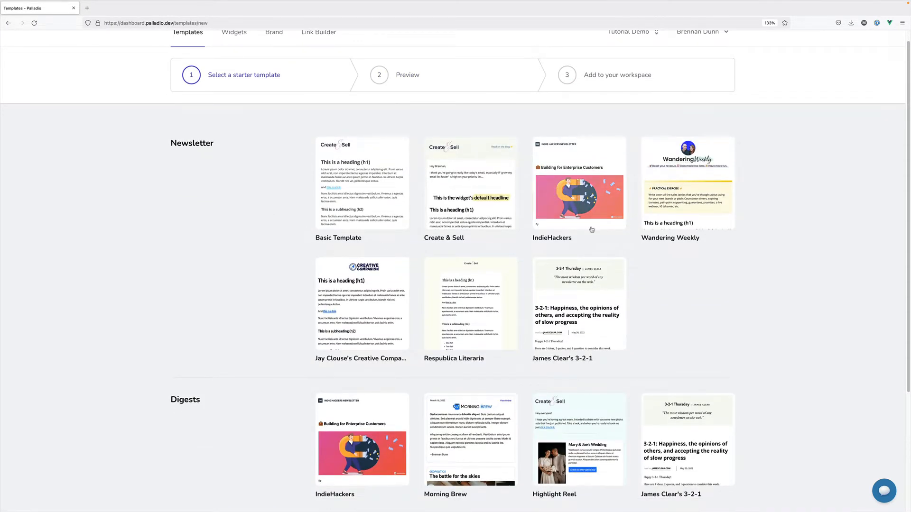
pyautogui.scroll(-2, 663, 308)
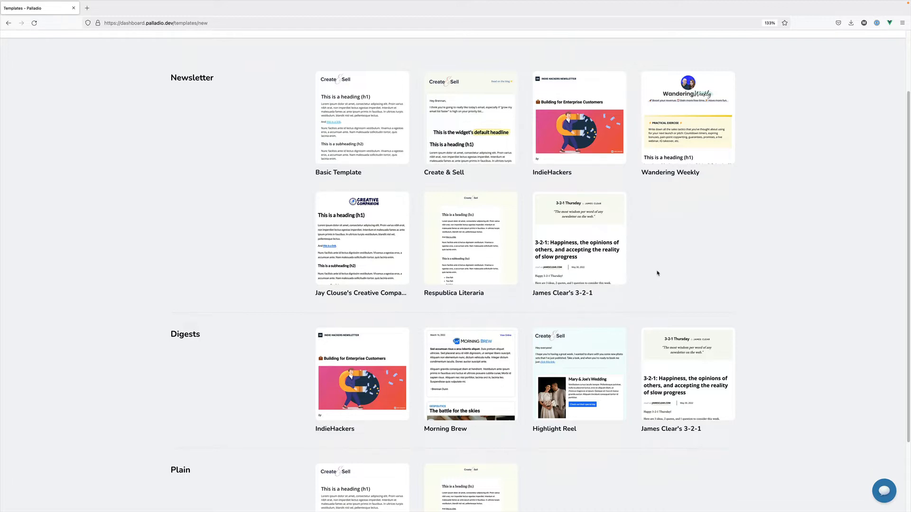
pyautogui.scroll(2, 657, 273)
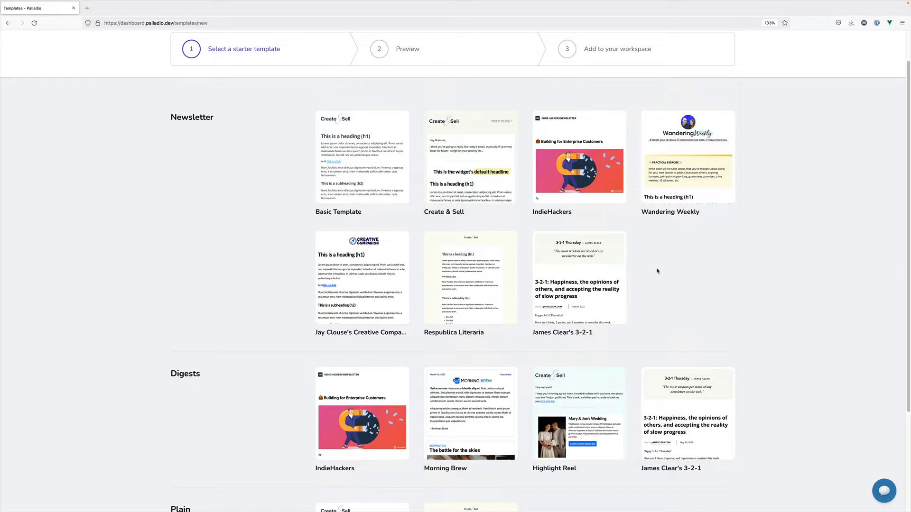
pyautogui.scroll(-1, 658, 271)
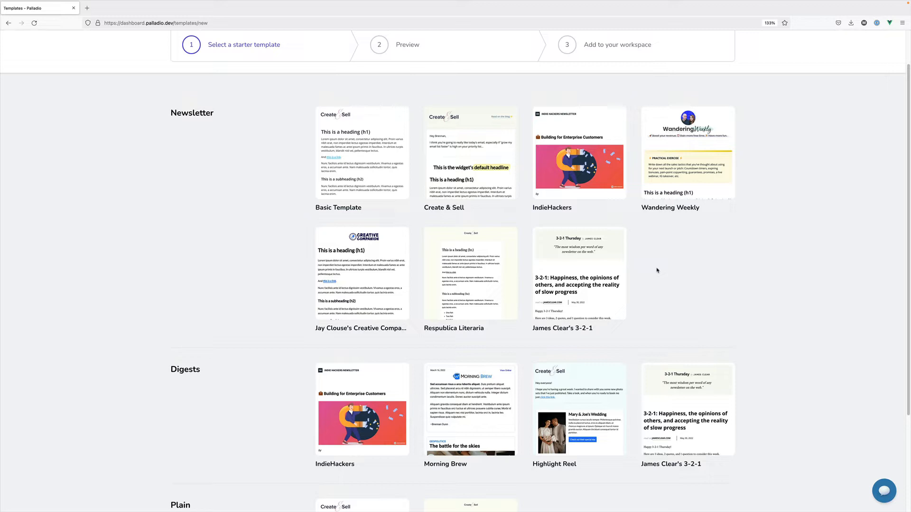
# Preview the widgets, colours and fonts in Basic Template, then continue to naming it
pyautogui.click(369, 164)
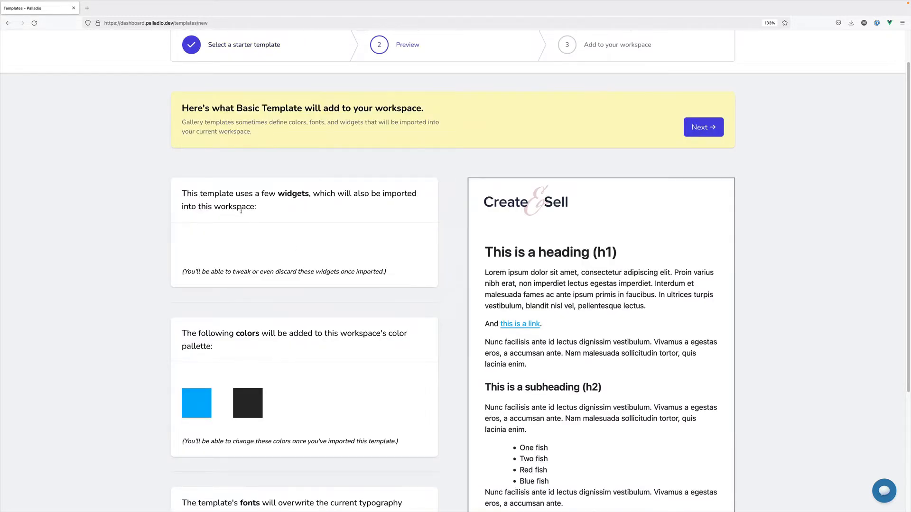
pyautogui.scroll(-1, 241, 214)
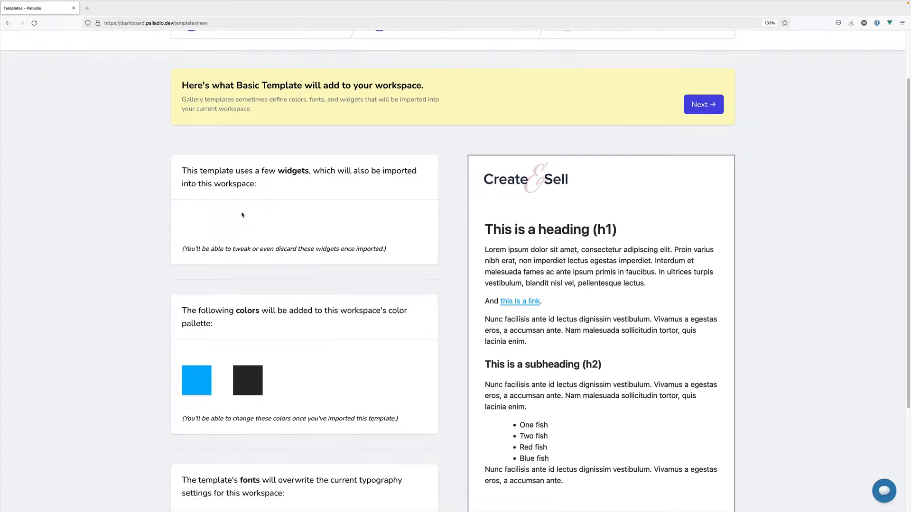
pyautogui.scroll(-1, 242, 215)
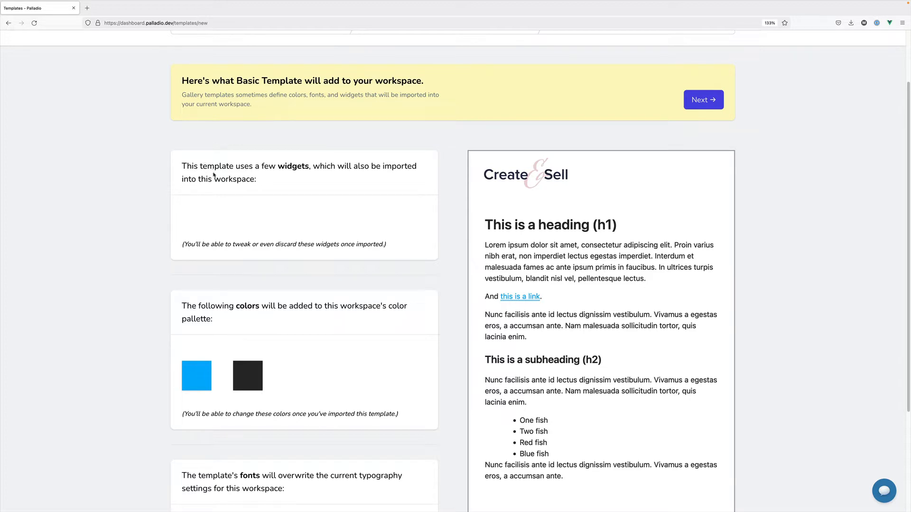
pyautogui.scroll(-1, 218, 200)
pyautogui.scroll(-2, 227, 215)
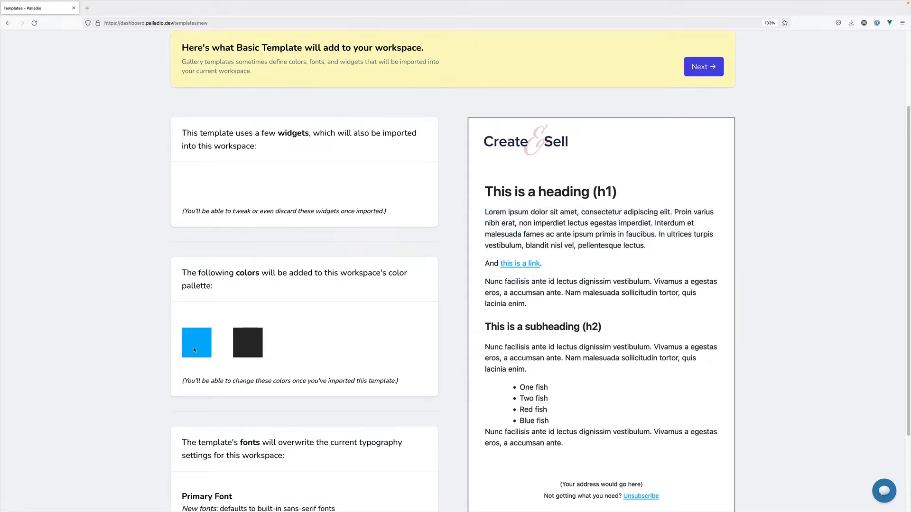
pyautogui.scroll(-4, 315, 329)
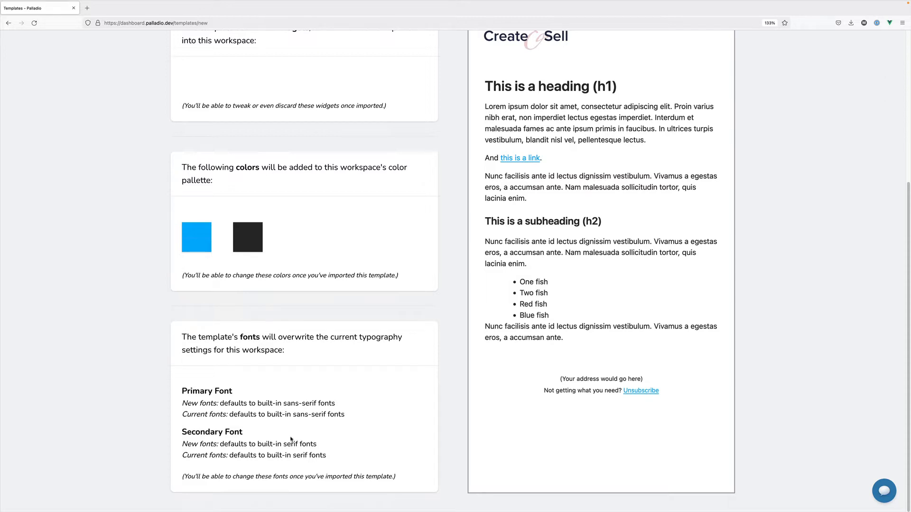
pyautogui.scroll(5, 437, 366)
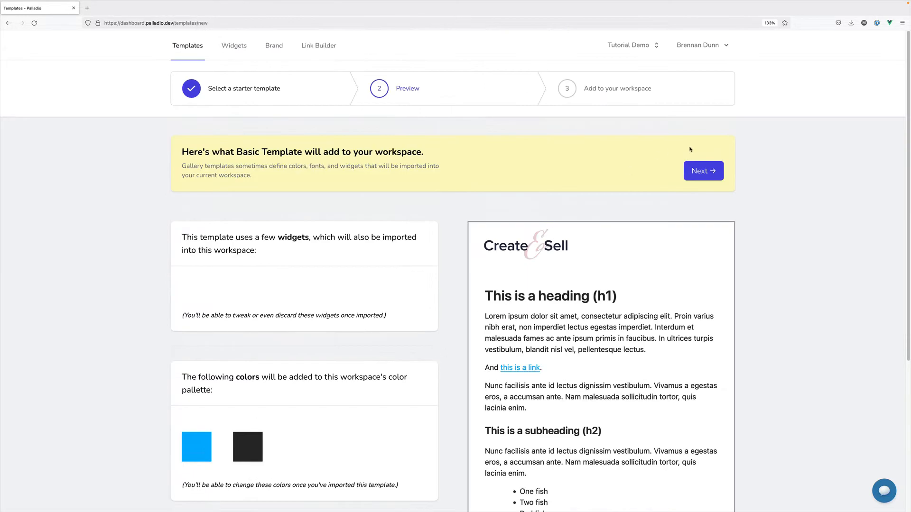
pyautogui.click(699, 172)
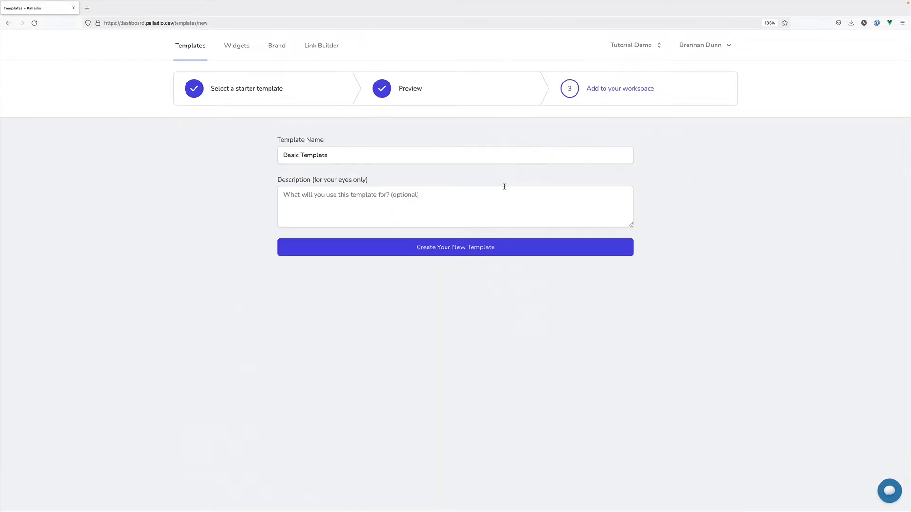
# Name the new template 'Brennan's Test Template', leave the description blank, and create it
pyautogui.tripleClick(480, 156)
pyautogui.write("Brennan's Test Template")
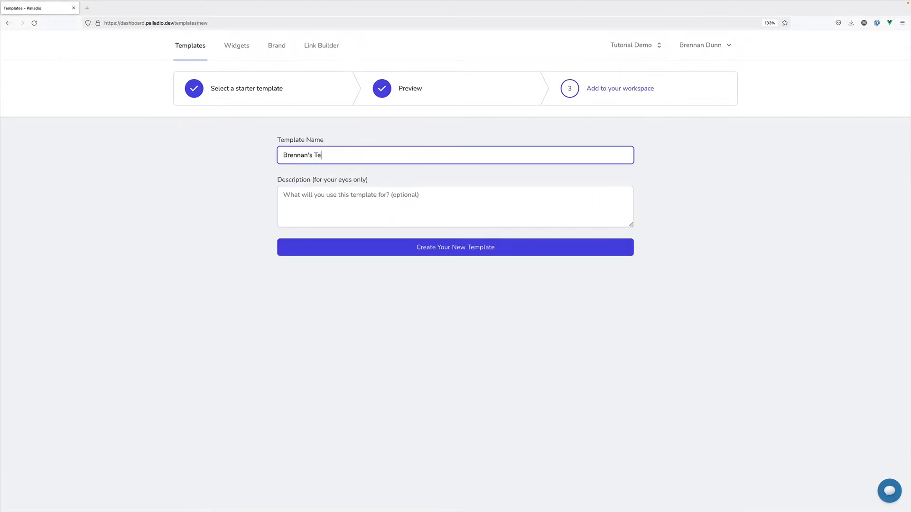
pyautogui.click(357, 193)
pyautogui.click(243, 219)
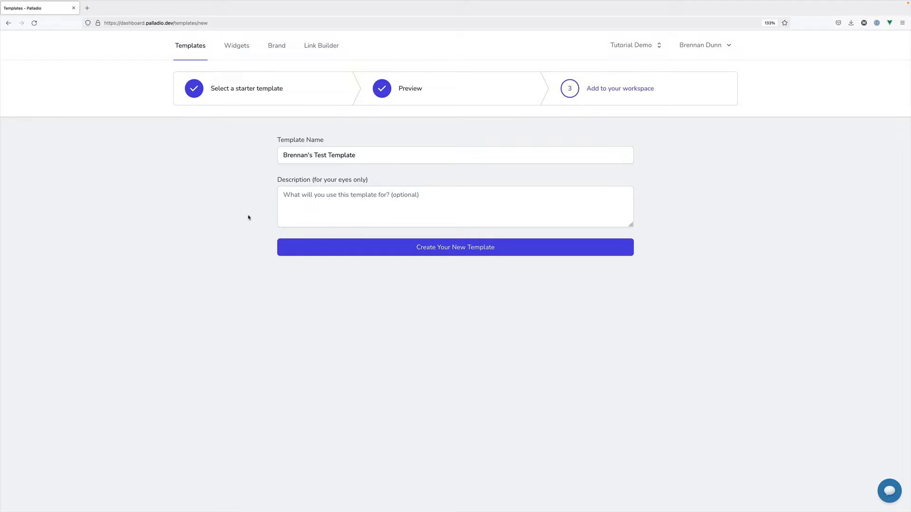
pyautogui.click(333, 251)
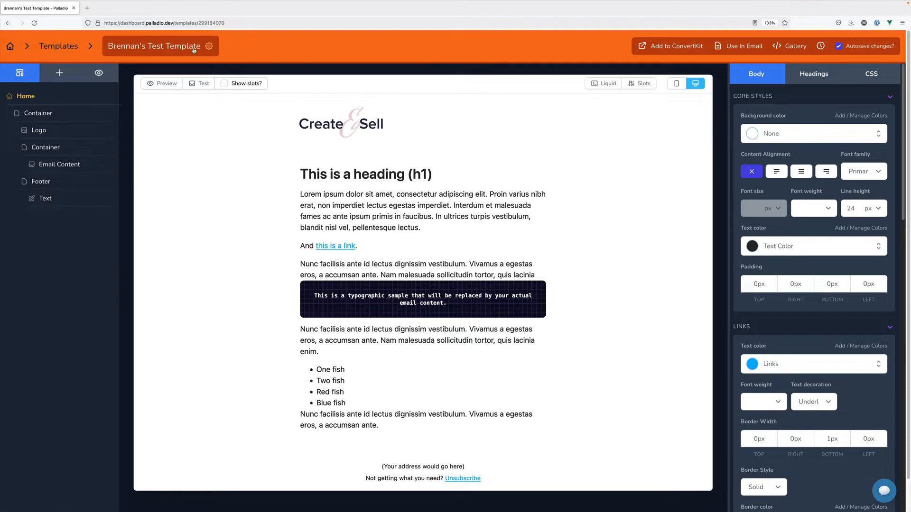
# Show the template's settings with rename, delete and copy options
pyautogui.click(208, 46)
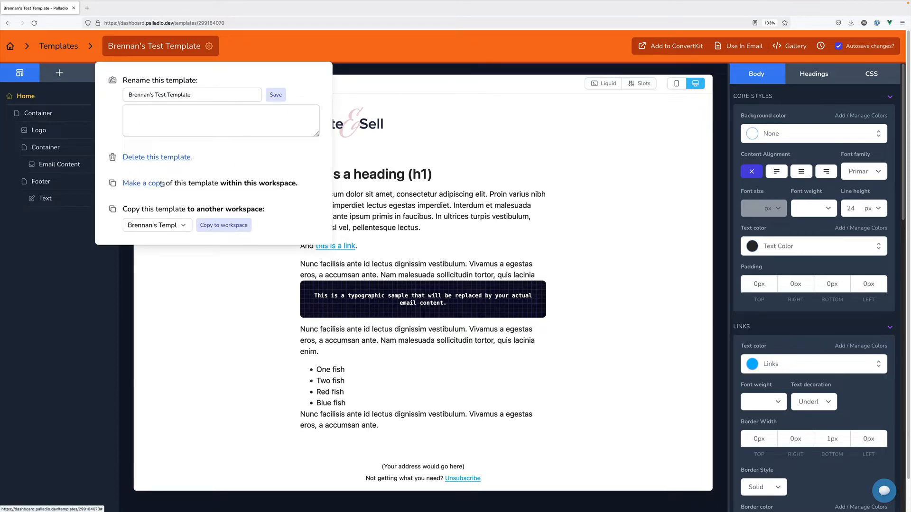
# Close the template options and bring up the ConvertKit copy-template-code step
pyautogui.click(344, 63)
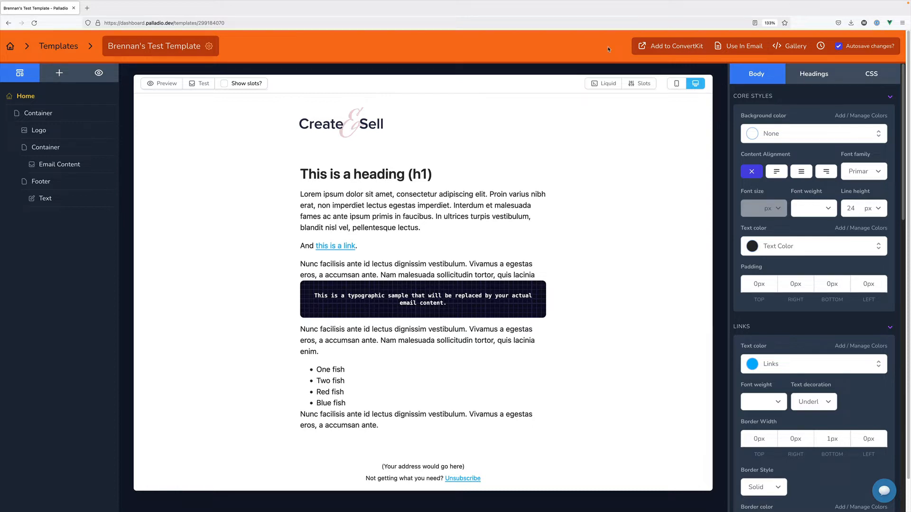
pyautogui.click(643, 51)
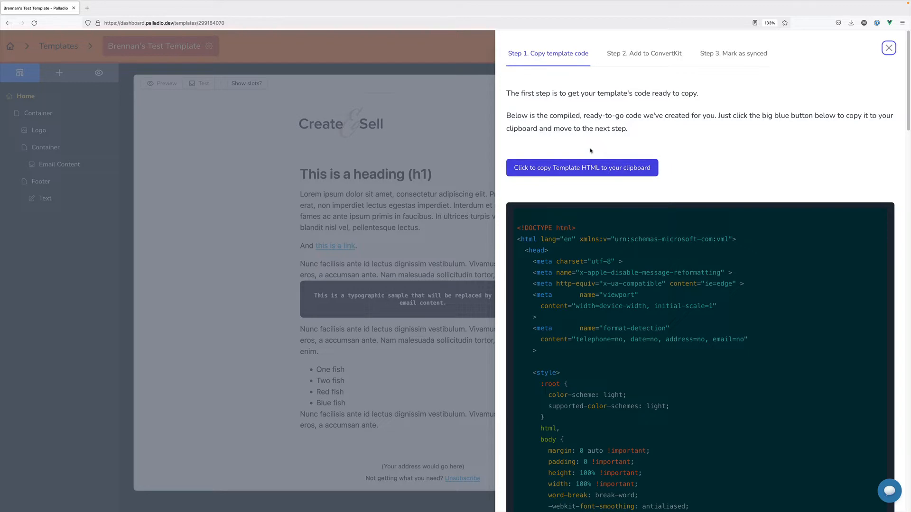
# Close the code panel, select the Email Content block and show the add-elements library
pyautogui.click(479, 68)
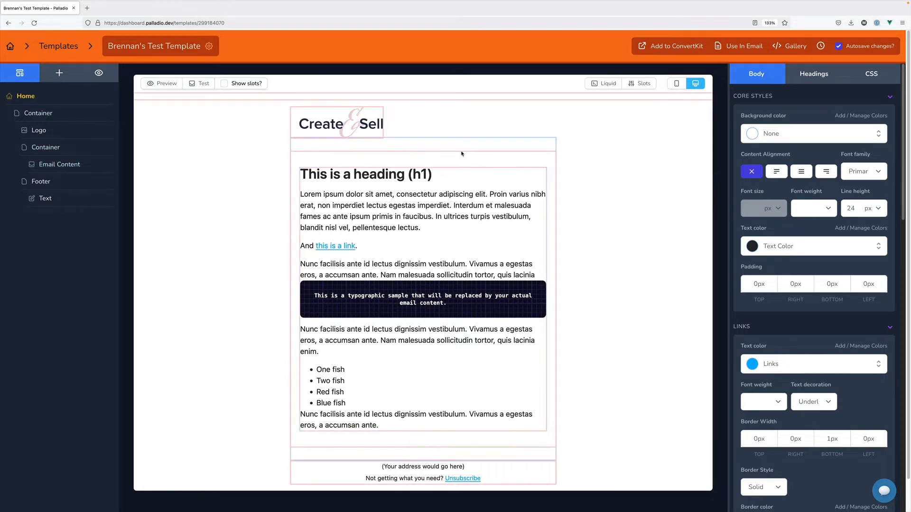
pyautogui.click(381, 182)
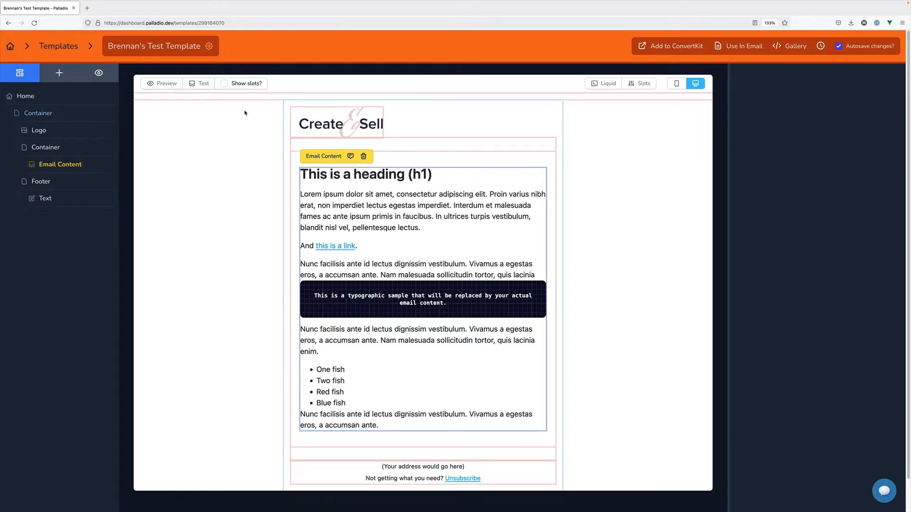
pyautogui.click(58, 73)
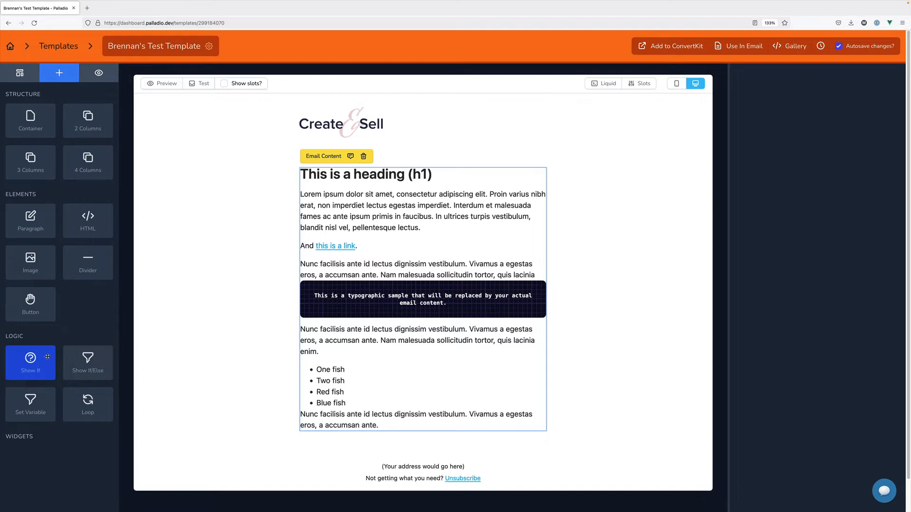
# Place a Show If conditional block above the first heading
pyautogui.moveTo(47, 357); pyautogui.dragTo(374, 162)
pyautogui.click(367, 175)
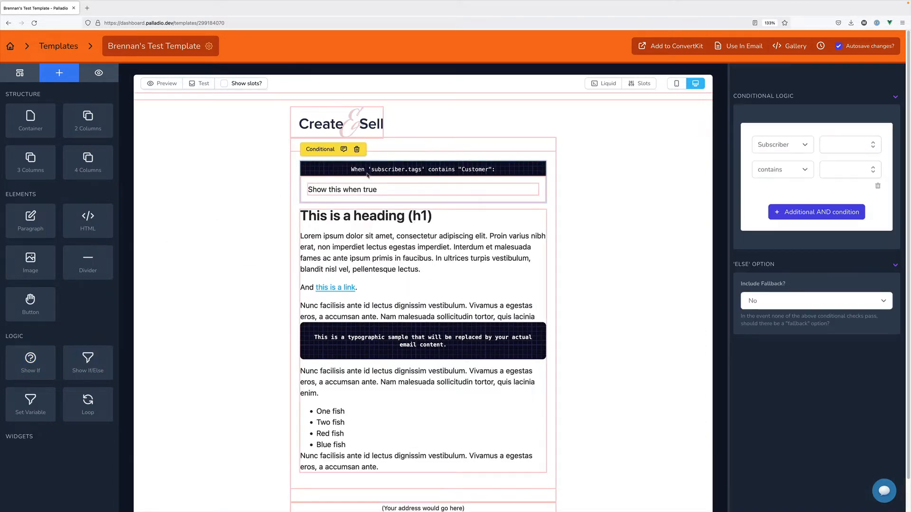
pyautogui.click(404, 236)
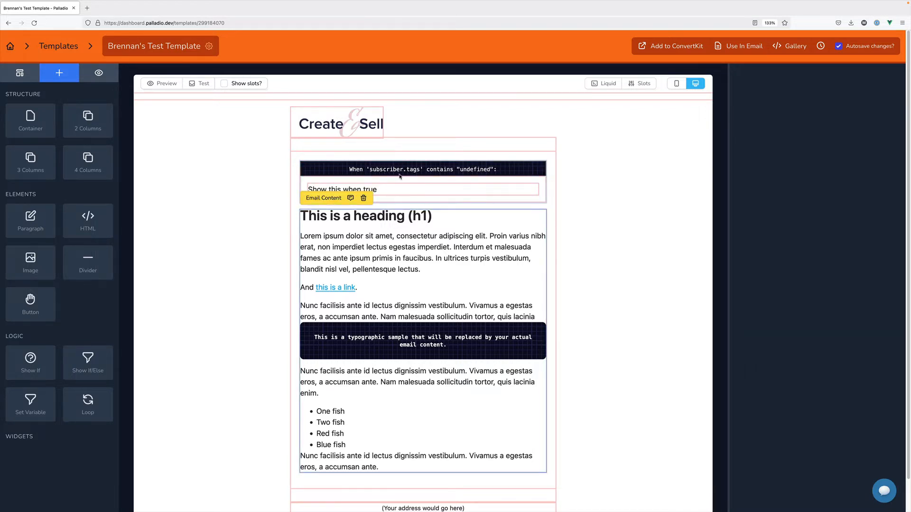
# Replace the conditional's placeholder text with 'Sponsored by XYZ'
pyautogui.click(379, 191)
pyautogui.tripleClick(809, 172)
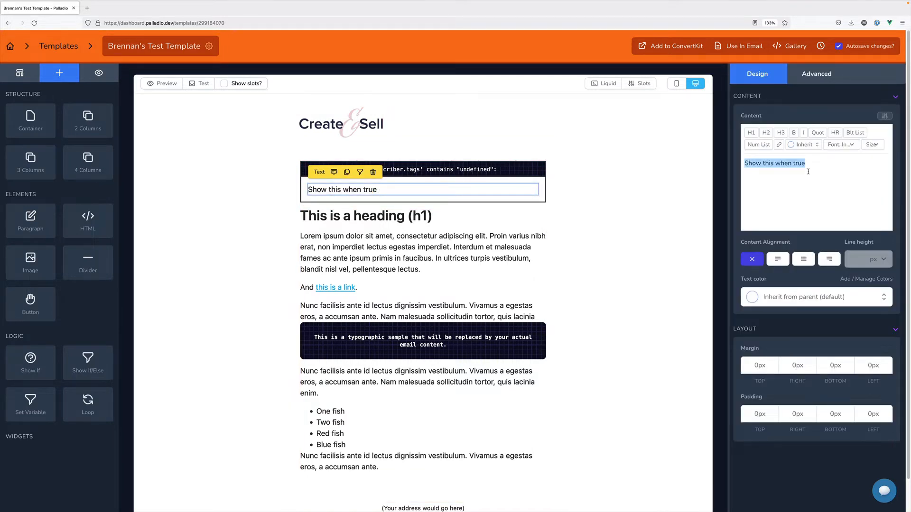
pyautogui.write('Sponsored by ')
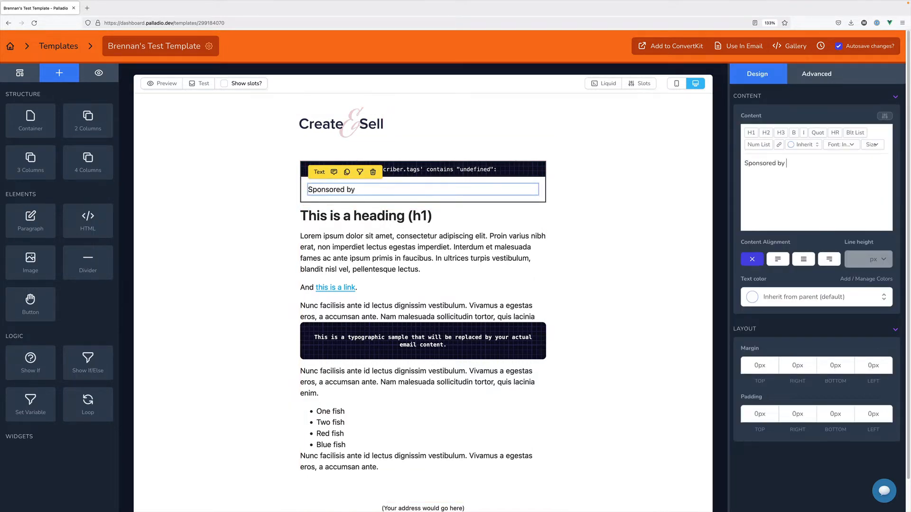
pyautogui.write('XYZ')
pyautogui.click(450, 241)
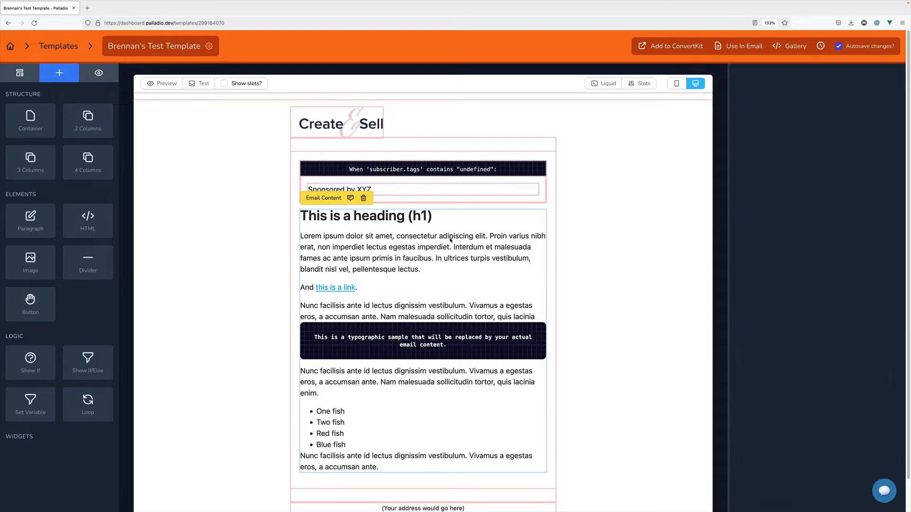
pyautogui.click(386, 192)
pyautogui.click(404, 219)
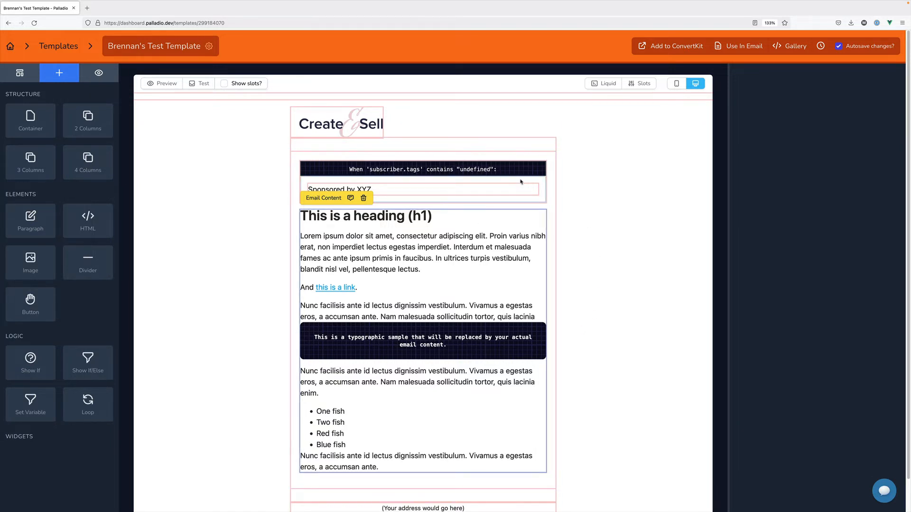
pyautogui.click(396, 249)
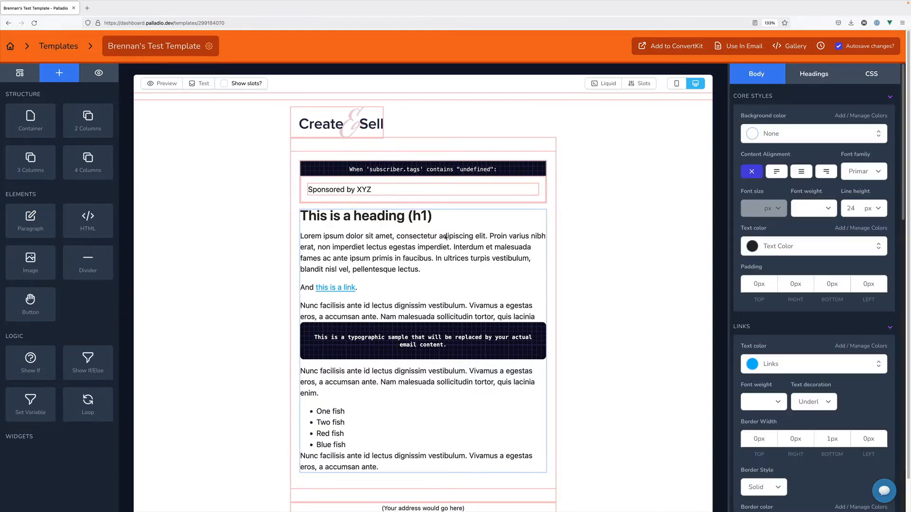
# Move the sponsor conditional above the logo and inspect the 600px outer container's layout
pyautogui.click(442, 236)
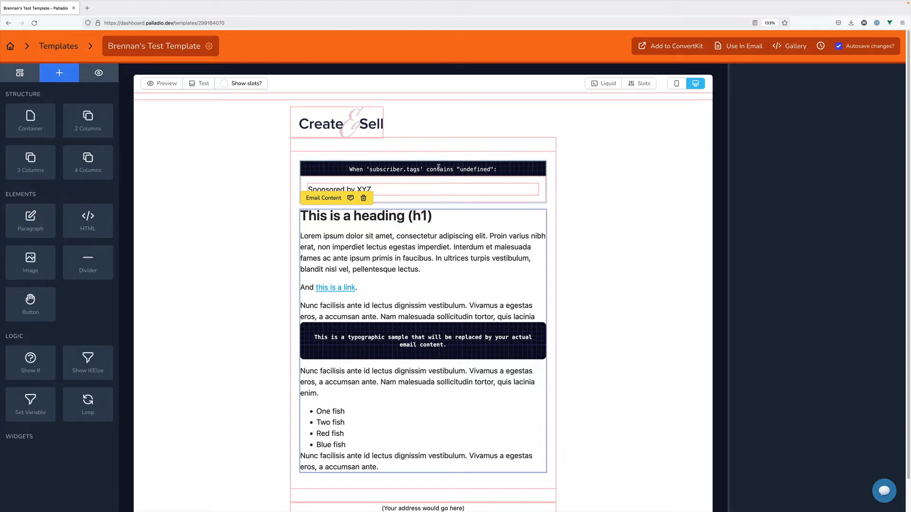
pyautogui.moveTo(441, 170); pyautogui.dragTo(429, 102)
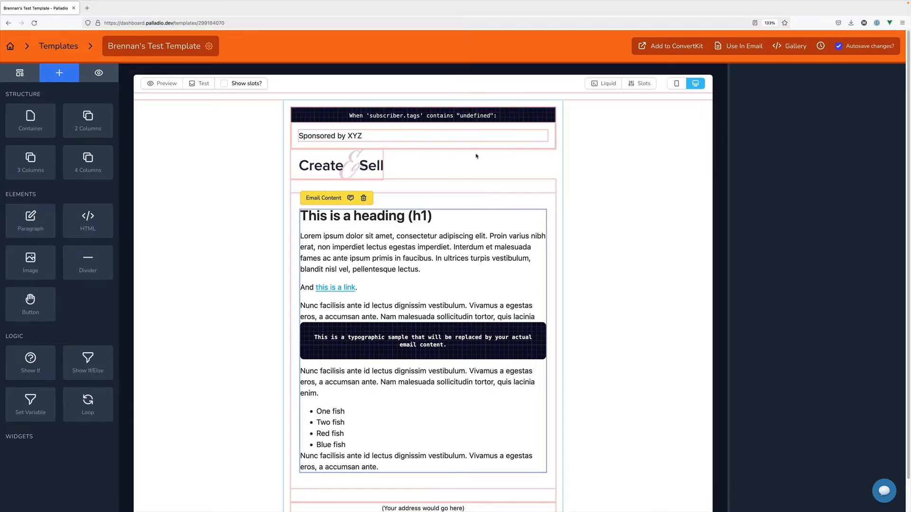
pyautogui.click(614, 124)
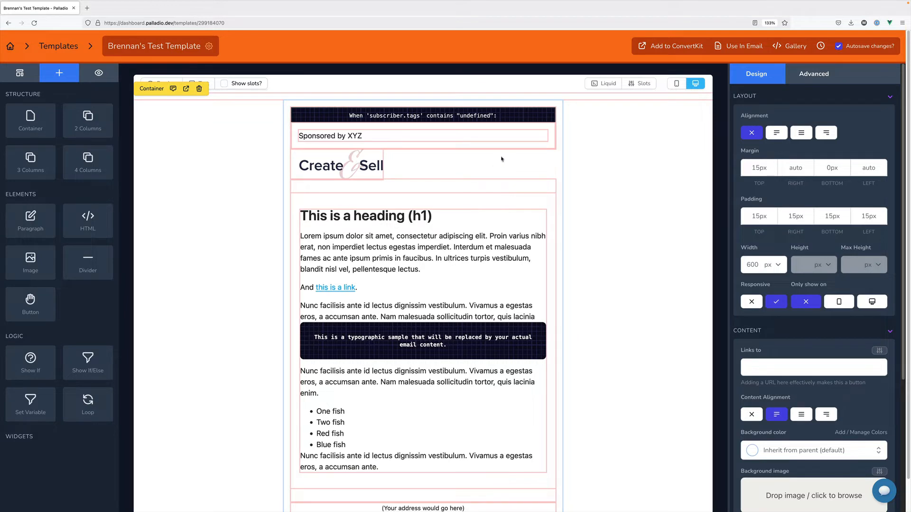
# Add a template slot named sponsorName with default value Acme Inc
pyautogui.click(627, 88)
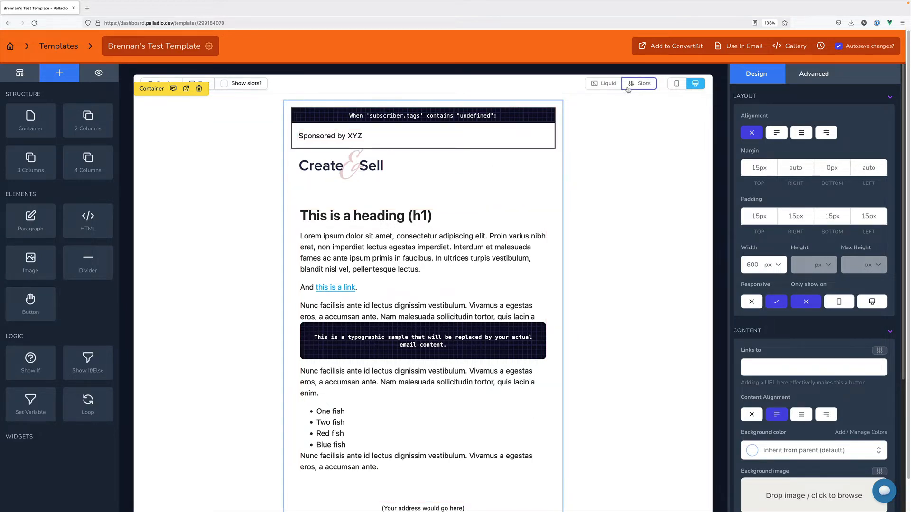
pyautogui.click(408, 122)
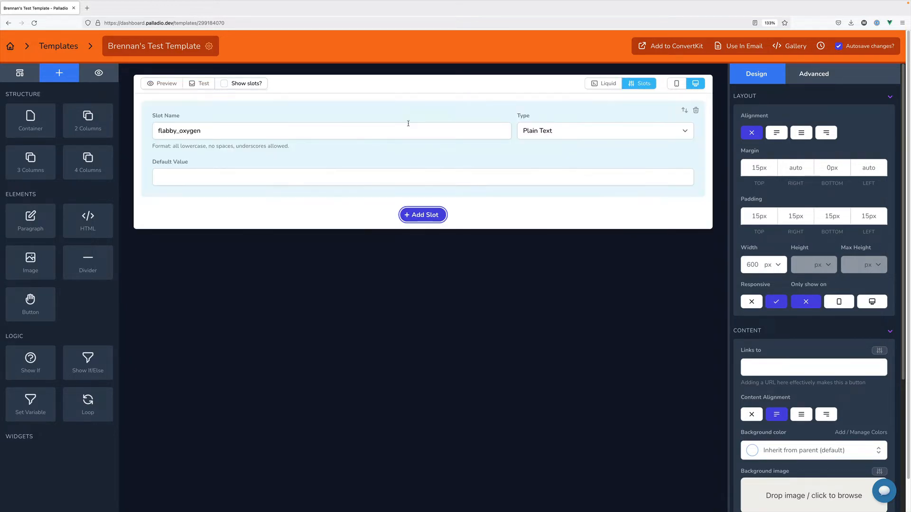
pyautogui.doubleClick(408, 127)
pyautogui.write('s')
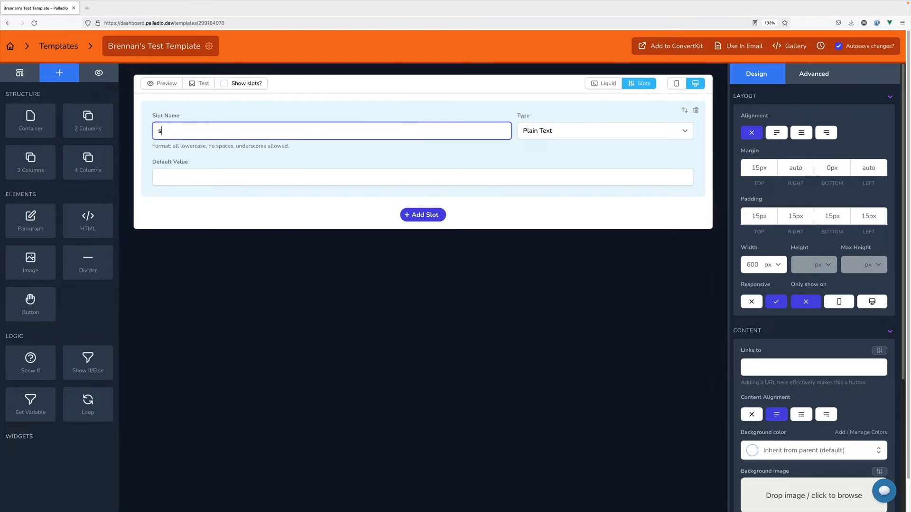
pyautogui.write('ponsorName')
pyautogui.click(467, 177)
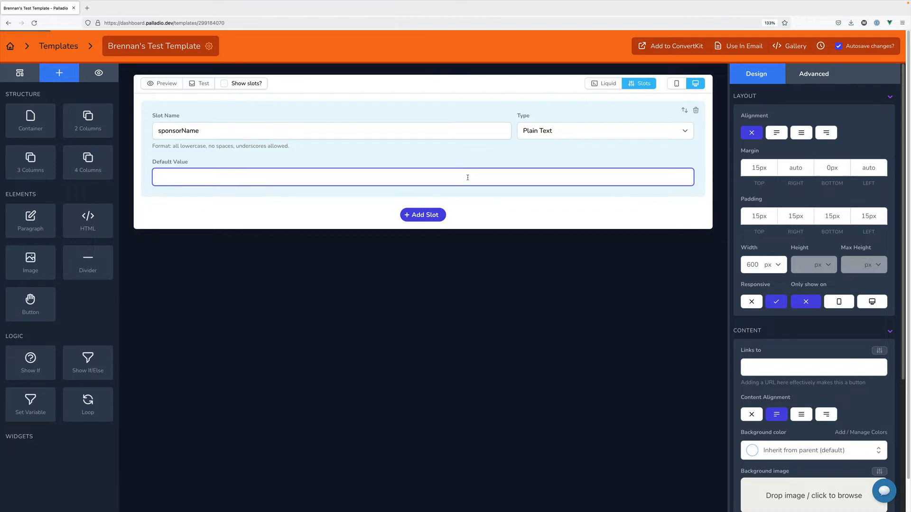
pyautogui.write('Acme Inc')
pyautogui.click(420, 294)
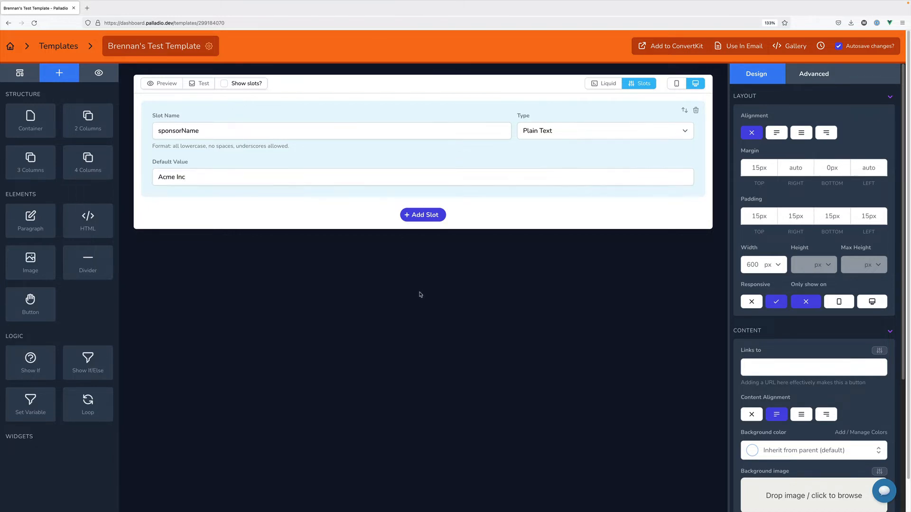
pyautogui.click(645, 86)
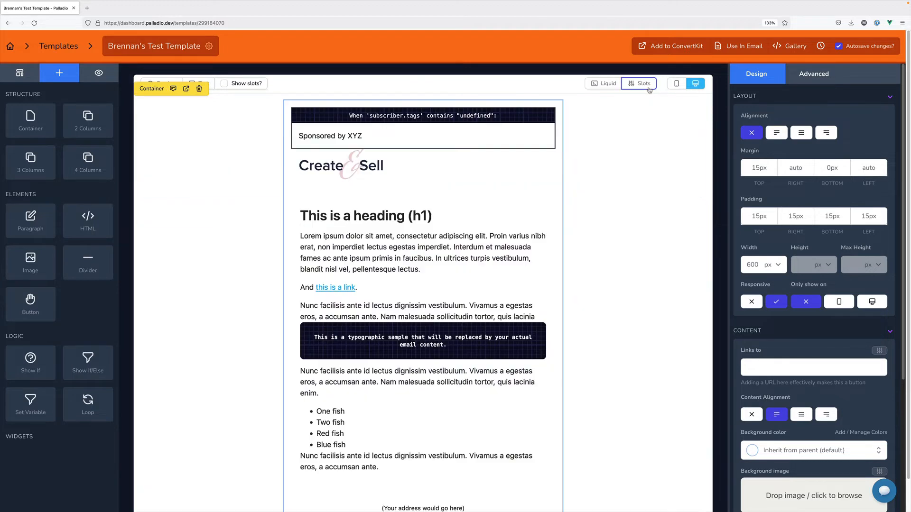
# Set the conditional block to show only when sponsorName is set
pyautogui.click(511, 114)
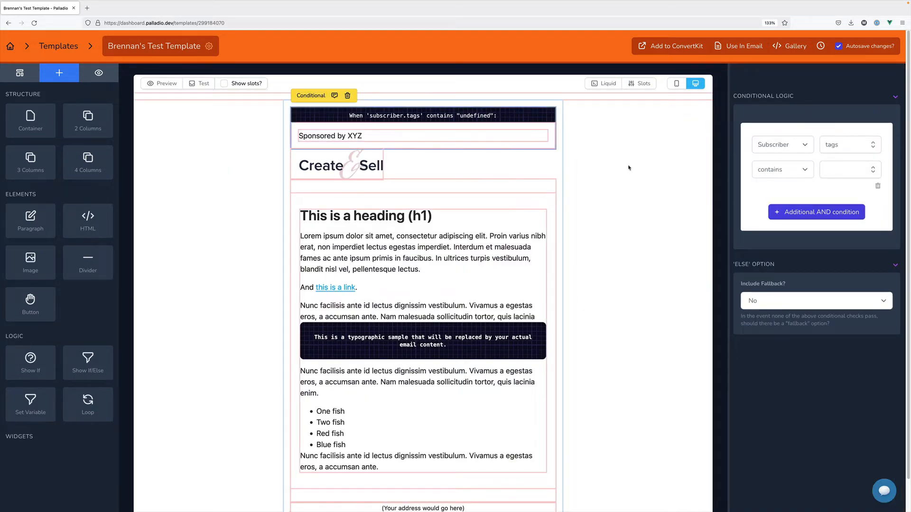
pyautogui.click(781, 145)
pyautogui.click(776, 152)
pyautogui.click(840, 145)
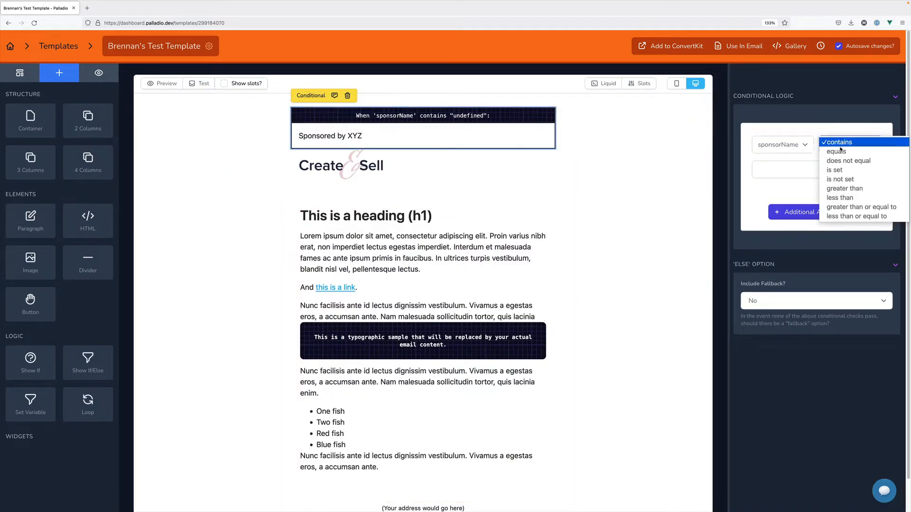
pyautogui.click(843, 170)
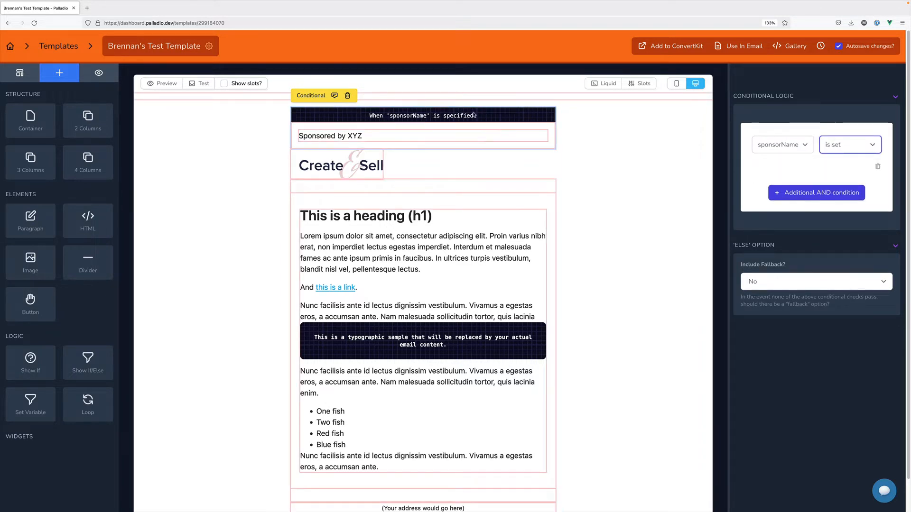
# Replace XYZ in the sponsor line with {{ sponsorName }}
pyautogui.click(403, 136)
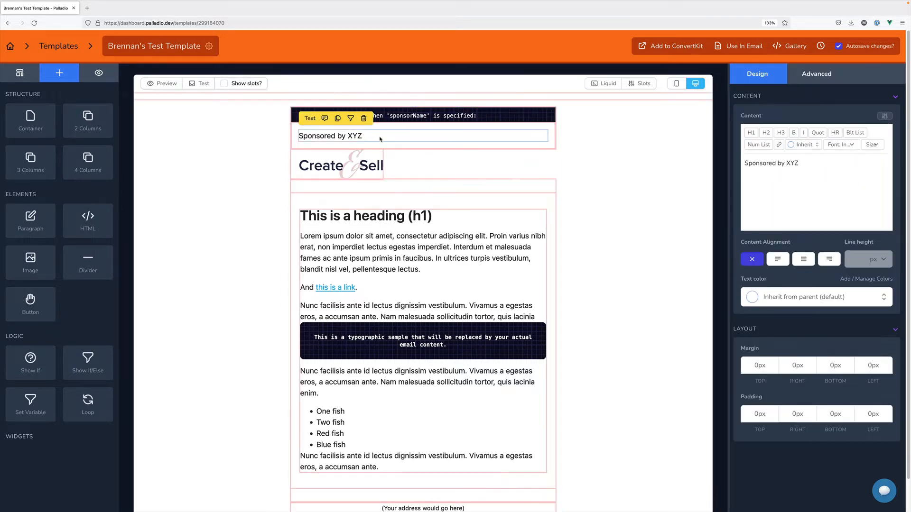
pyautogui.tripleClick(814, 162)
pyautogui.click(813, 162)
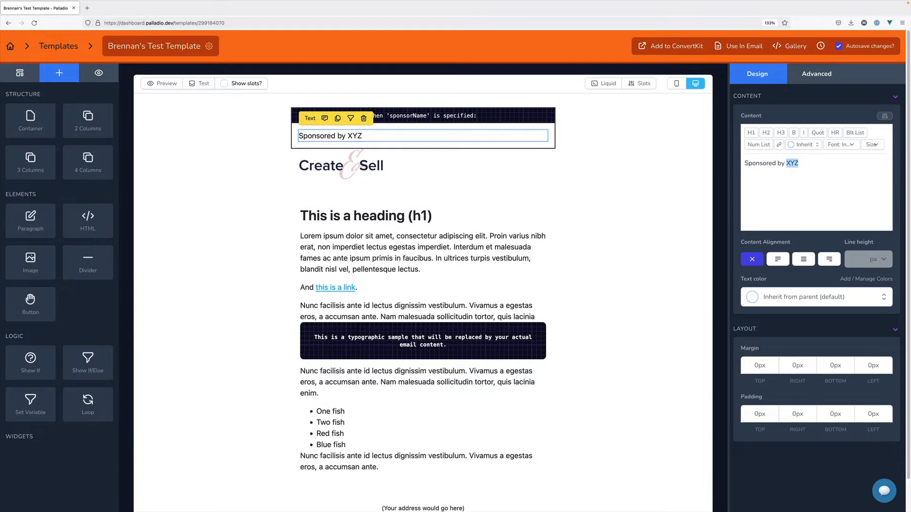
pyautogui.press('BackSpace')
pyautogui.press('BackSpace')
pyautogui.press('BackSpace')
pyautogui.write('{{ sponsorName }}')
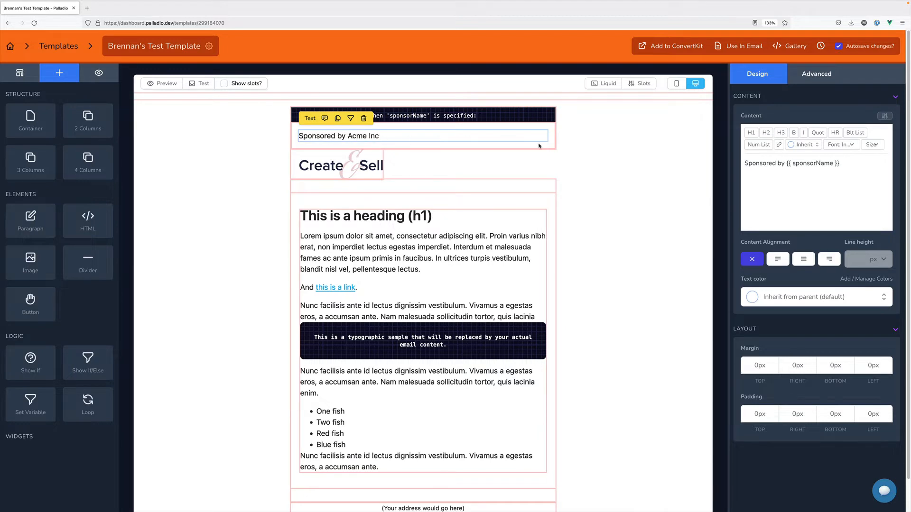
pyautogui.click(604, 152)
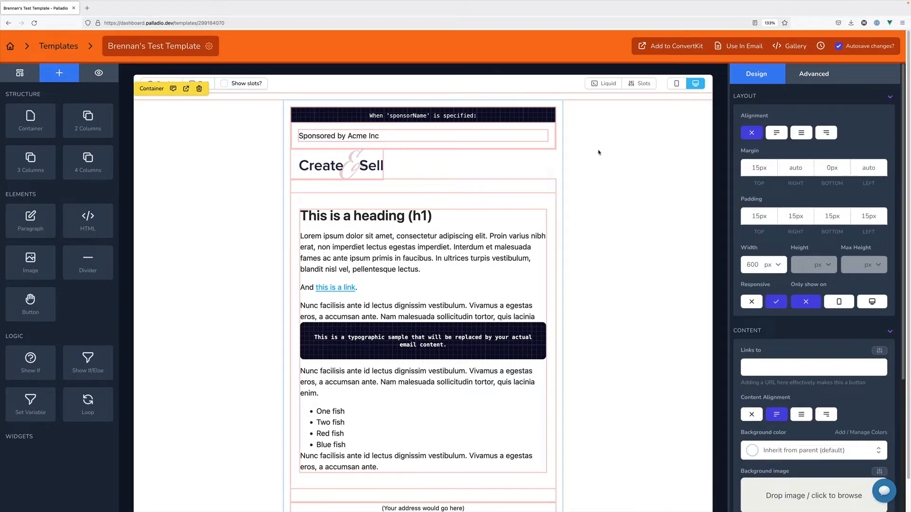
# Use the template in an email with sponsorName set to Google and get the ready-to-use code
pyautogui.click(727, 54)
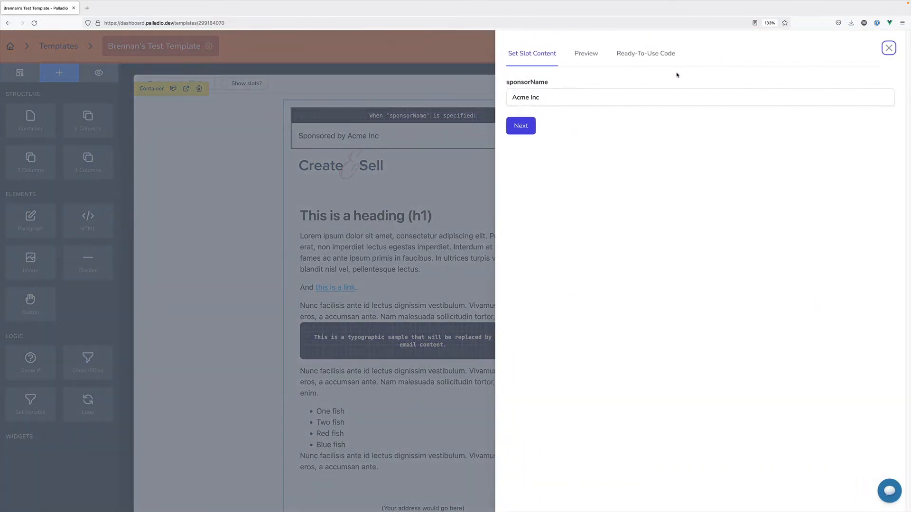
pyautogui.tripleClick(611, 102)
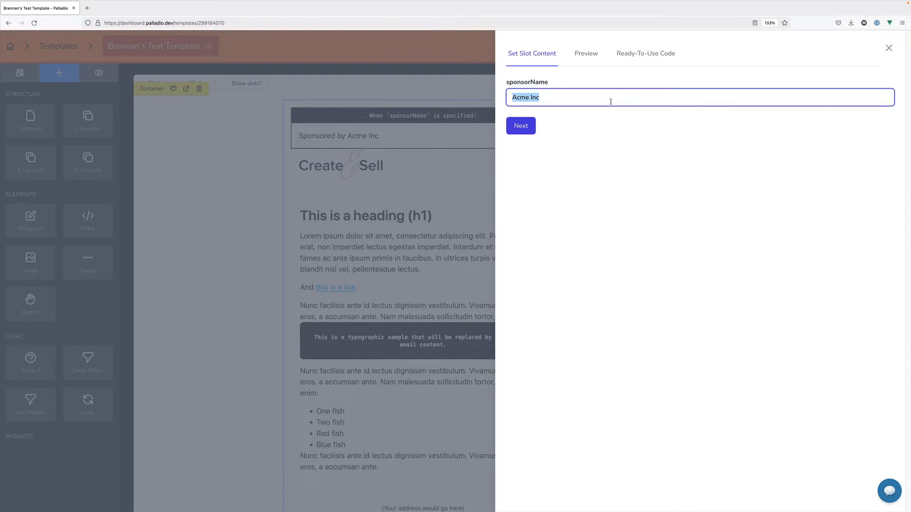
pyautogui.write('Google')
pyautogui.click(595, 190)
pyautogui.click(521, 125)
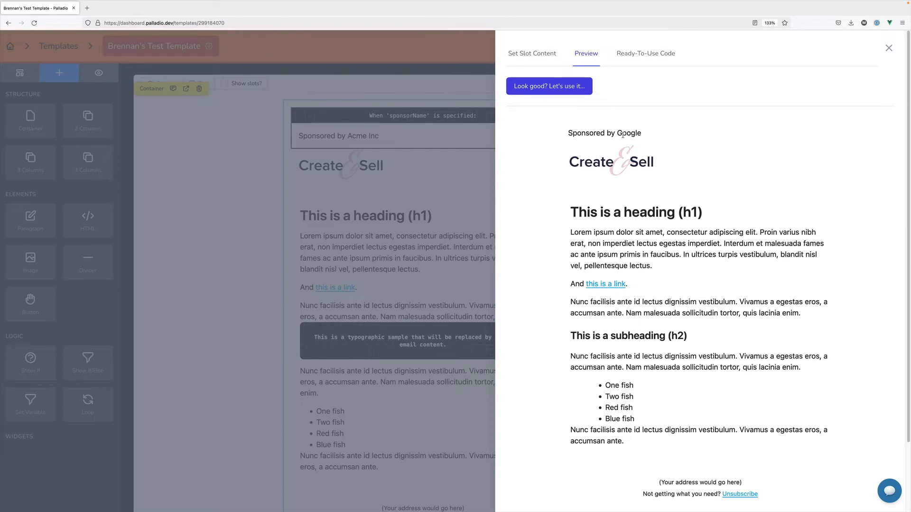
pyautogui.click(568, 93)
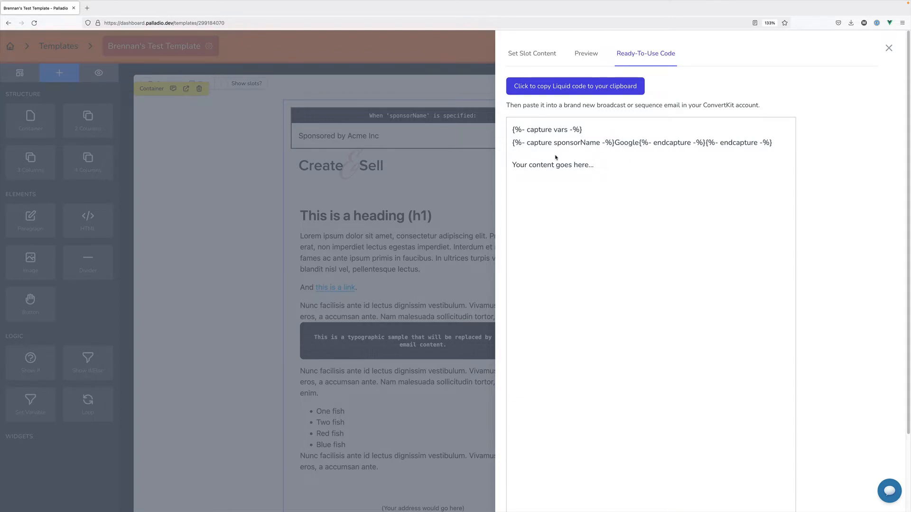
# Inspect the sponsorName and 'Your content goes here...' lines in the Liquid code, then close the code panel
pyautogui.doubleClick(588, 144)
pyautogui.click(628, 170)
pyautogui.moveTo(626, 167); pyautogui.dragTo(513, 167)
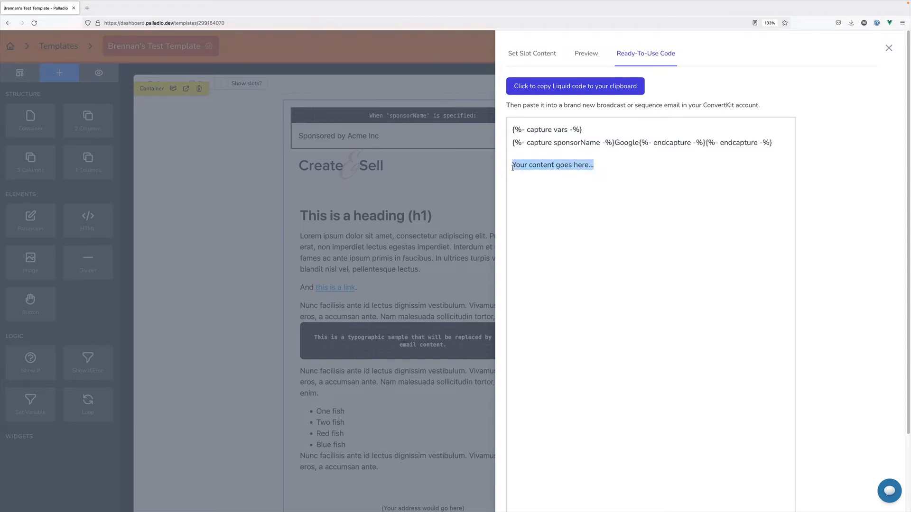
pyautogui.click(565, 167)
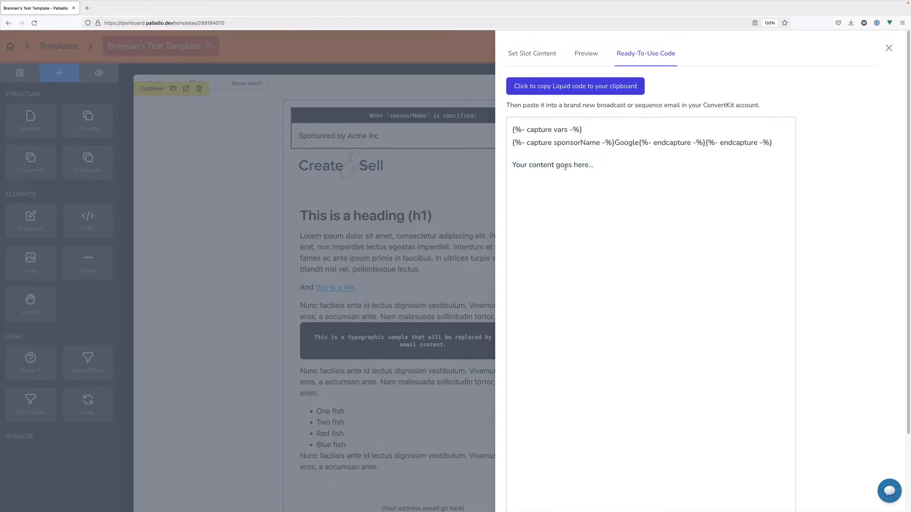
pyautogui.tripleClick(565, 167)
pyautogui.click(598, 167)
pyautogui.click(449, 220)
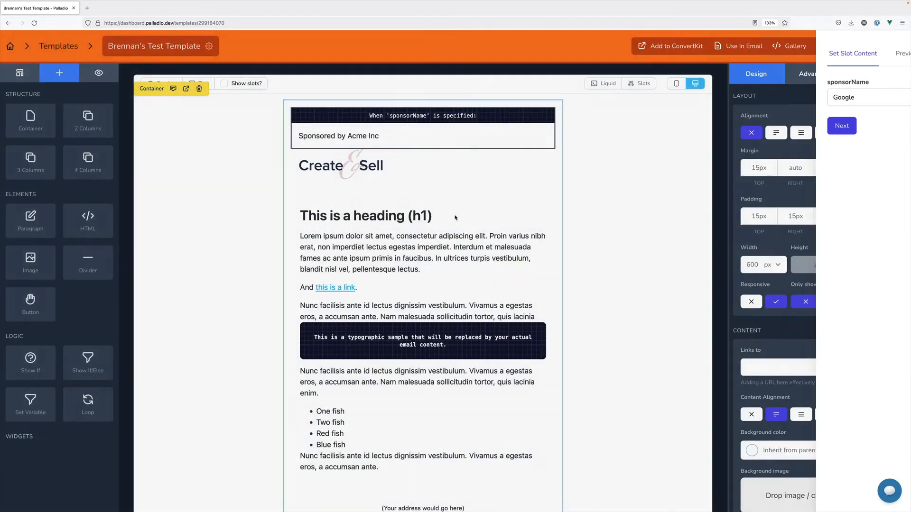
# Delete the sponsor conditional block and bring up the template's version history
pyautogui.click(504, 120)
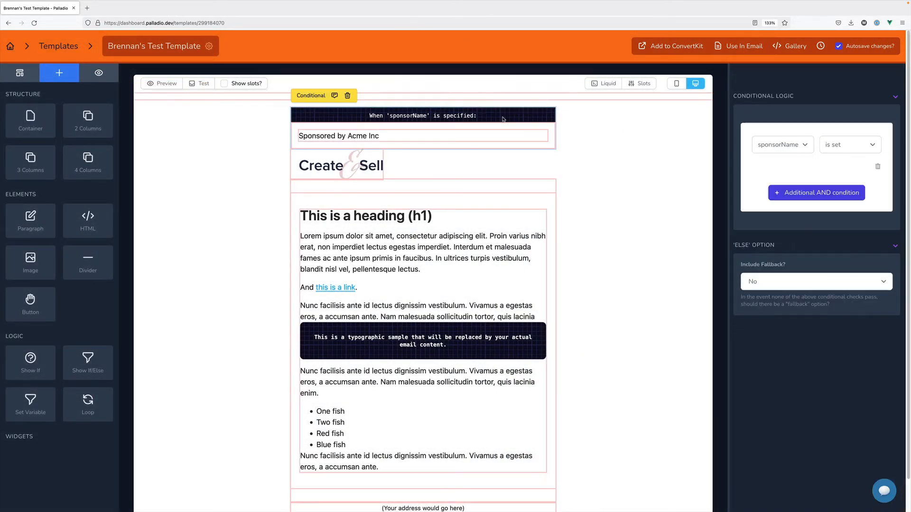
pyautogui.click(347, 95)
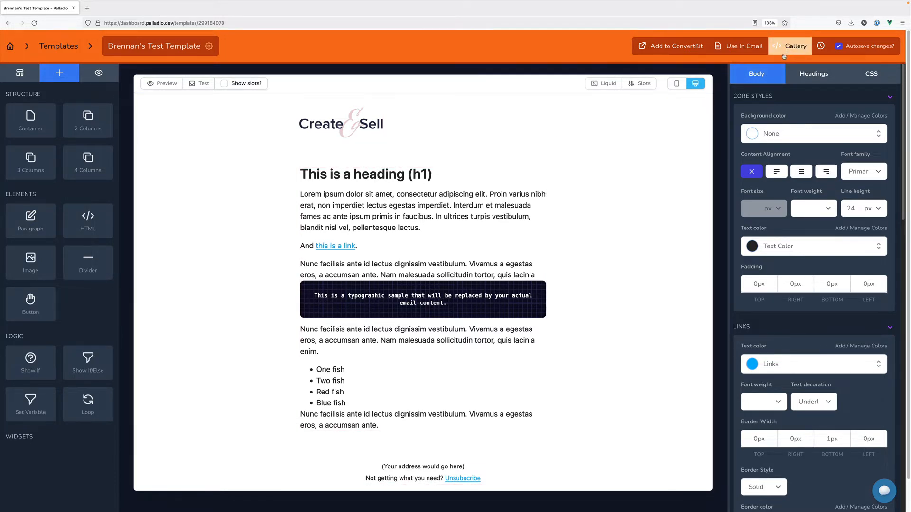
pyautogui.click(819, 47)
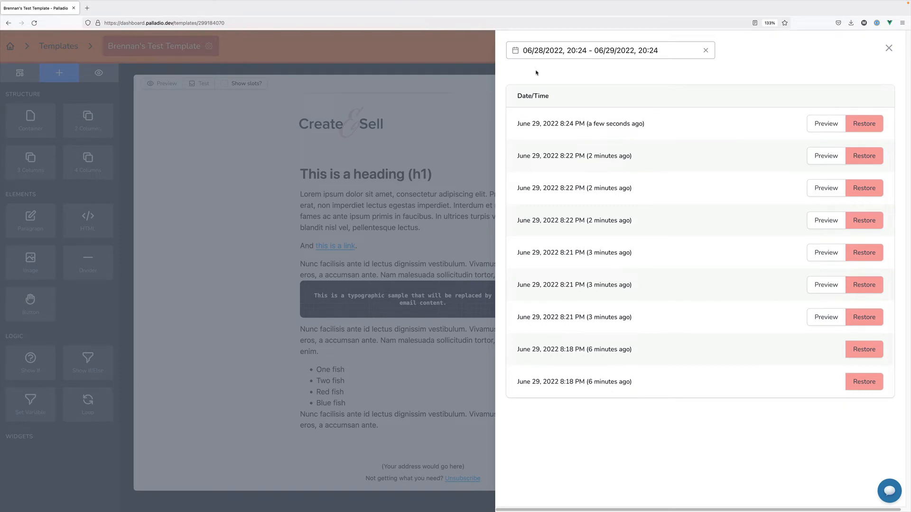
# Preview several earlier autosaved versions, including the 8:22 PM one, from the version history
pyautogui.click(477, 97)
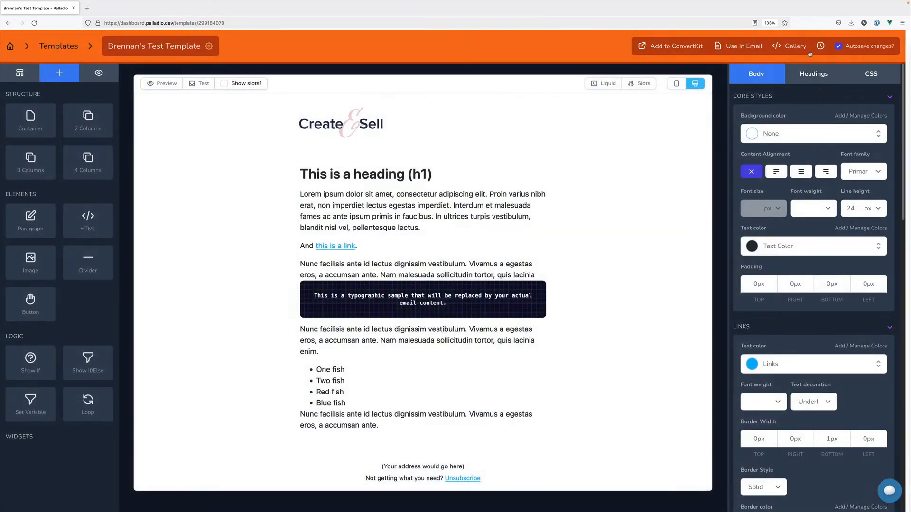
pyautogui.click(819, 47)
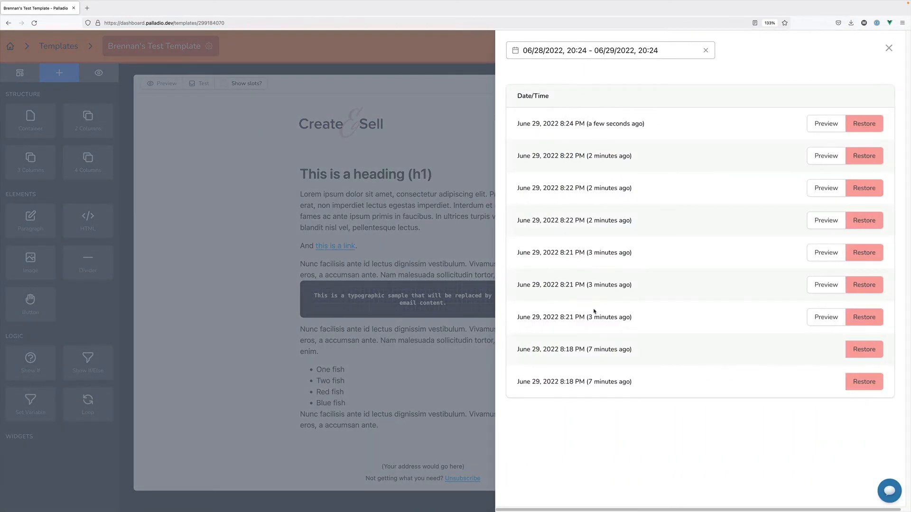
pyautogui.click(820, 161)
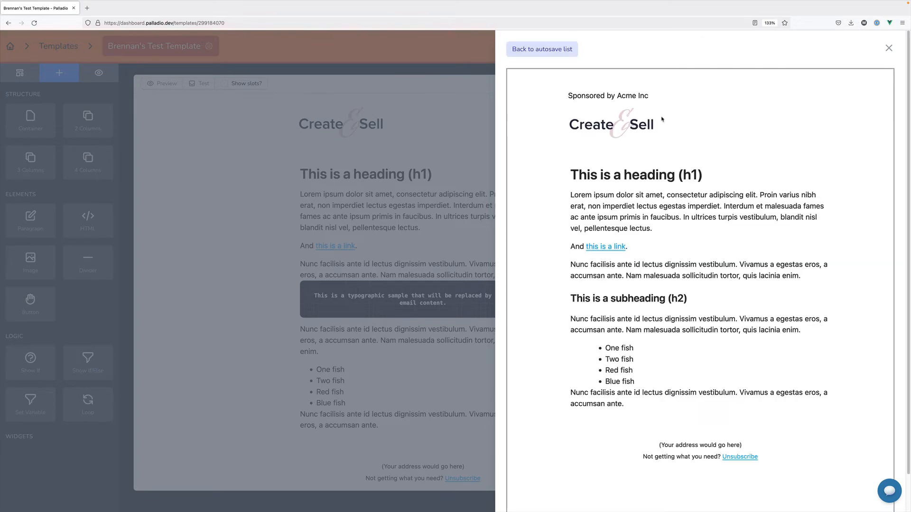
pyautogui.click(543, 49)
pyautogui.click(818, 122)
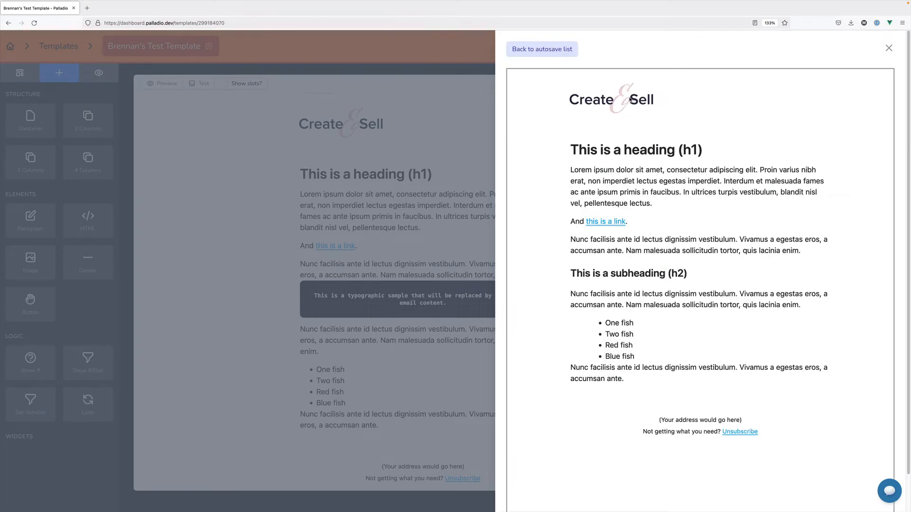
pyautogui.click(550, 50)
pyautogui.click(815, 157)
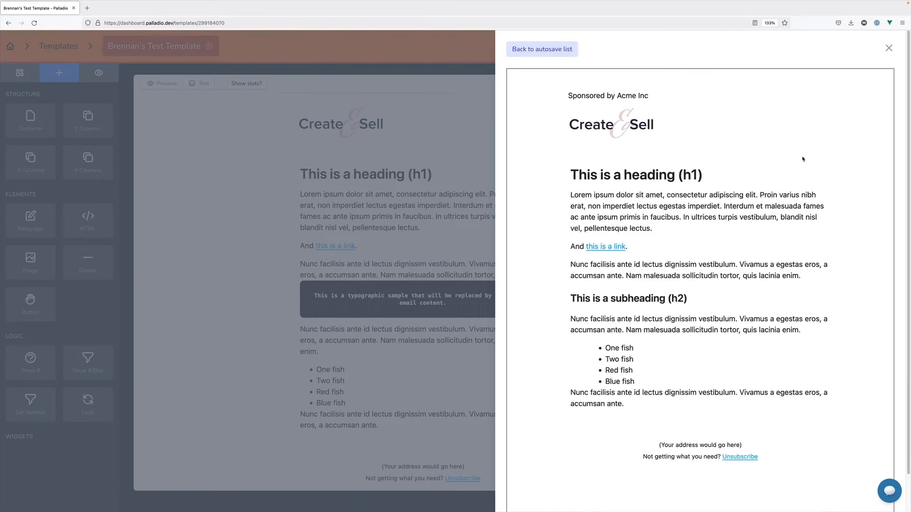
pyautogui.click(550, 50)
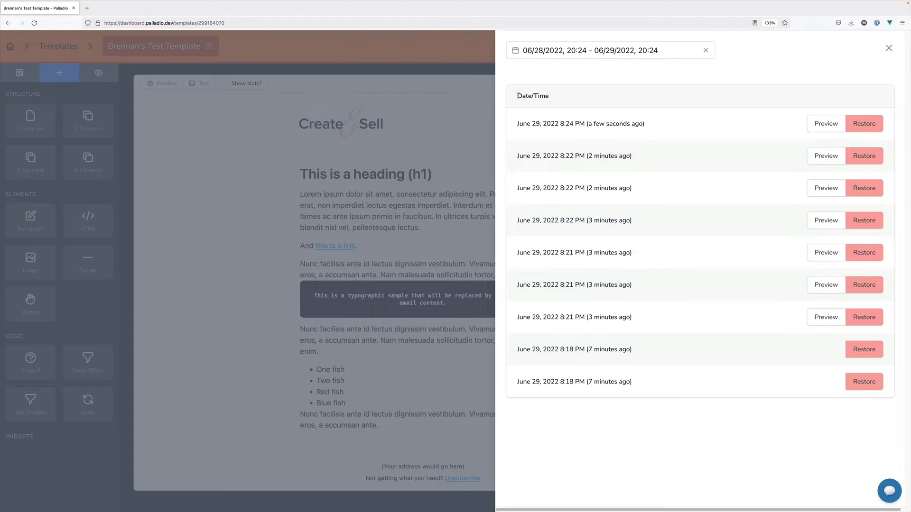
# Close the version history and leave 'Autosave changes?' switched on
pyautogui.click(476, 87)
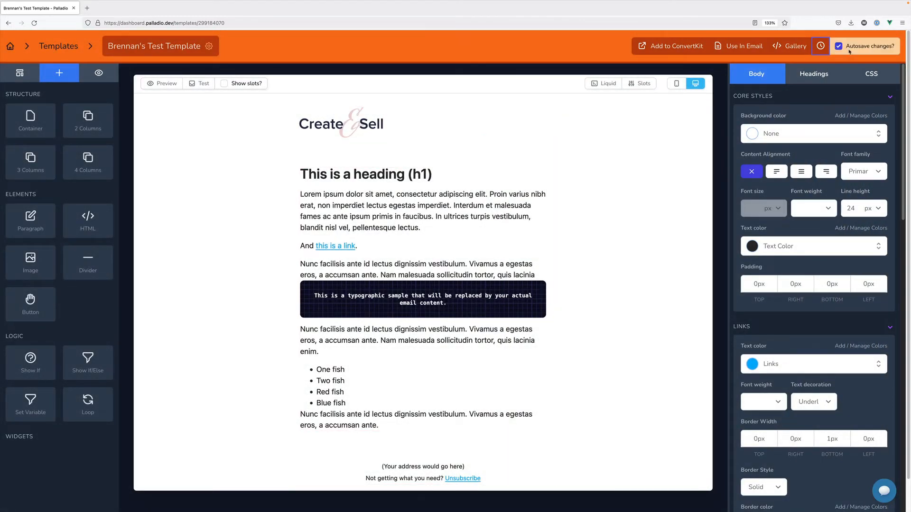
pyautogui.click(840, 47)
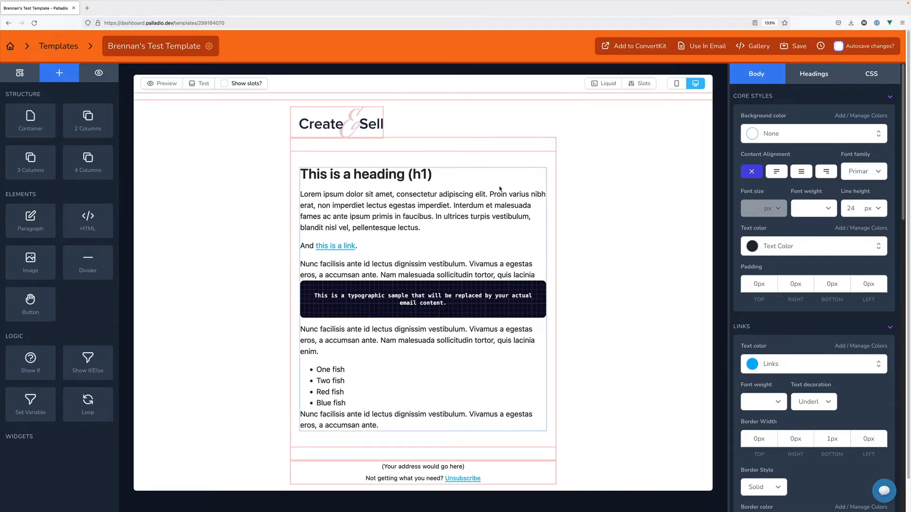
pyautogui.click(839, 45)
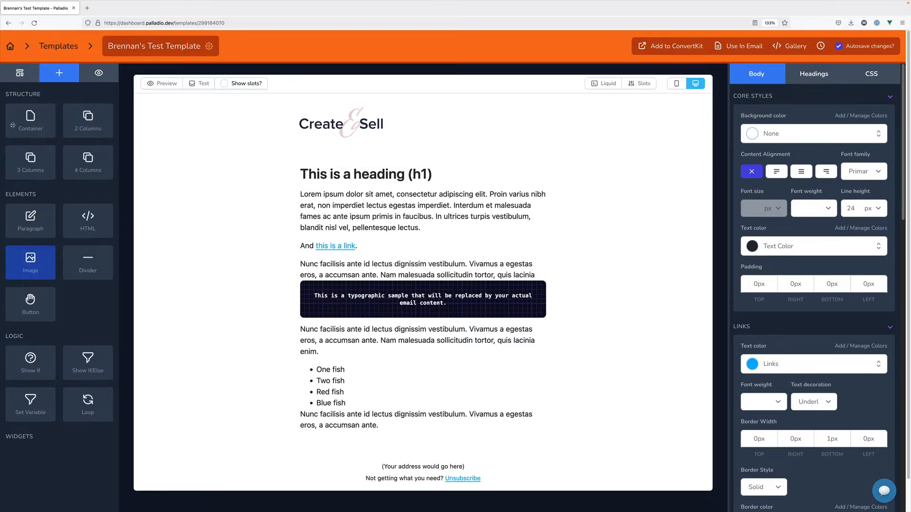
# In the Layers outline, inspect the outer container, Logo, inner container and Email Content
pyautogui.click(20, 76)
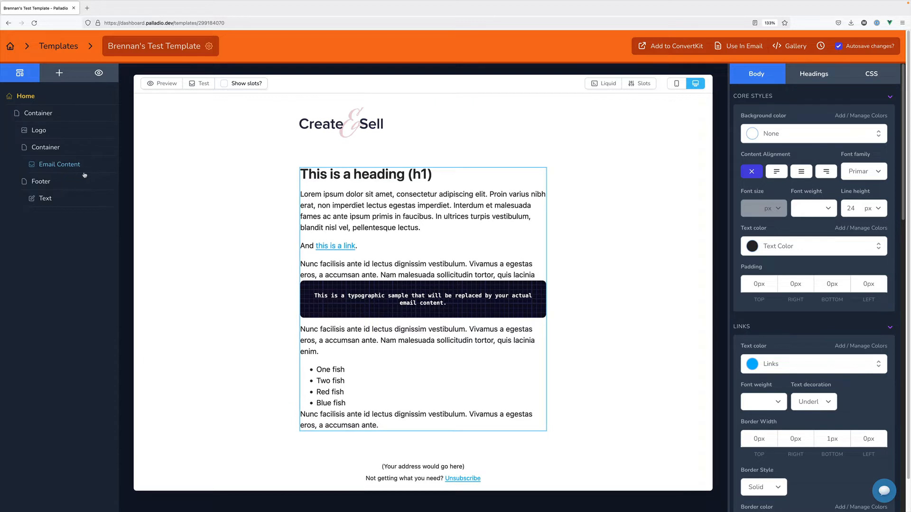
pyautogui.click(46, 115)
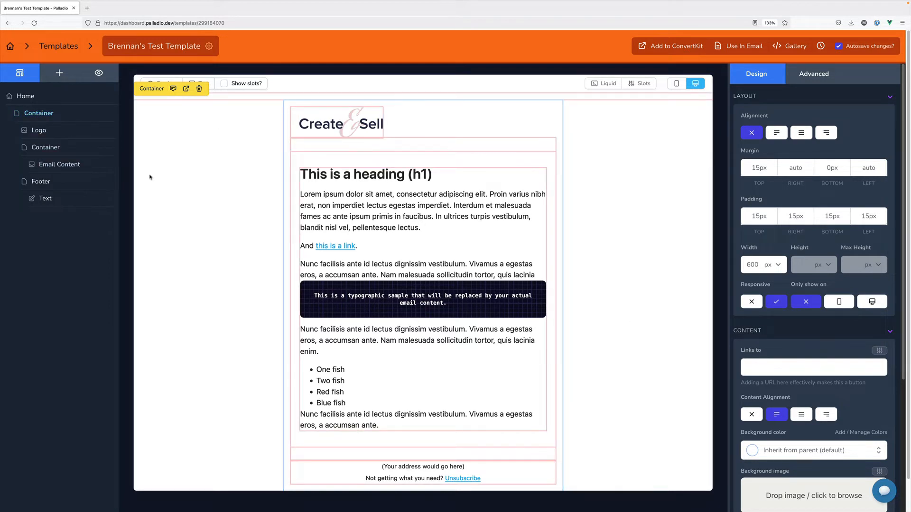
pyautogui.click(67, 132)
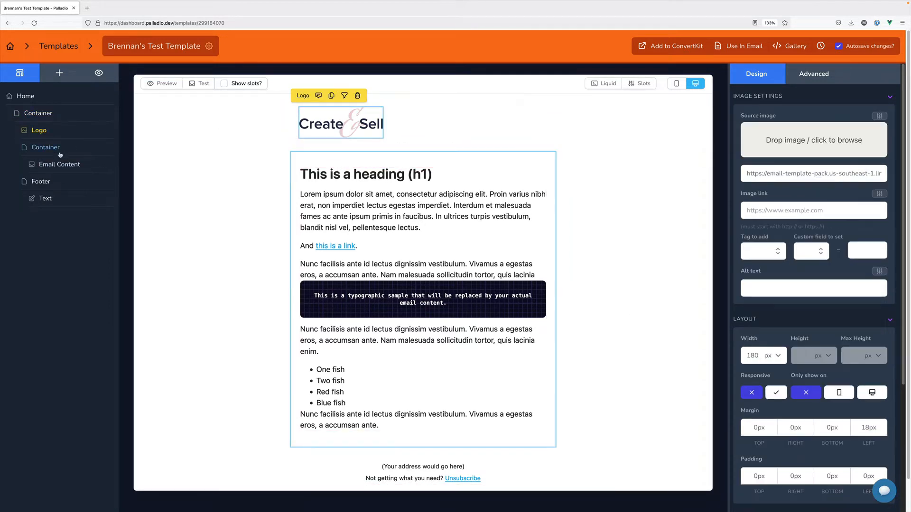
pyautogui.click(63, 152)
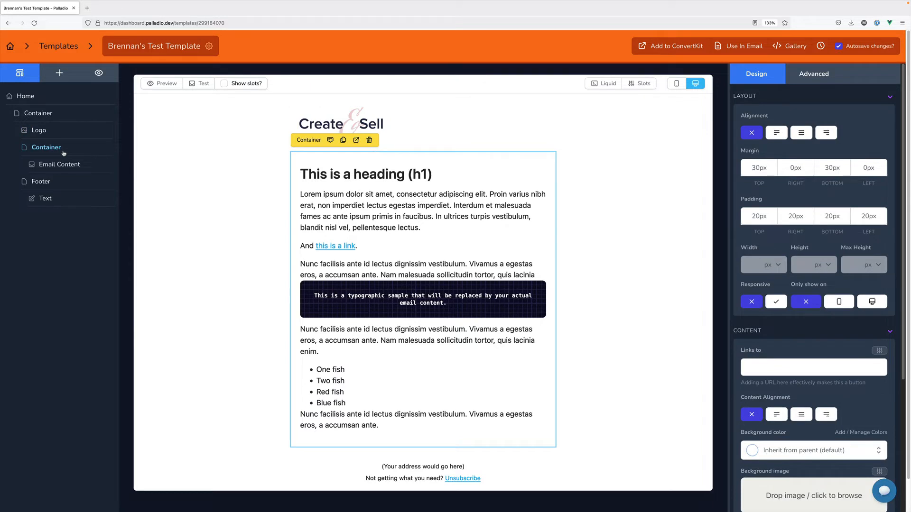
pyautogui.click(64, 164)
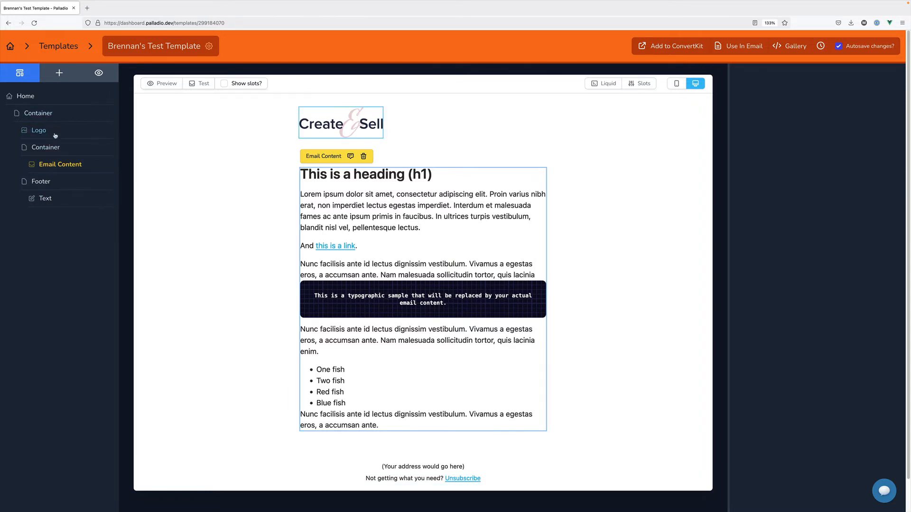
# Move the Logo into the Footer, then return it to the top of the email
pyautogui.moveTo(55, 137); pyautogui.dragTo(56, 193)
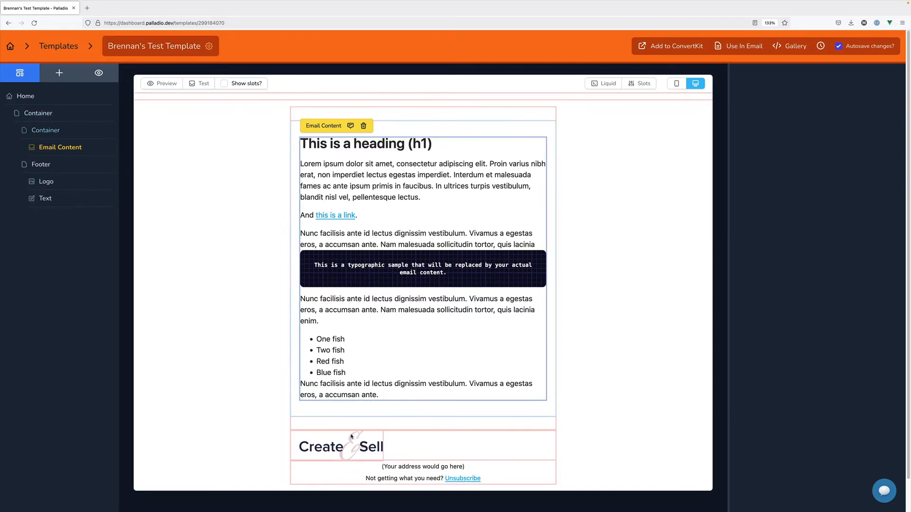
pyautogui.moveTo(358, 449); pyautogui.dragTo(422, 117)
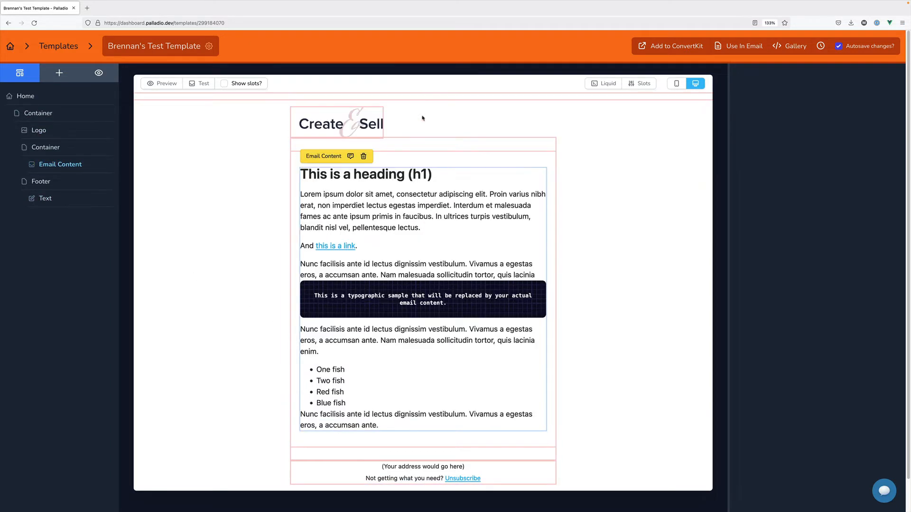
pyautogui.moveTo(361, 125); pyautogui.dragTo(410, 142)
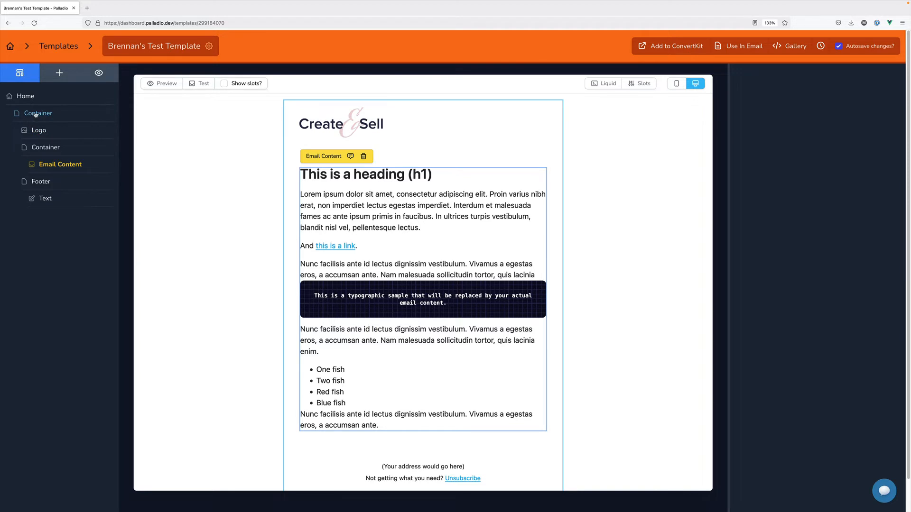
# Place a Show If conditional block above the heading, restoring the Email Content block along the way
pyautogui.click(47, 80)
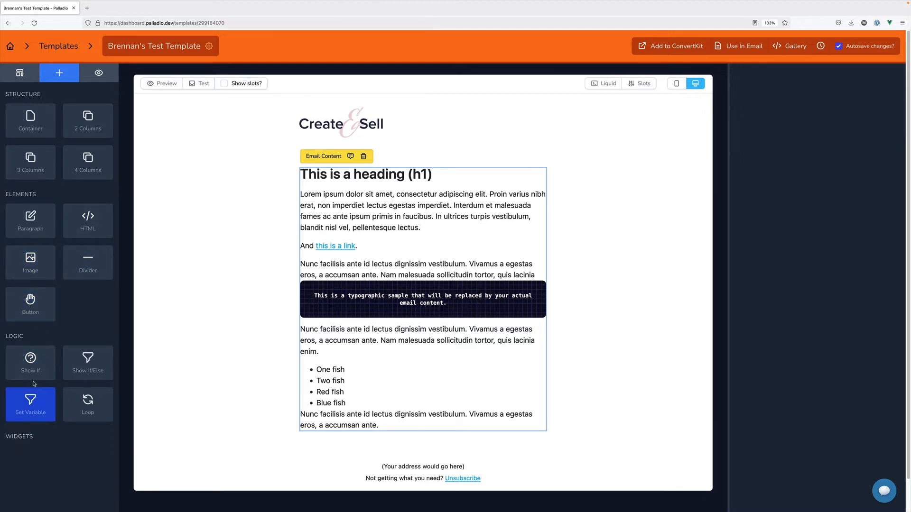
pyautogui.moveTo(42, 368); pyautogui.dragTo(366, 155)
pyautogui.click(366, 156)
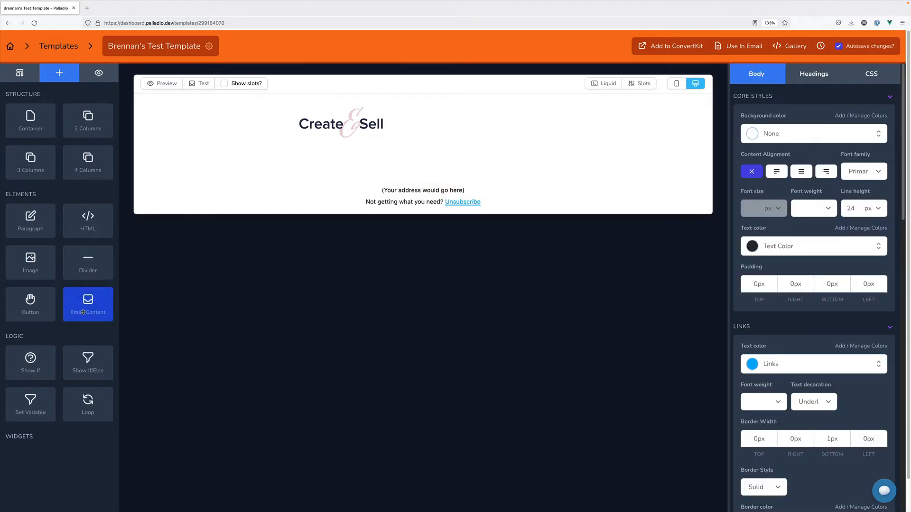
pyautogui.moveTo(84, 312); pyautogui.dragTo(373, 155)
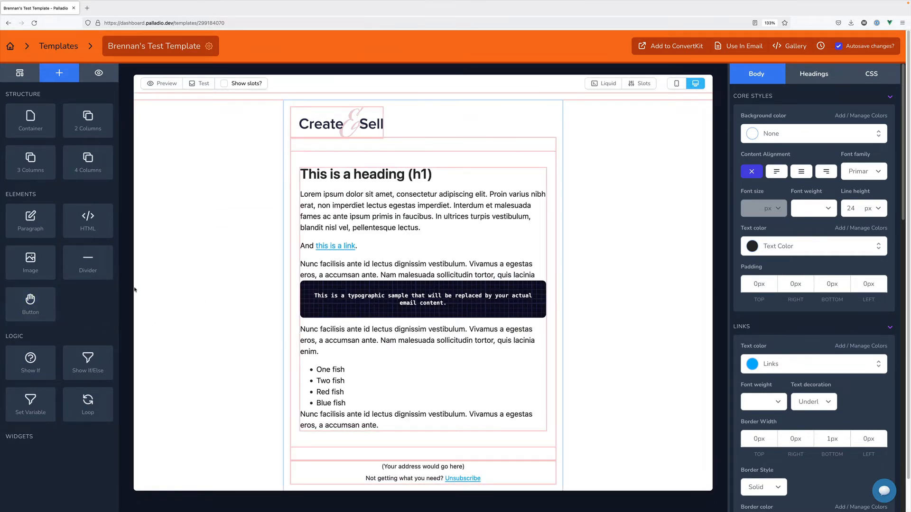
pyautogui.moveTo(35, 370); pyautogui.dragTo(419, 166)
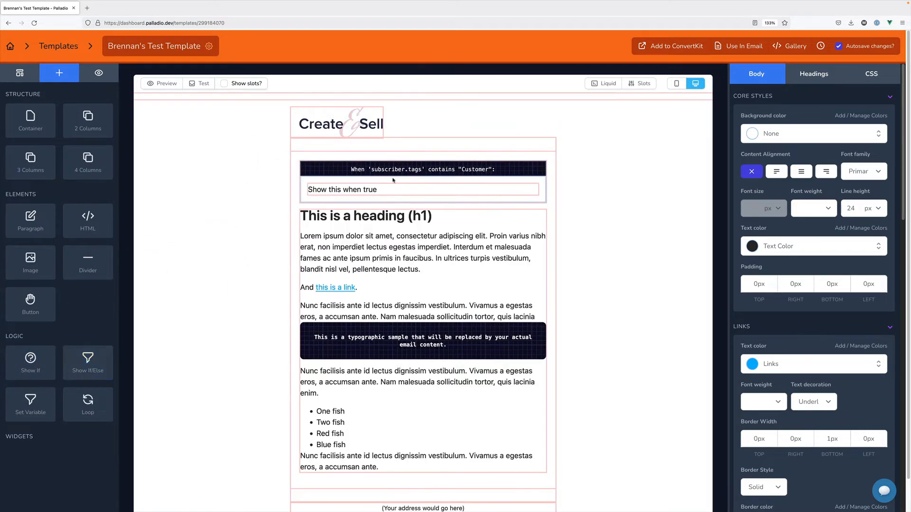
# Switch the Show If condition from subscriber tags to the first_name field
pyautogui.click(847, 170)
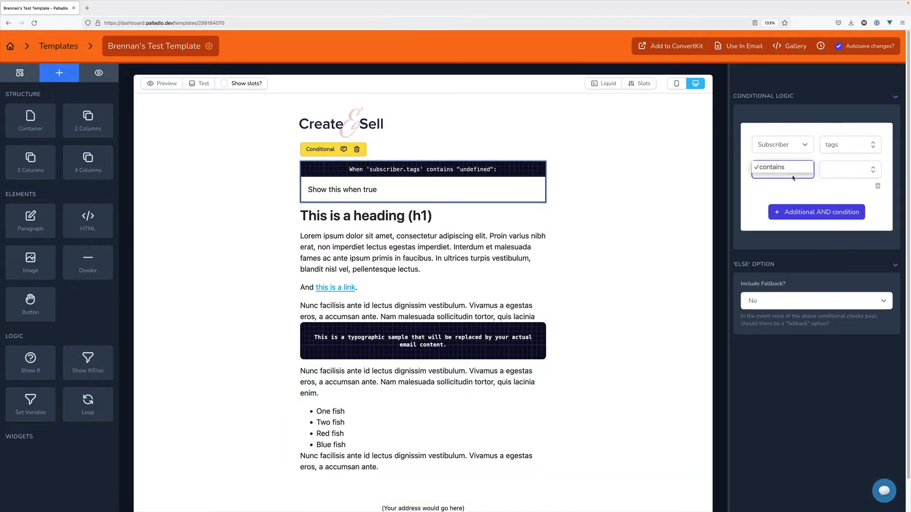
pyautogui.click(865, 146)
pyautogui.click(872, 148)
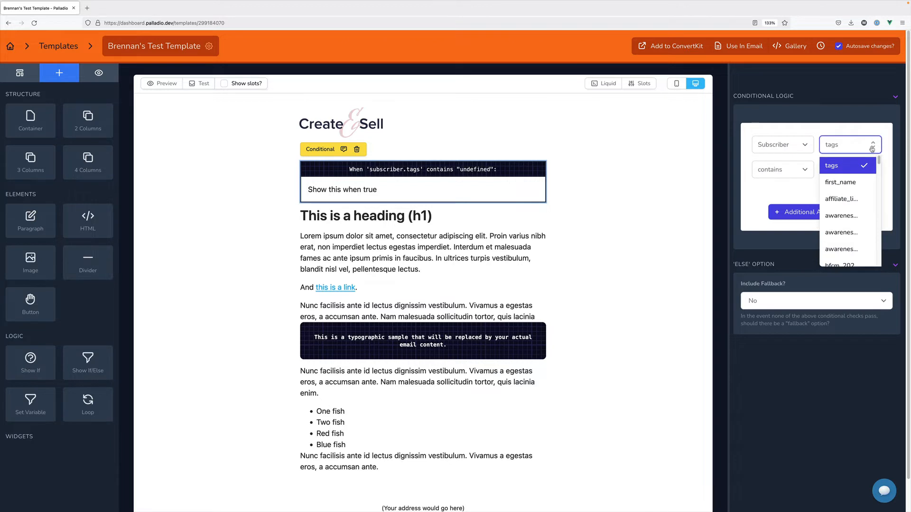
pyautogui.write('first')
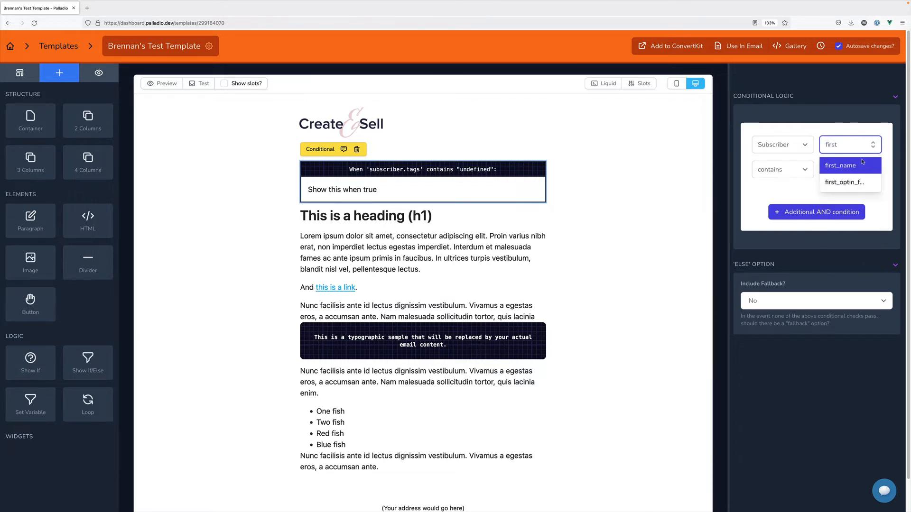
pyautogui.click(863, 163)
# Set the condition's operator to equals and enter the subscriber's first name as the value
pyautogui.click(805, 173)
pyautogui.click(802, 185)
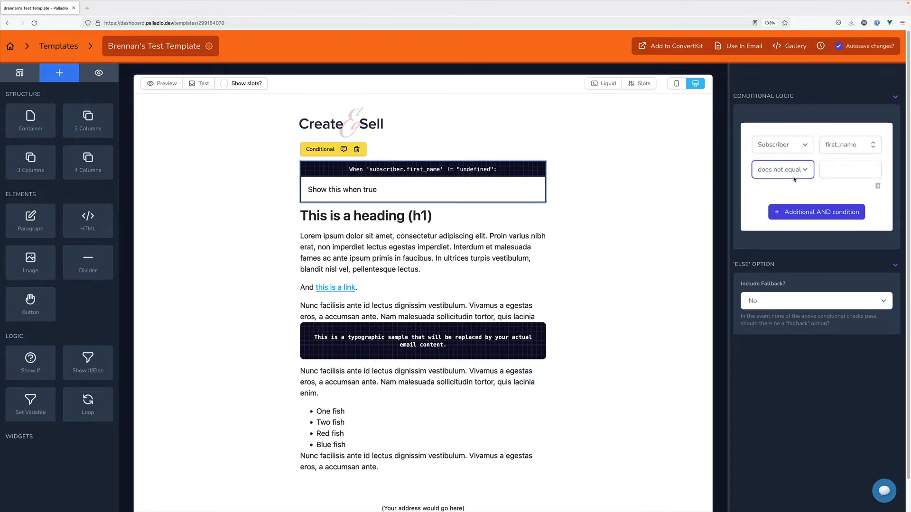
pyautogui.click(802, 169)
pyautogui.click(802, 159)
pyautogui.click(840, 176)
pyautogui.write('Brennan')
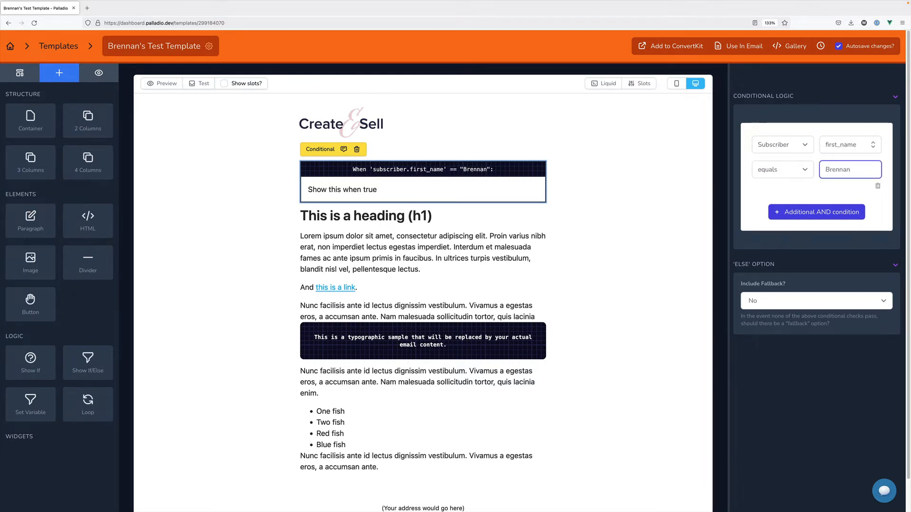
pyautogui.click(794, 195)
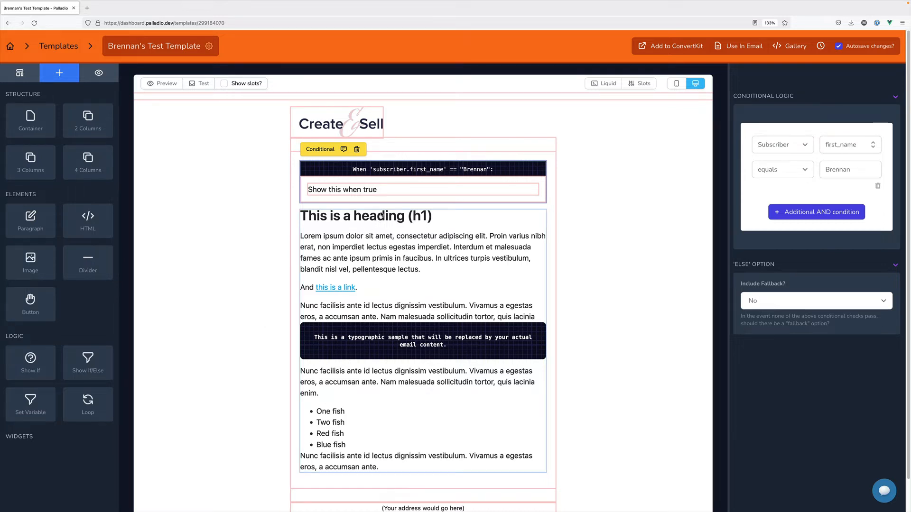
pyautogui.click(203, 223)
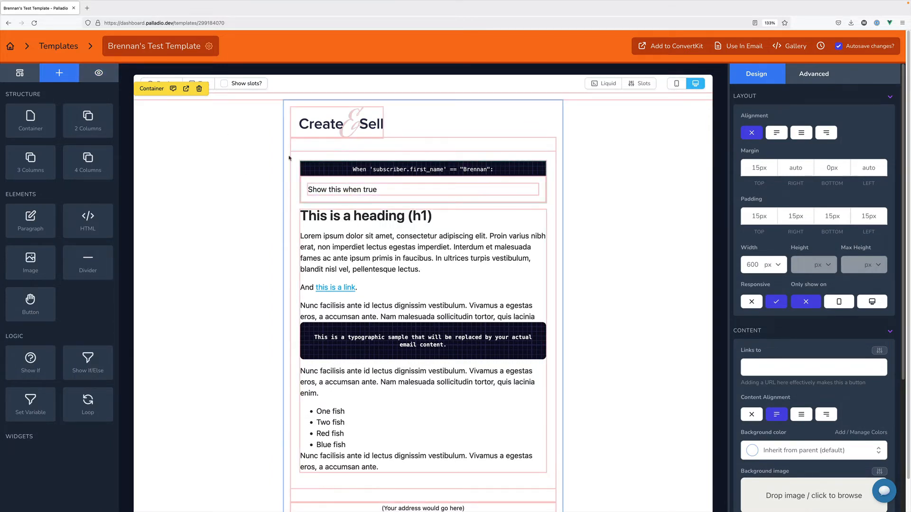
# Replace the conditional's placeholder text with a 'Hey …!' greeting using the subscriber's first name
pyautogui.click(99, 73)
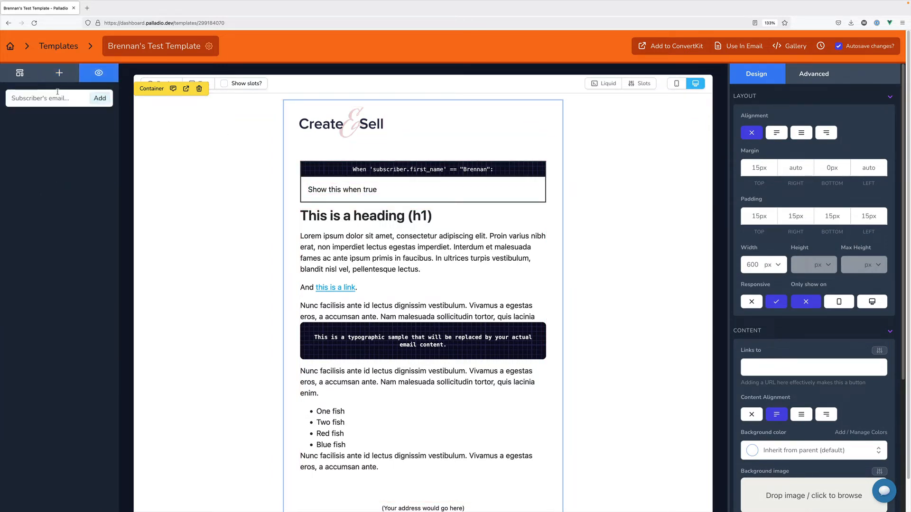
pyautogui.click(386, 189)
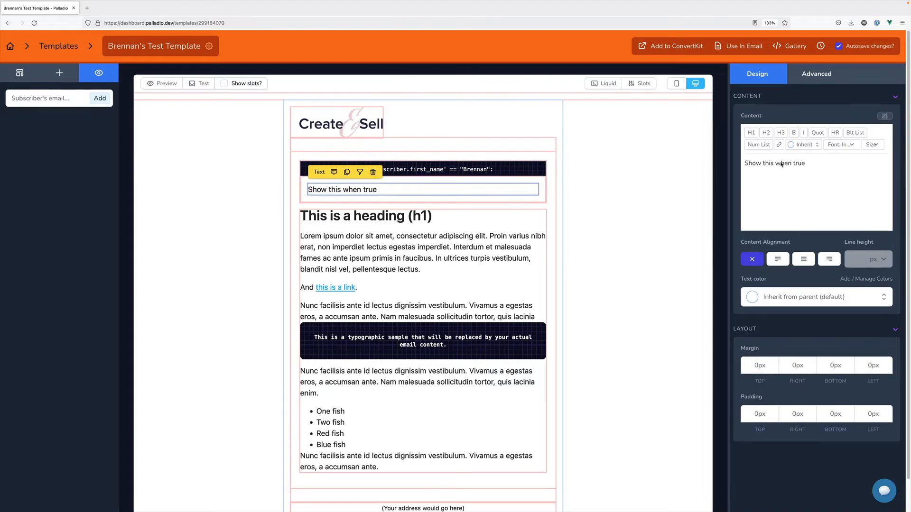
pyautogui.tripleClick(848, 162)
pyautogui.write('Hey ')
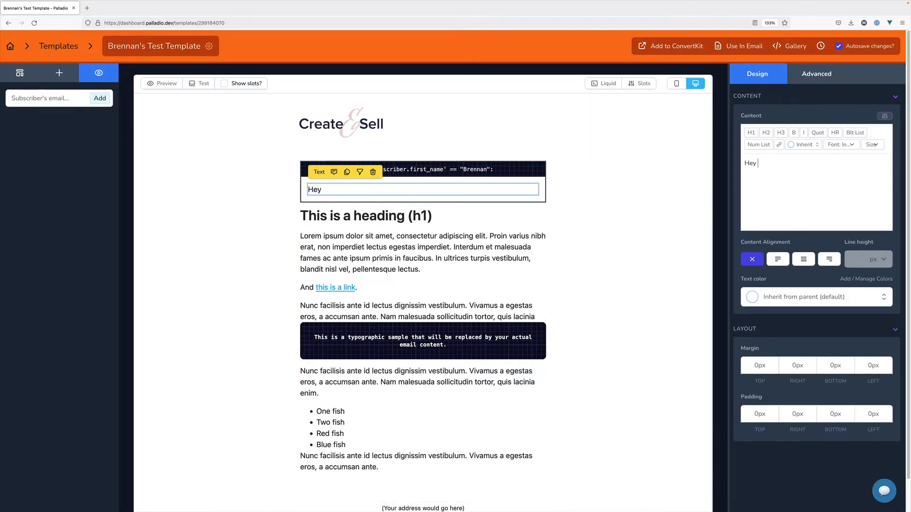
pyautogui.write('Brennan!')
pyautogui.click(581, 213)
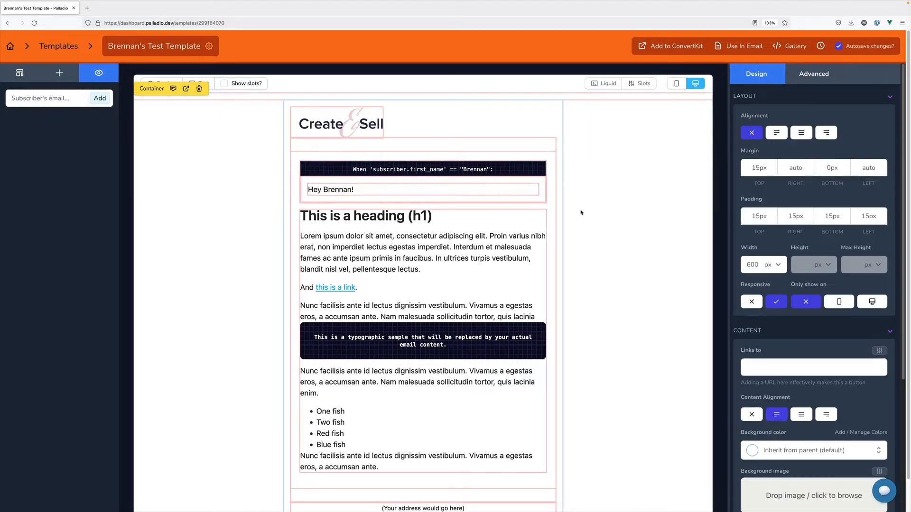
# Add a test subscriber with their e-mail and a description, then preview the email as them
pyautogui.click(56, 99)
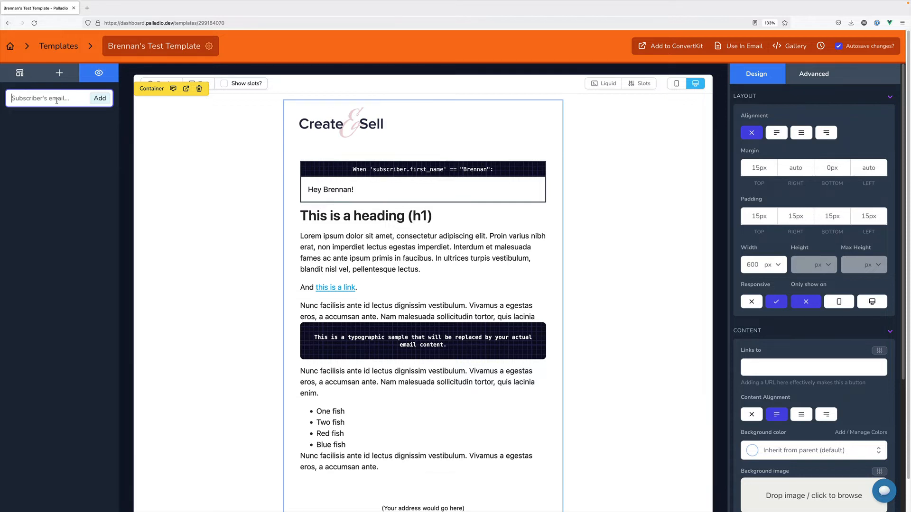
pyautogui.click(99, 99)
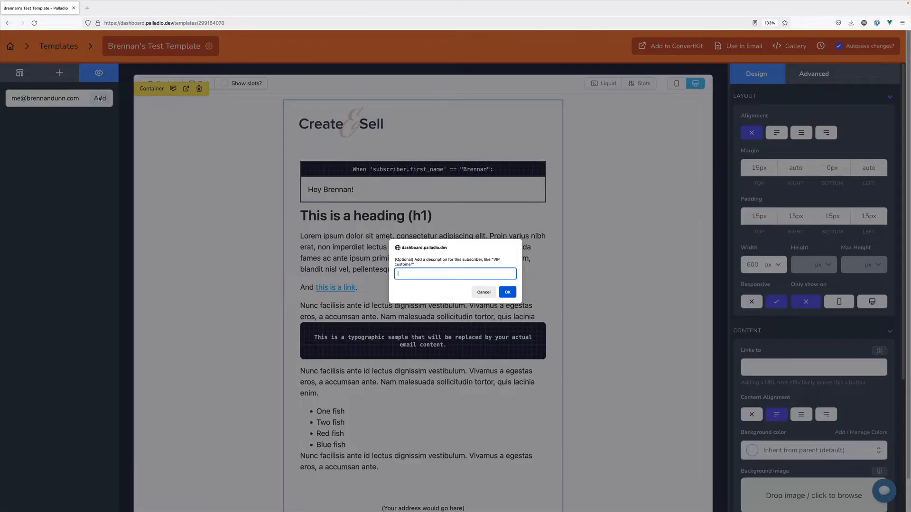
pyautogui.write("Brennan's email")
pyautogui.press('Return')
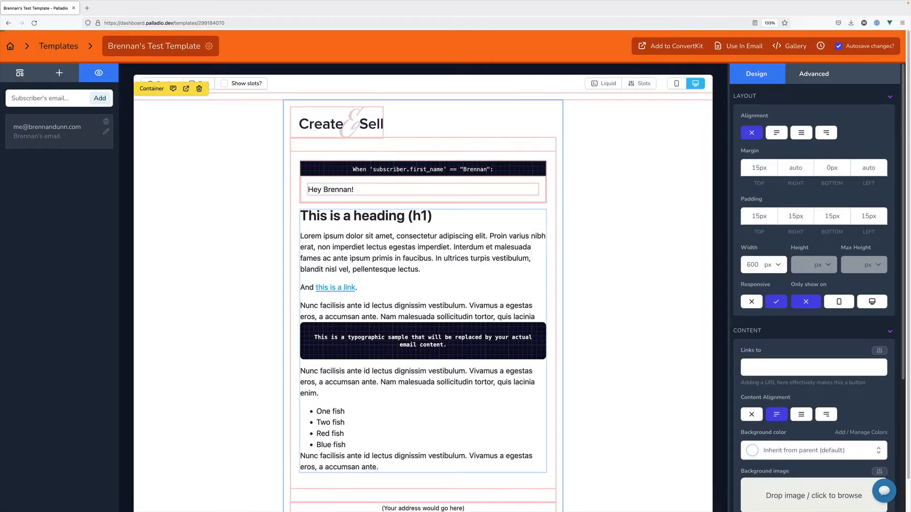
pyautogui.click(69, 142)
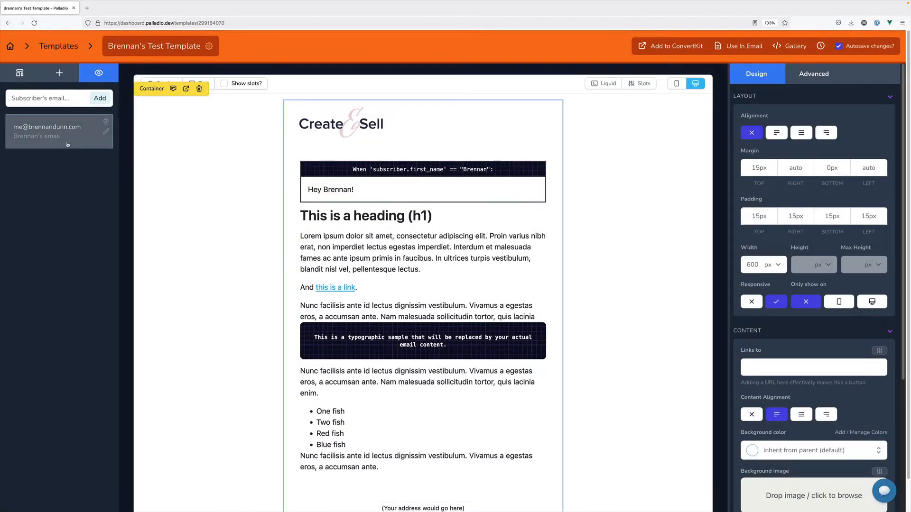
pyautogui.click(160, 83)
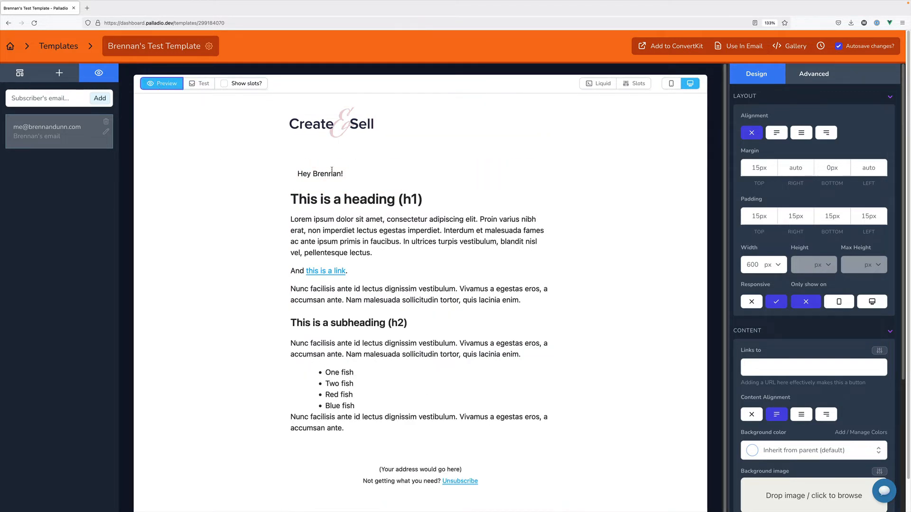
# Add a second test subscriber with their e-mail address and a short name description
pyautogui.click(68, 101)
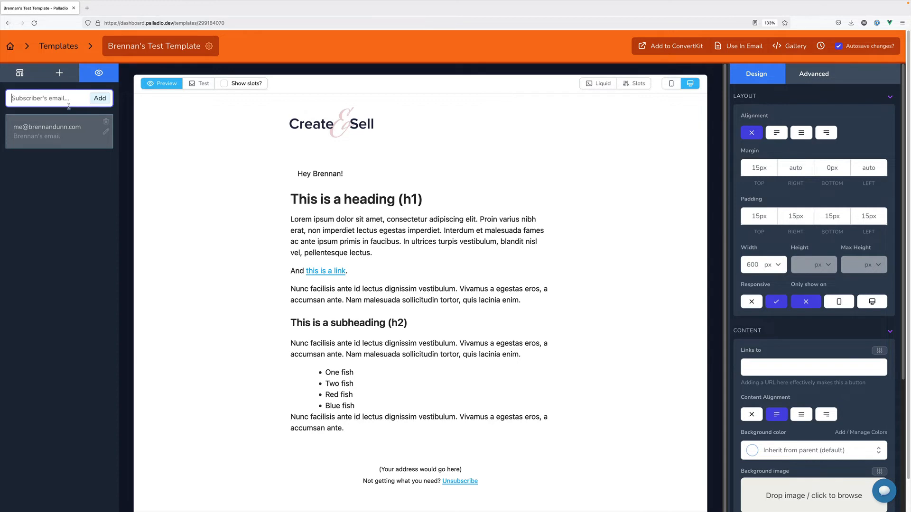
pyautogui.click(99, 100)
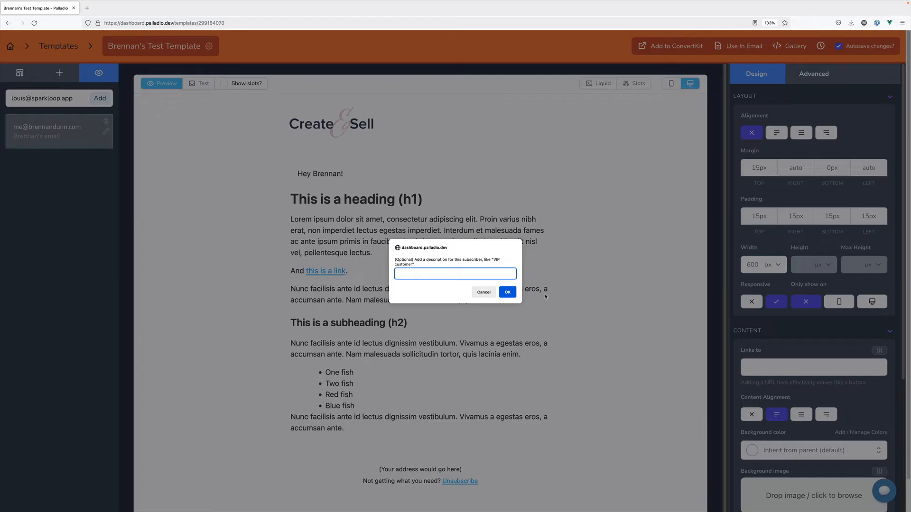
pyautogui.write('Loiuisis')
pyautogui.press('Return')
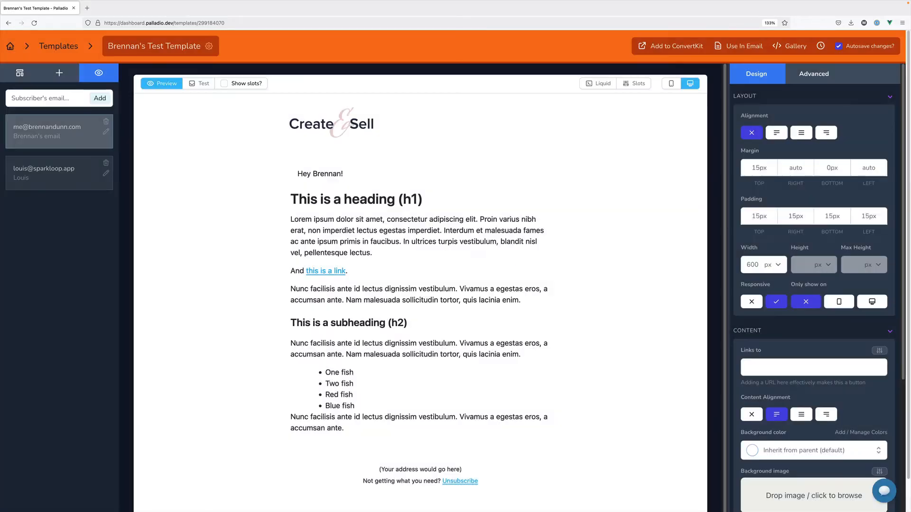
# Compare the rendered email between the two test subscribers, then return to edit view
pyautogui.click(60, 185)
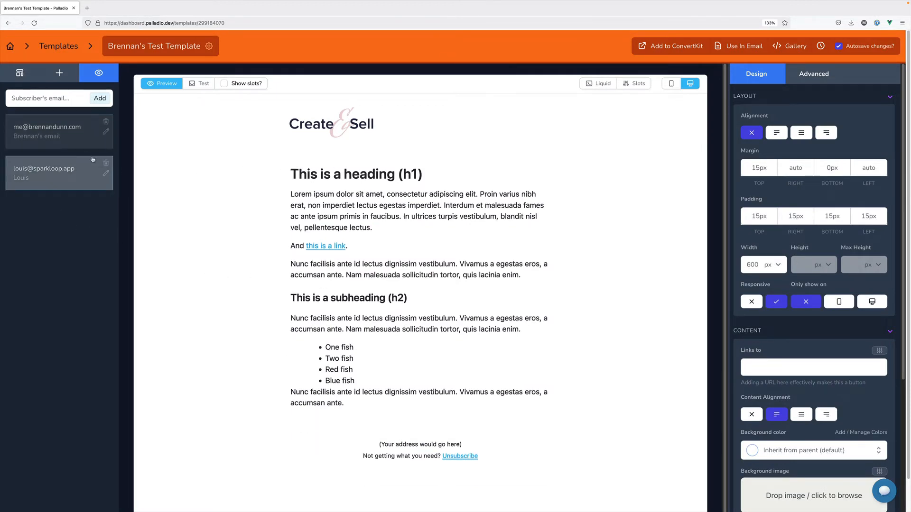
pyautogui.click(76, 143)
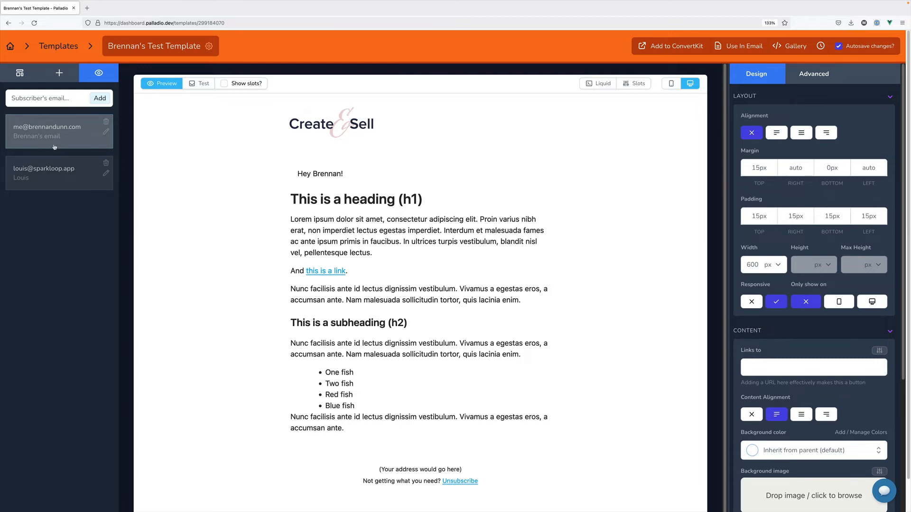
pyautogui.click(74, 167)
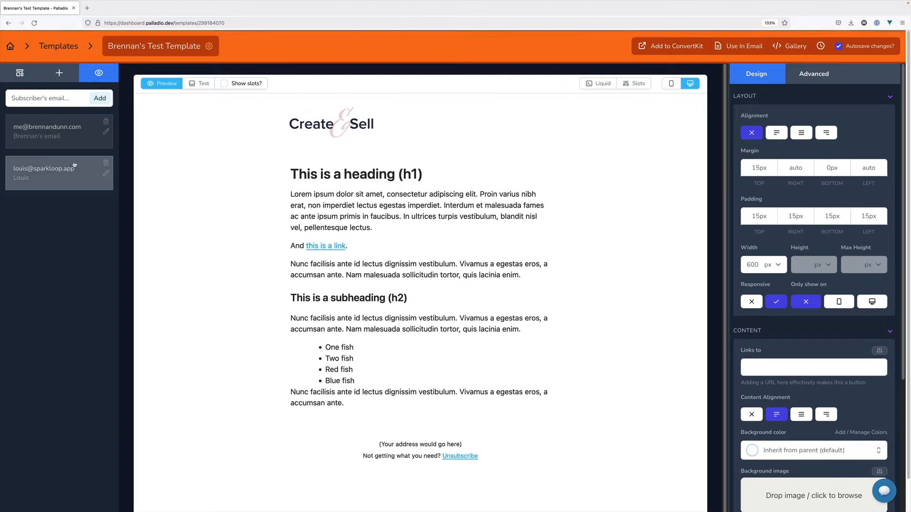
pyautogui.click(74, 144)
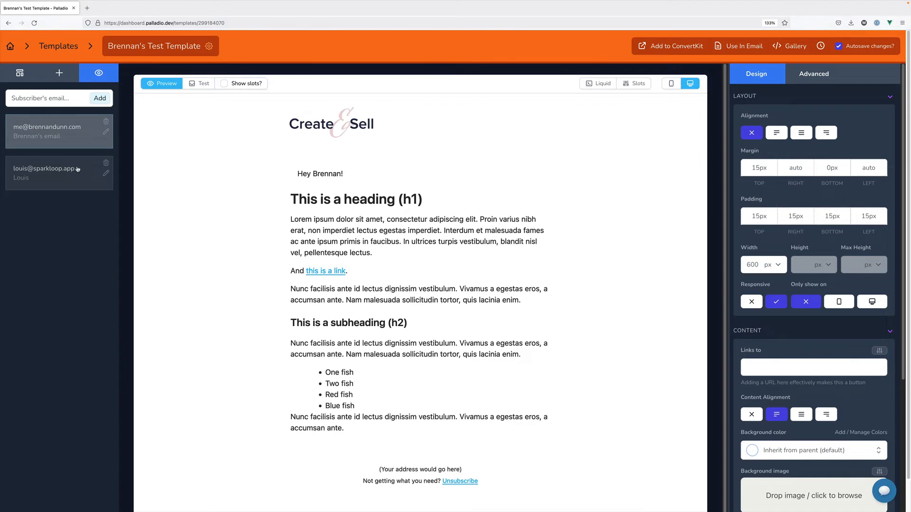
pyautogui.click(77, 168)
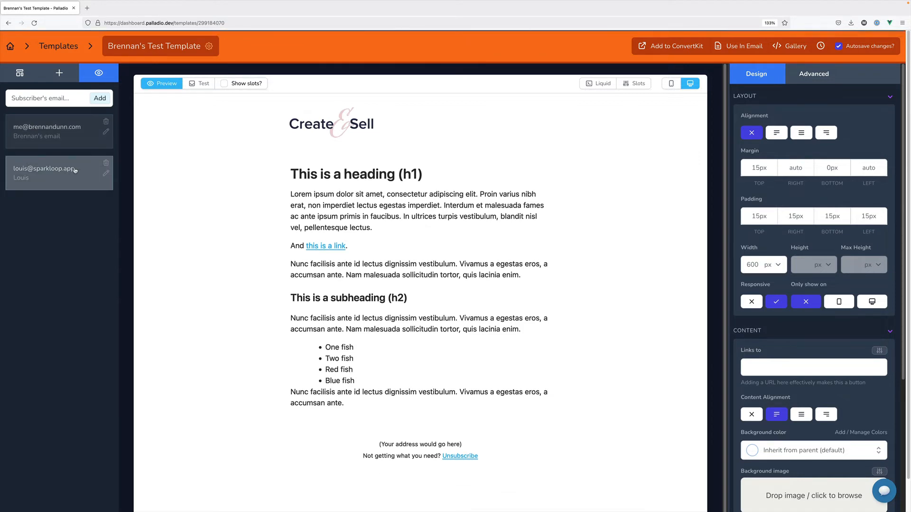
pyautogui.click(161, 83)
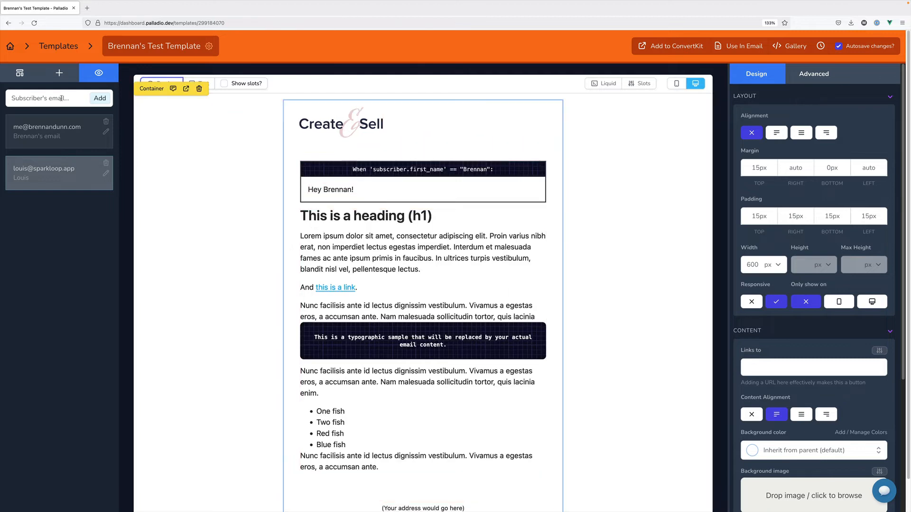
pyautogui.click(189, 136)
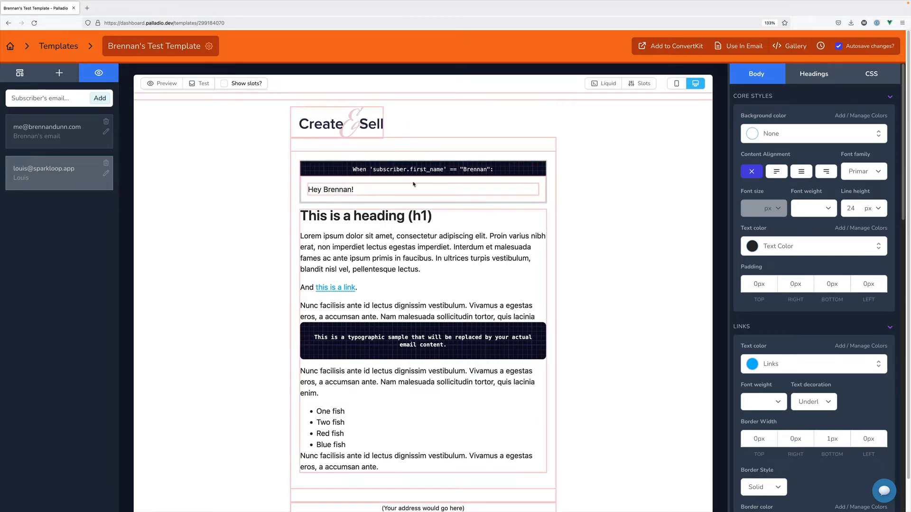
# Move the Create & Sell logo below the greeting, add a Lorem ipsum paragraph on top, and preview
pyautogui.moveTo(332, 121); pyautogui.dragTo(373, 204)
pyautogui.click(56, 73)
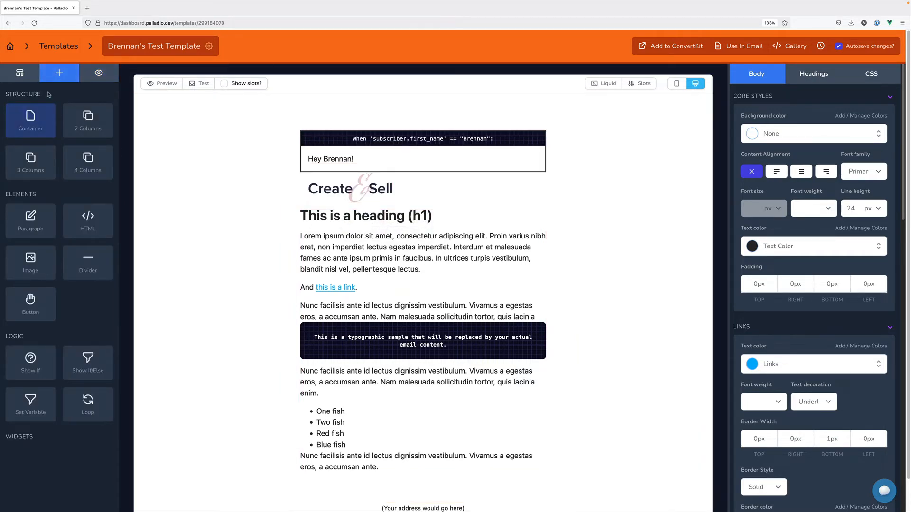
pyautogui.moveTo(42, 235); pyautogui.dragTo(364, 124)
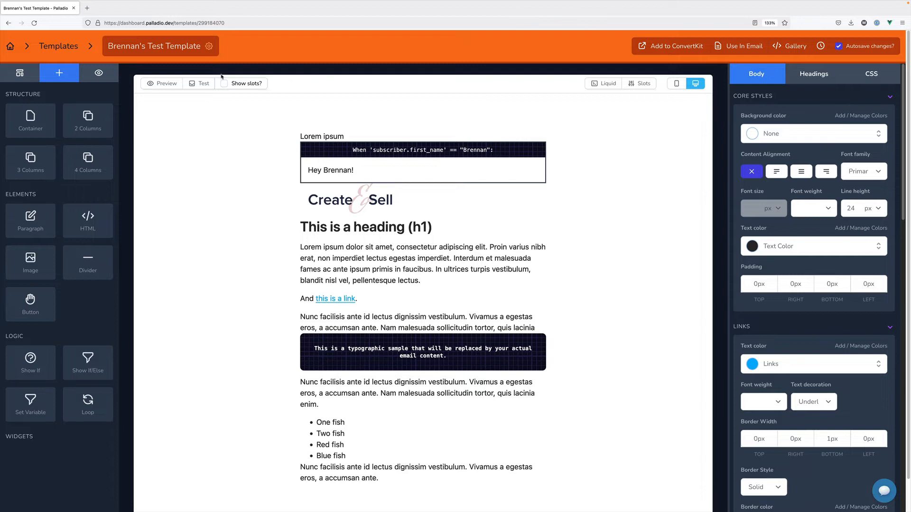
pyautogui.click(170, 83)
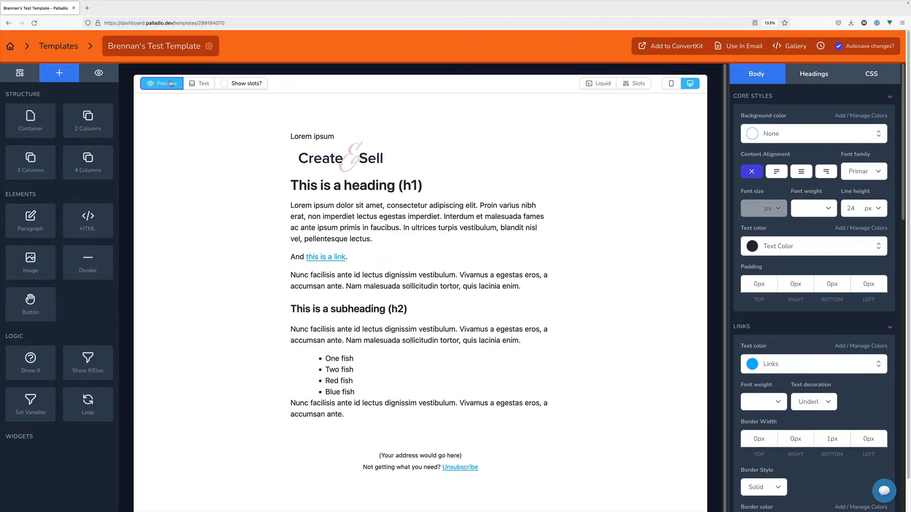
# Toggle between edit view and the rendered preview of the email
pyautogui.click(171, 83)
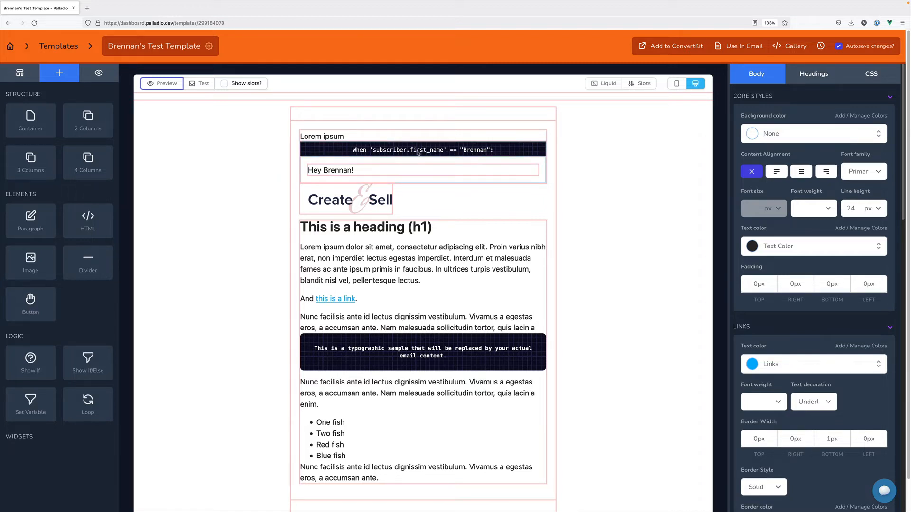
pyautogui.click(164, 83)
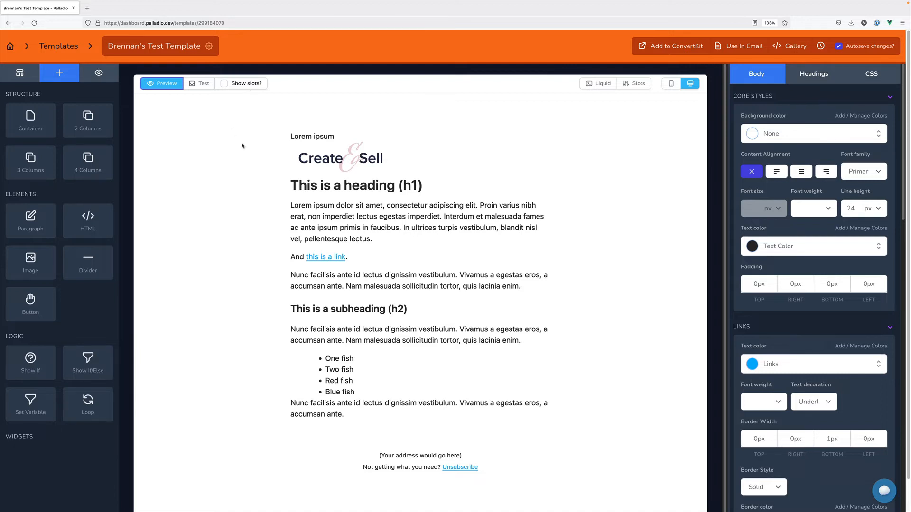
pyautogui.click(170, 86)
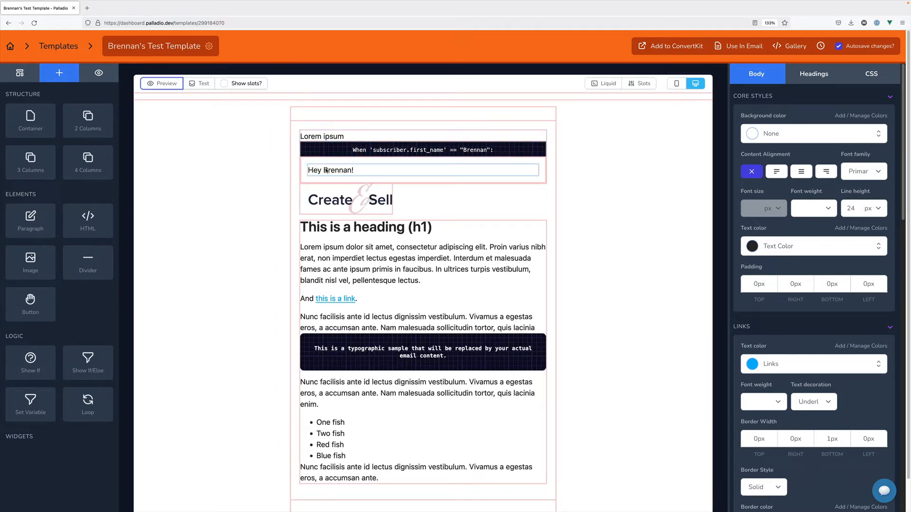
pyautogui.click(173, 88)
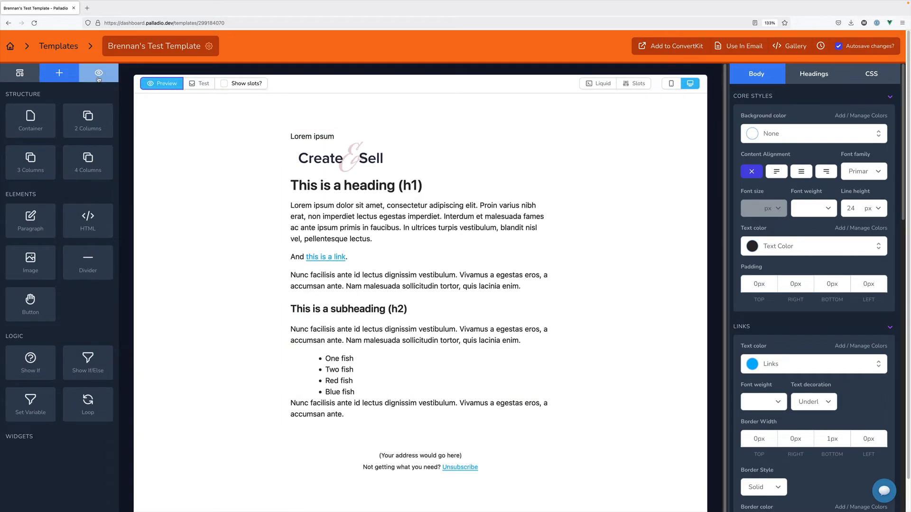
# Preview the email as the first test subscriber, then return to edit view
pyautogui.click(99, 72)
pyautogui.click(69, 131)
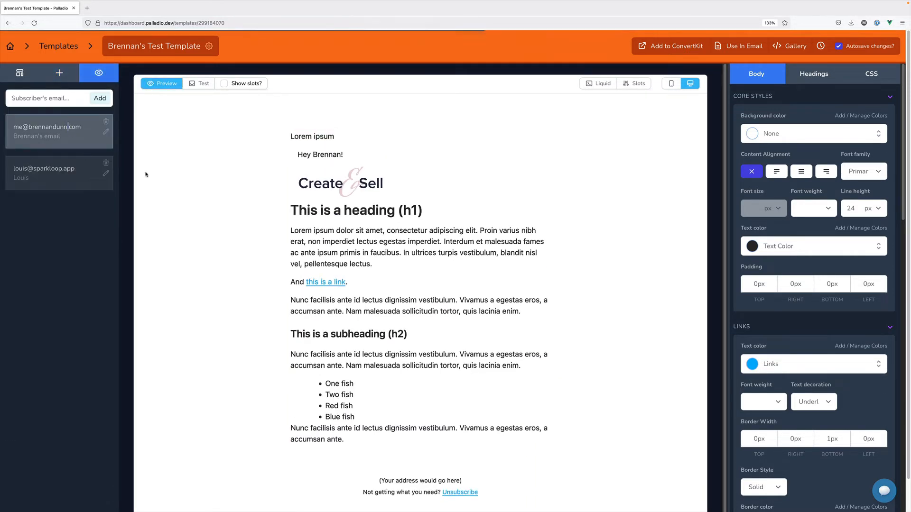
pyautogui.moveTo(290, 136); pyautogui.dragTo(306, 157)
pyautogui.click(307, 139)
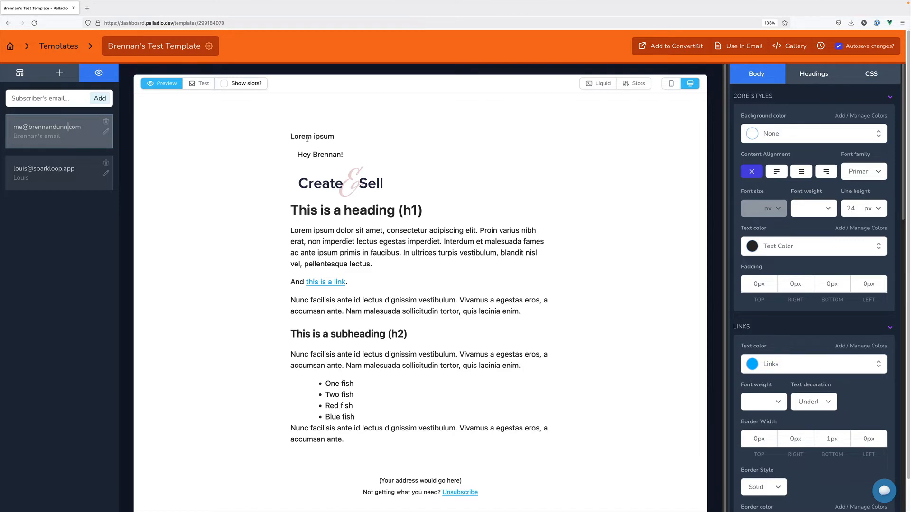
pyautogui.click(177, 87)
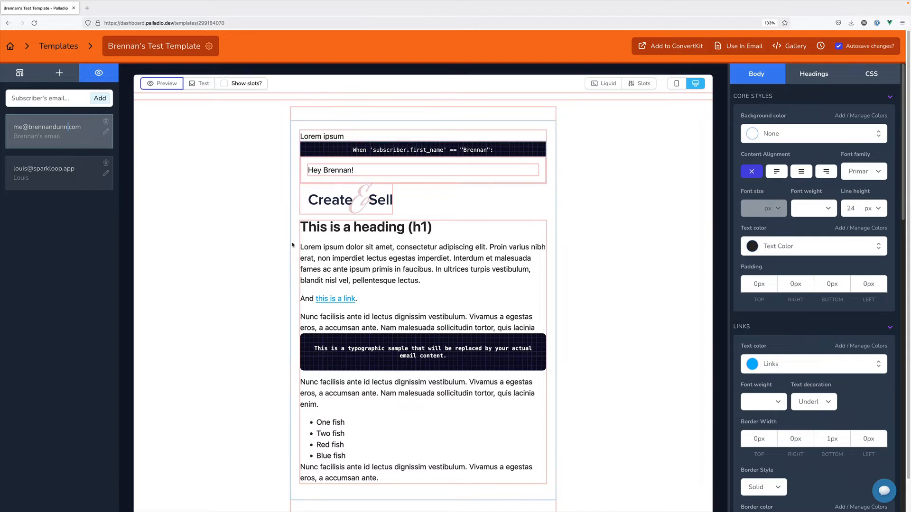
# Send a test copy of the template to the first subscriber's e-mail address and dismiss the confirmation
pyautogui.click(200, 84)
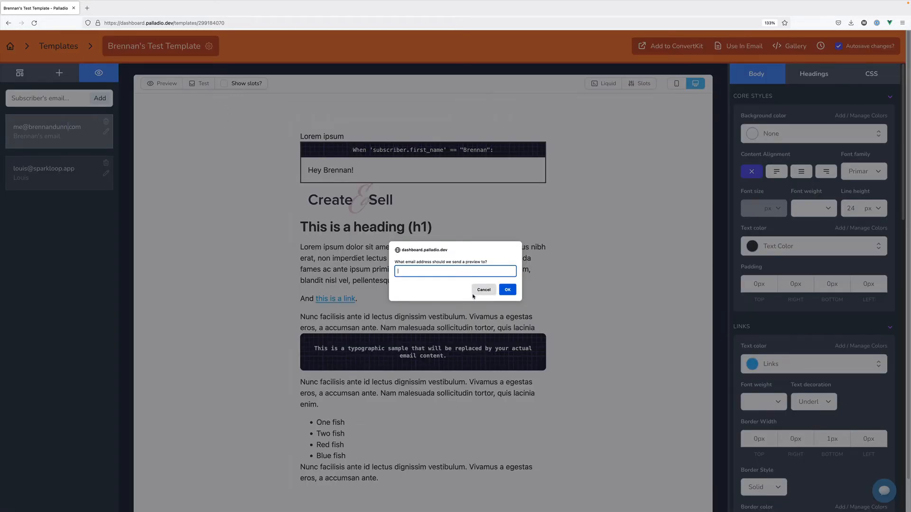
pyautogui.press('Return')
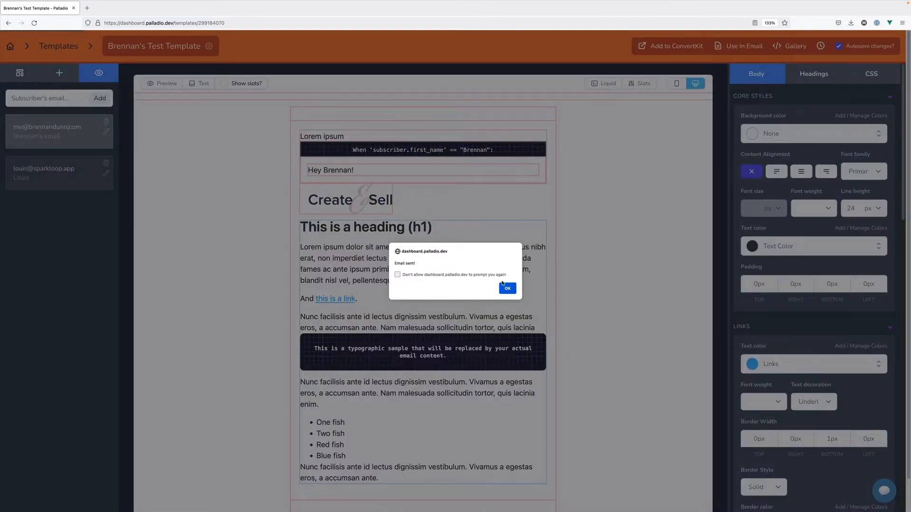
pyautogui.click(504, 287)
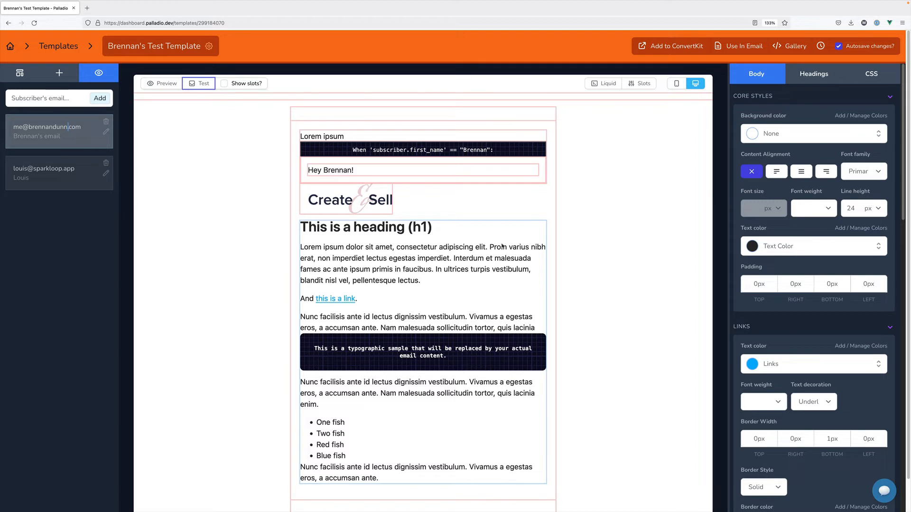
pyautogui.click(479, 79)
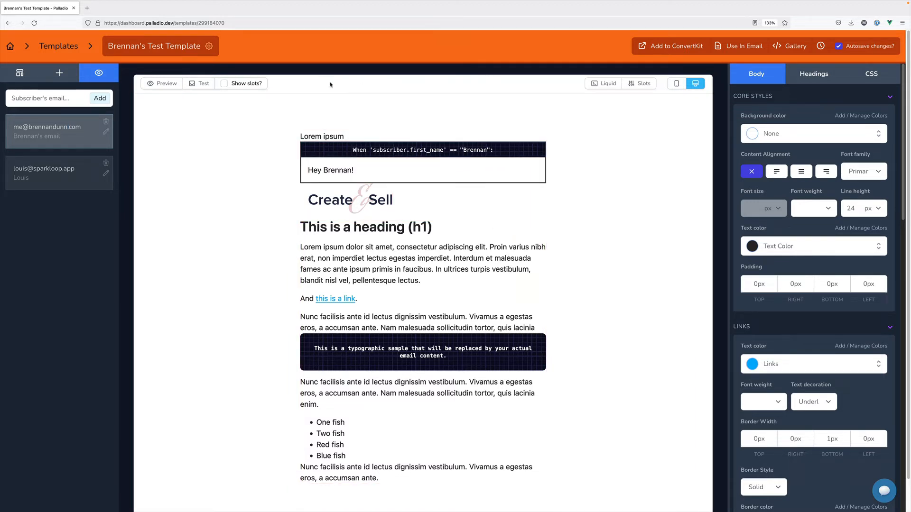
pyautogui.click(224, 83)
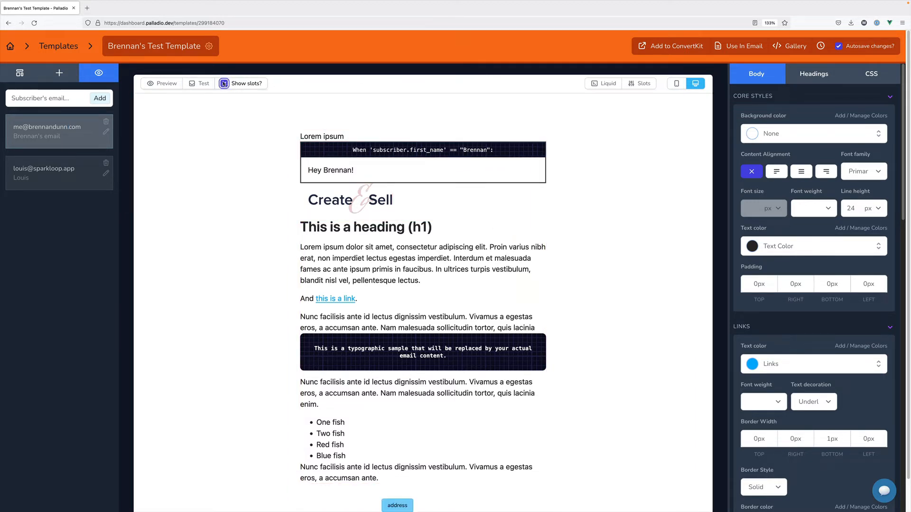
pyautogui.scroll(-1, 426, 411)
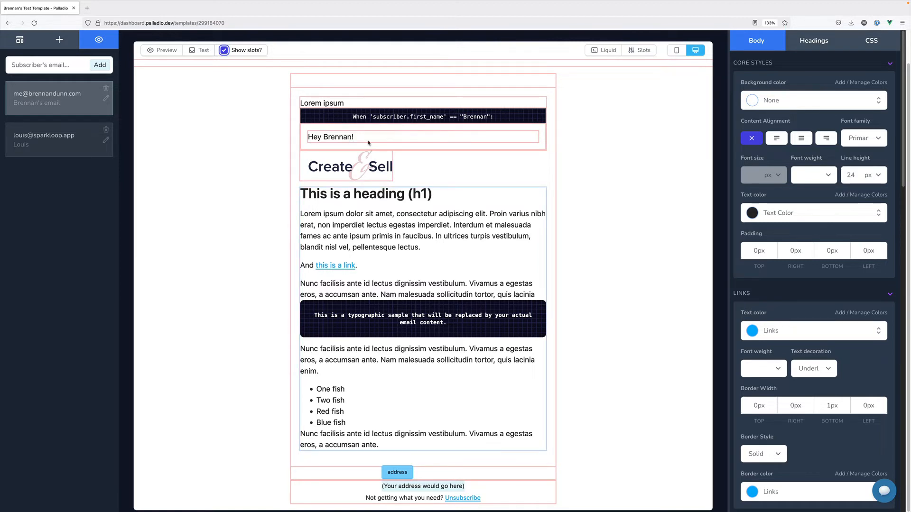
pyautogui.scroll(1, 252, 67)
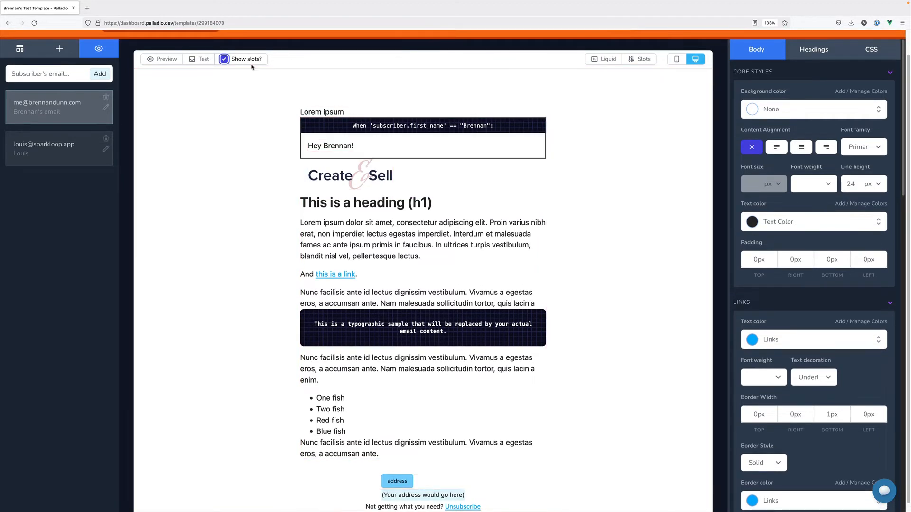
pyautogui.scroll(-1, 385, 339)
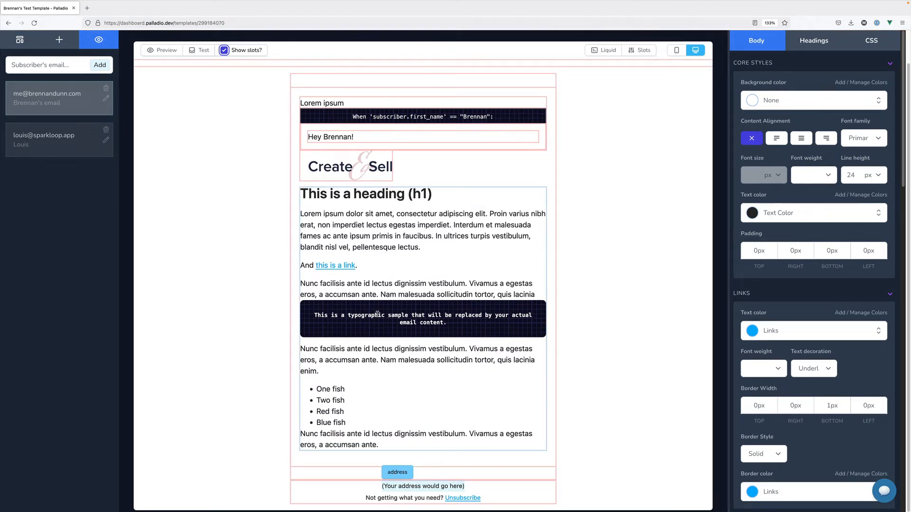
pyautogui.scroll(1, 377, 314)
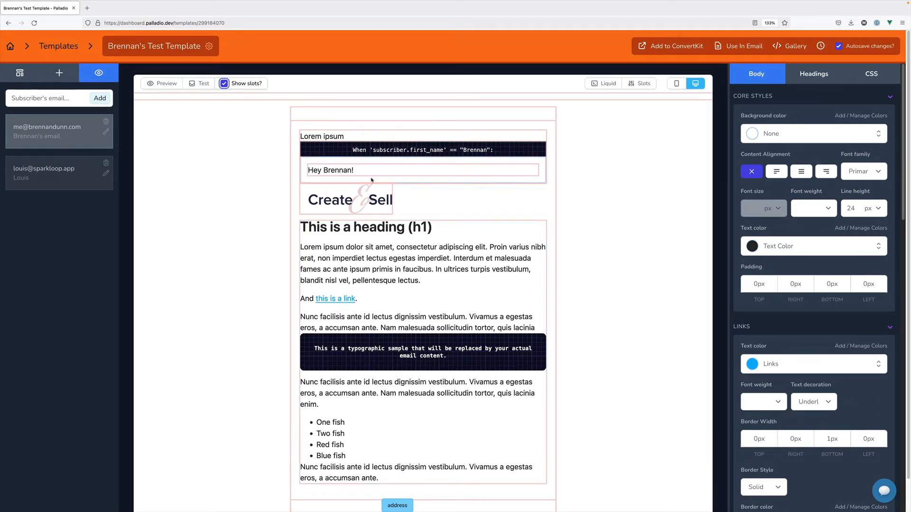
pyautogui.click(223, 84)
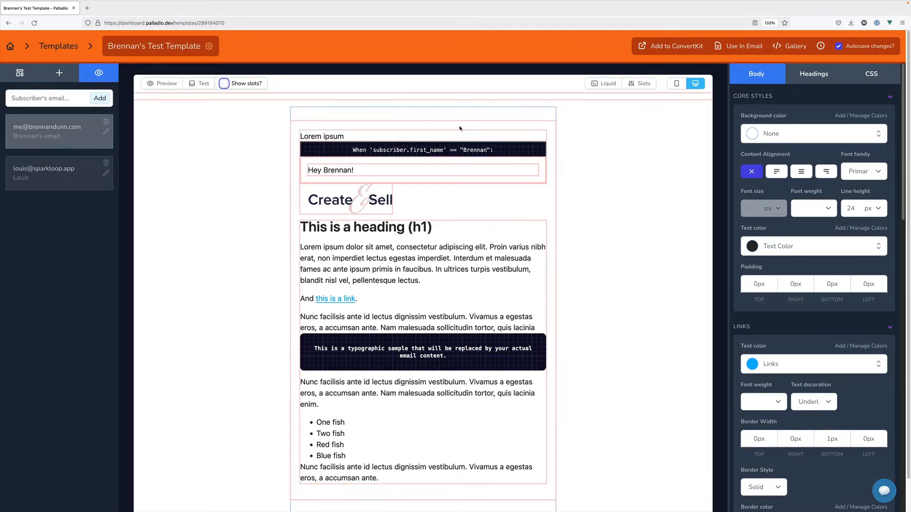
pyautogui.click(599, 85)
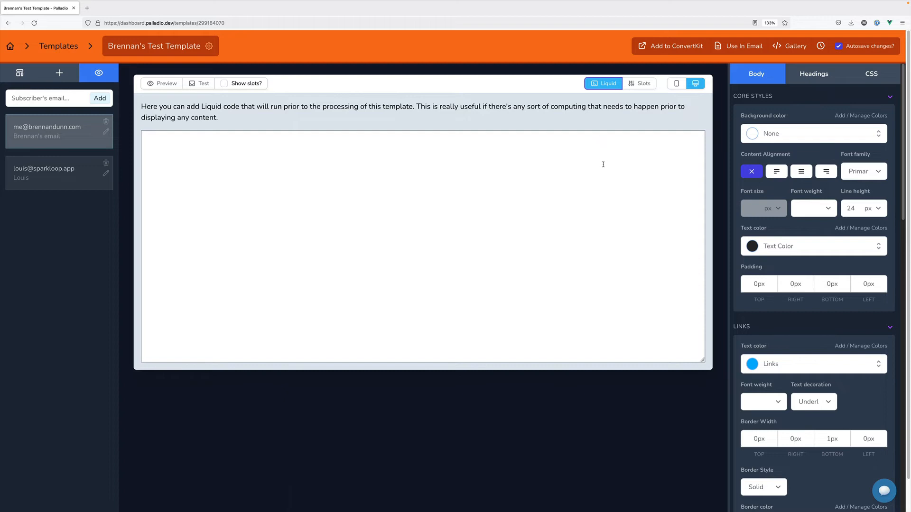
pyautogui.click(601, 155)
pyautogui.click(594, 89)
pyautogui.click(593, 89)
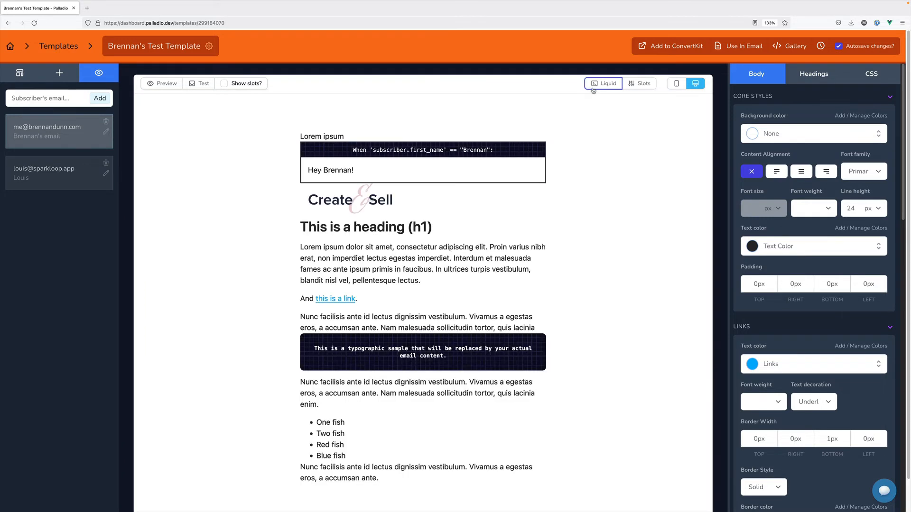
# Review the template's slot definitions, keeping the slot type as Plain Text
pyautogui.click(634, 86)
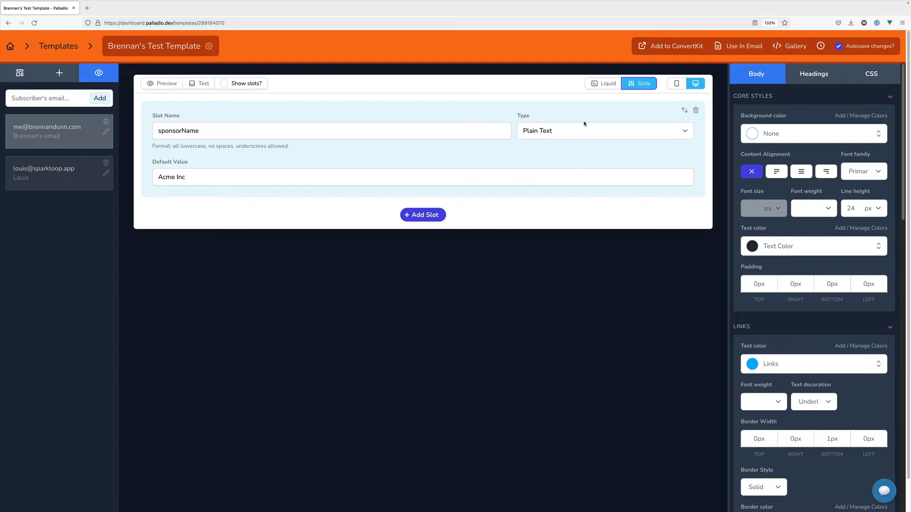
pyautogui.click(547, 129)
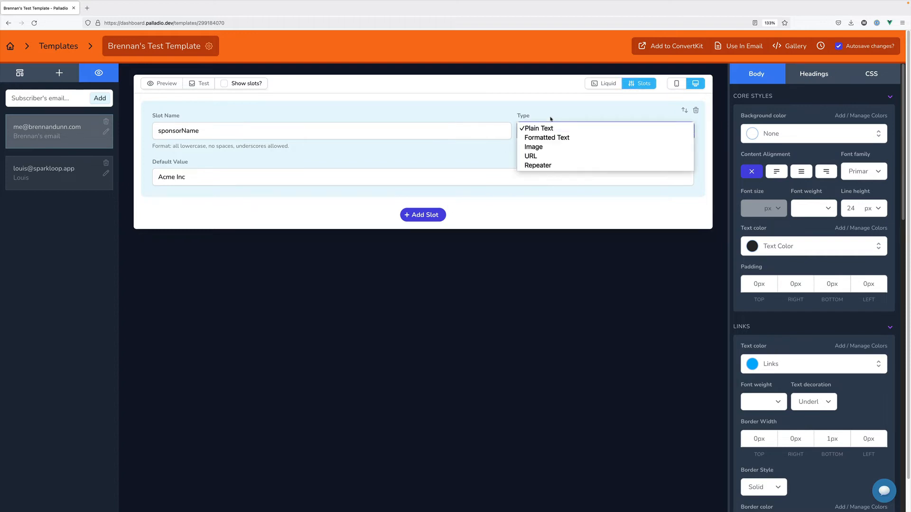
pyautogui.click(565, 112)
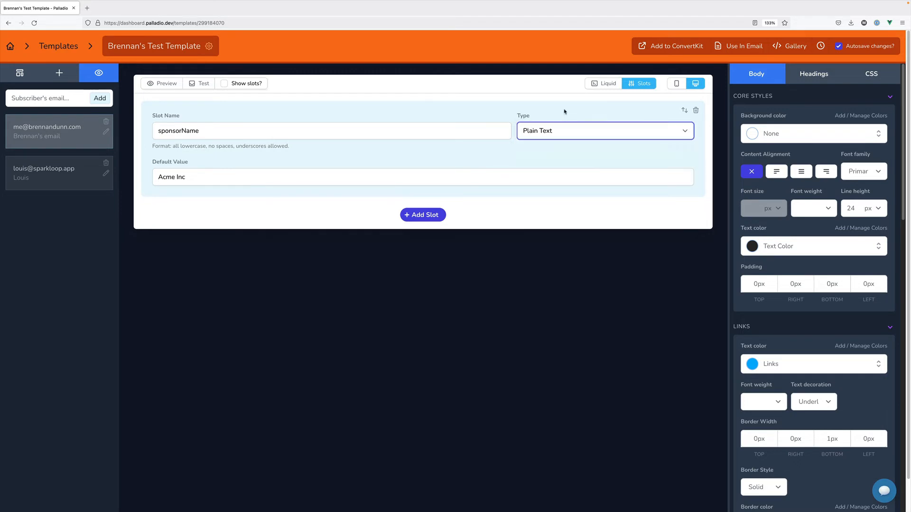
pyautogui.click(631, 84)
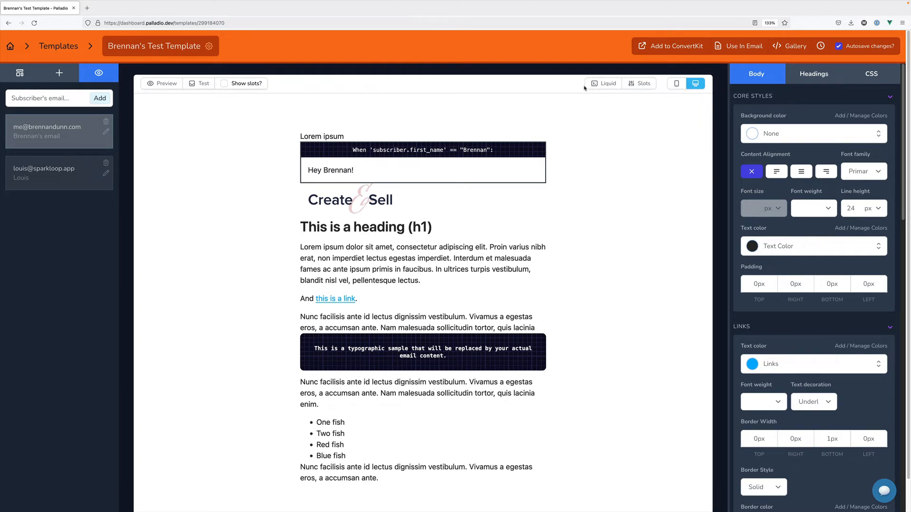
pyautogui.click(678, 83)
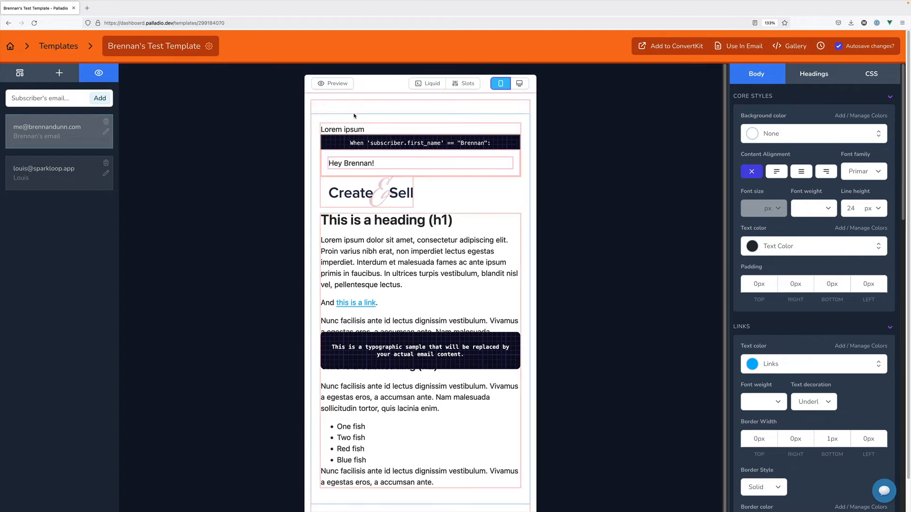
pyautogui.click(347, 84)
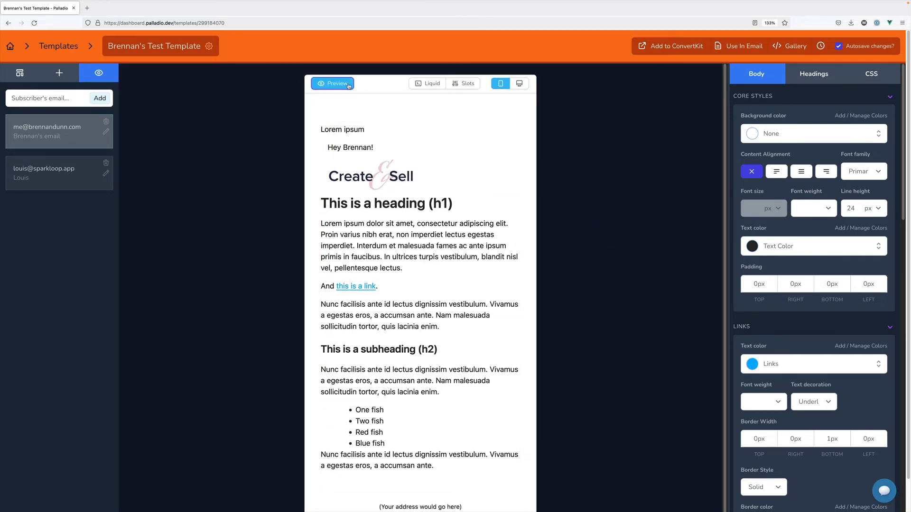
pyautogui.click(348, 84)
pyautogui.click(520, 84)
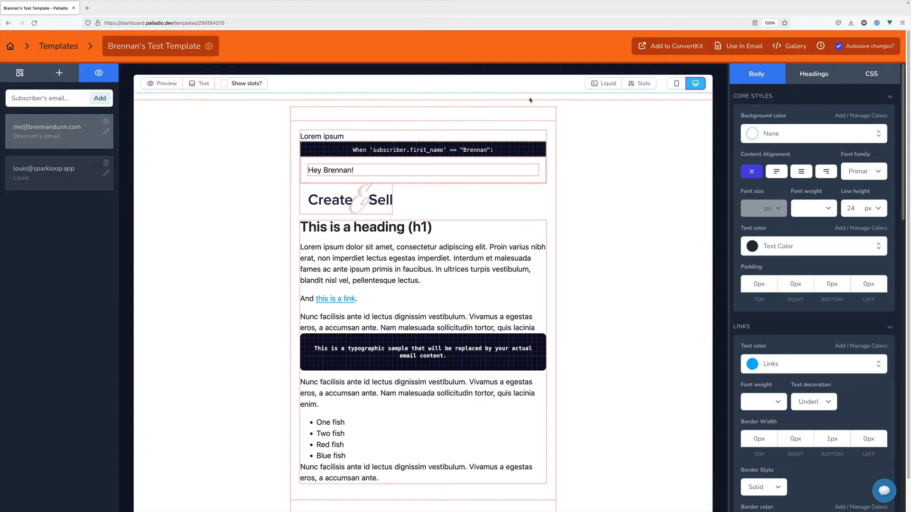
# Change the Create & Sell logo's width from 180 px to 250 px
pyautogui.click(292, 161)
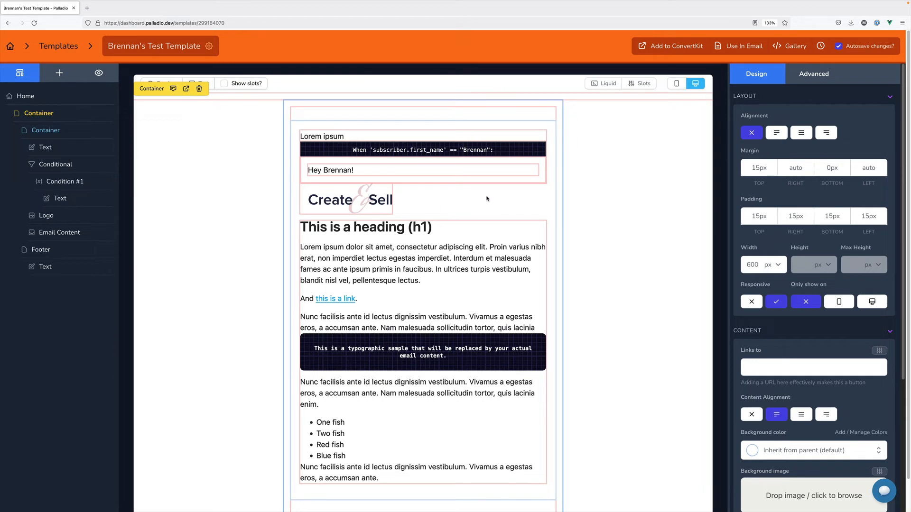
pyautogui.click(387, 205)
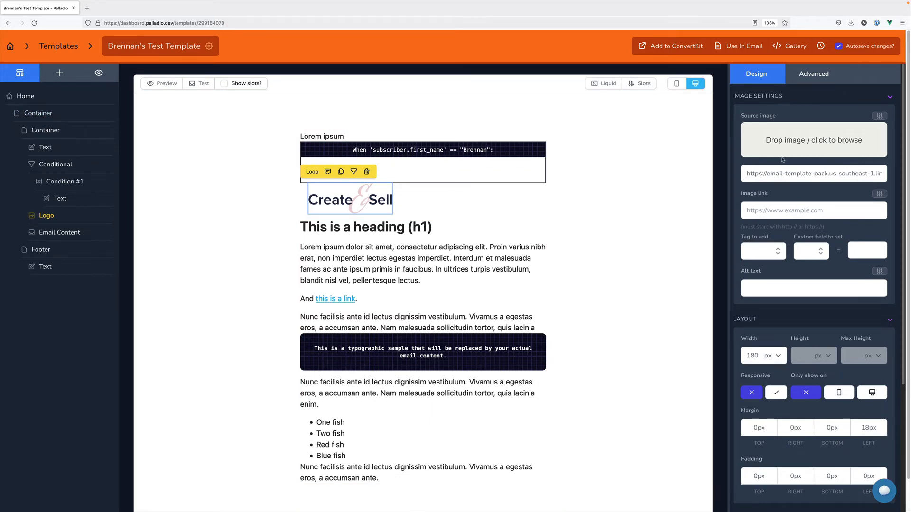
pyautogui.scroll(-1, 785, 237)
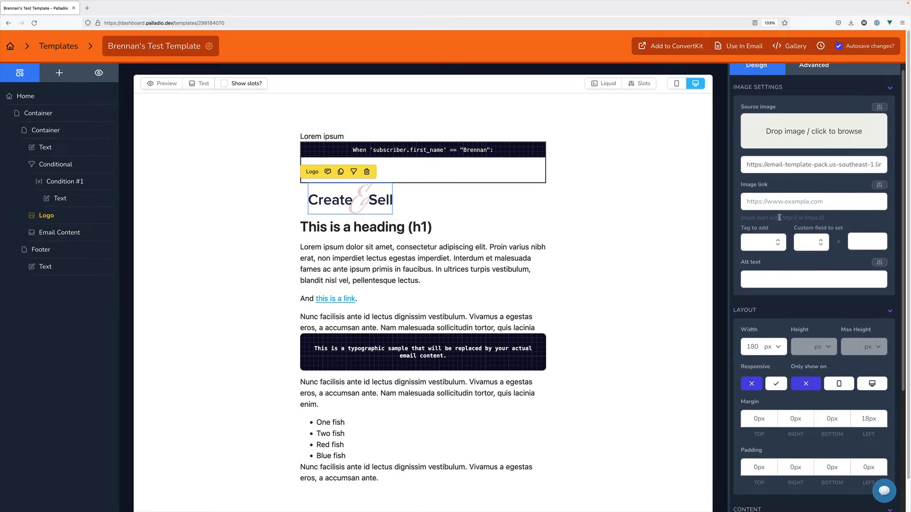
pyautogui.scroll(-3, 796, 282)
pyautogui.doubleClick(747, 294)
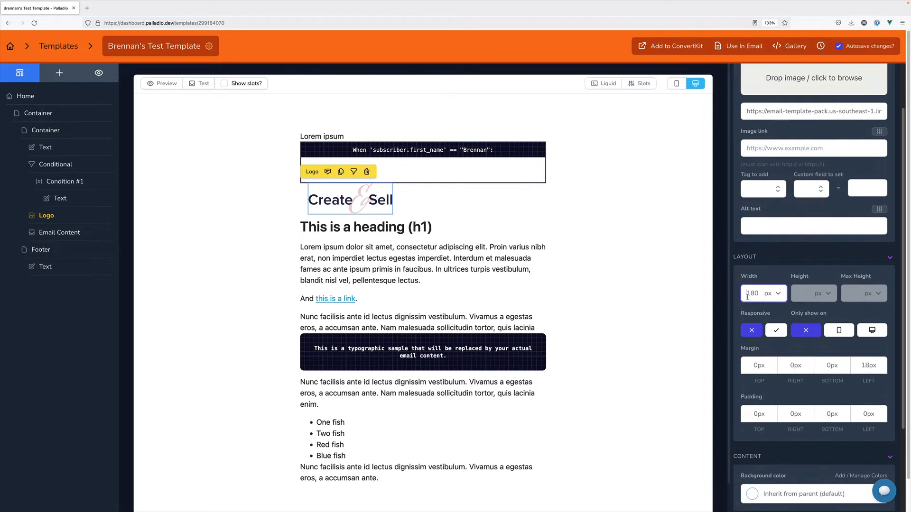
pyautogui.write('250')
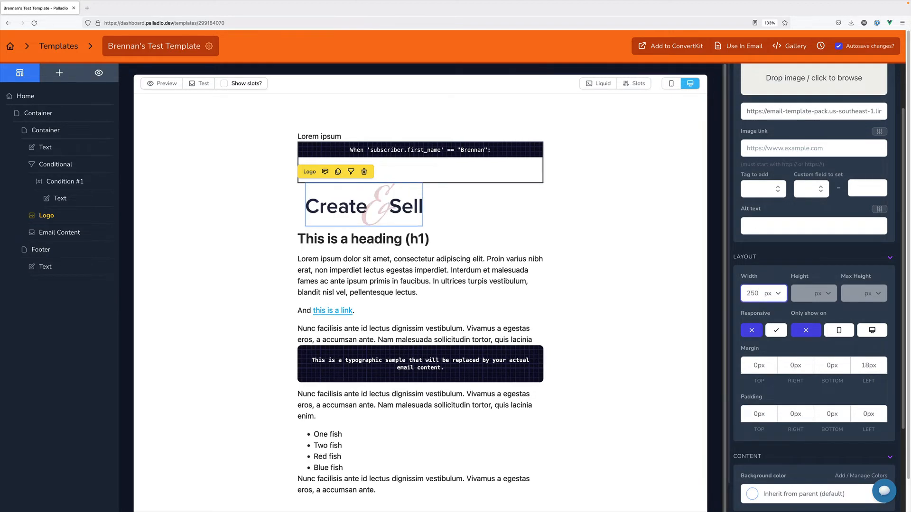
pyautogui.scroll(-4, 782, 350)
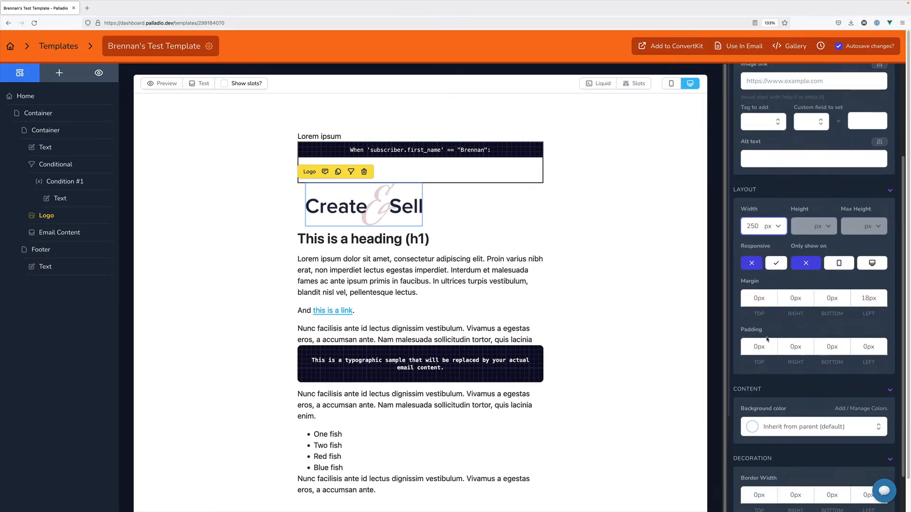
pyautogui.scroll(-3, 782, 350)
pyautogui.scroll(6, 784, 344)
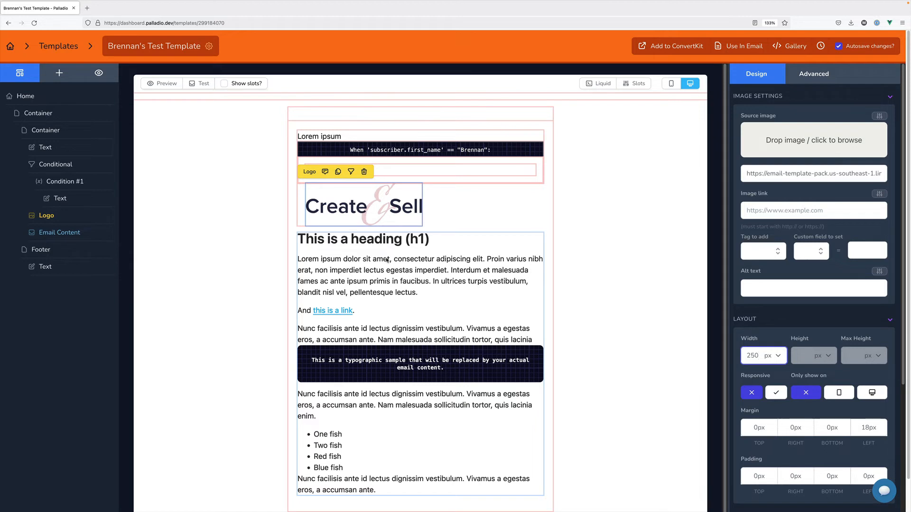
# Inspect the Lorem ipsum text block and inner container, then show the template-wide Body styles
pyautogui.click(352, 138)
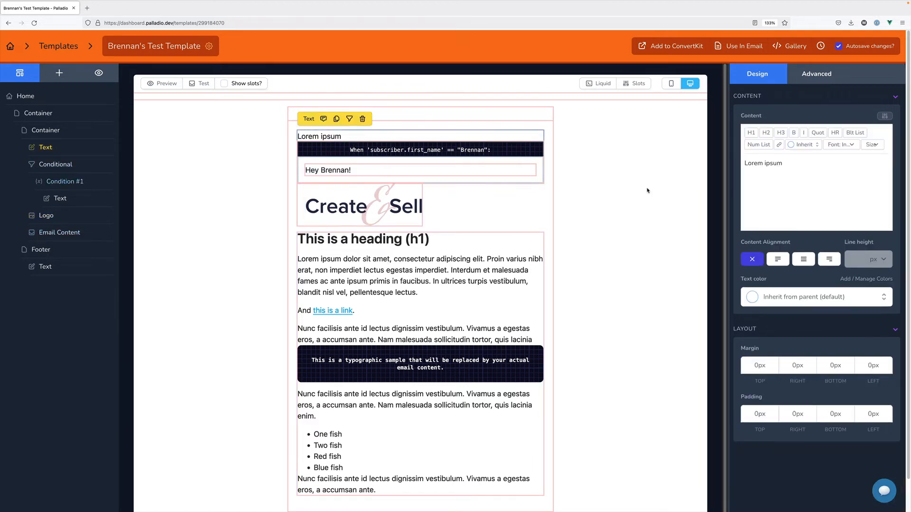
pyautogui.click(47, 134)
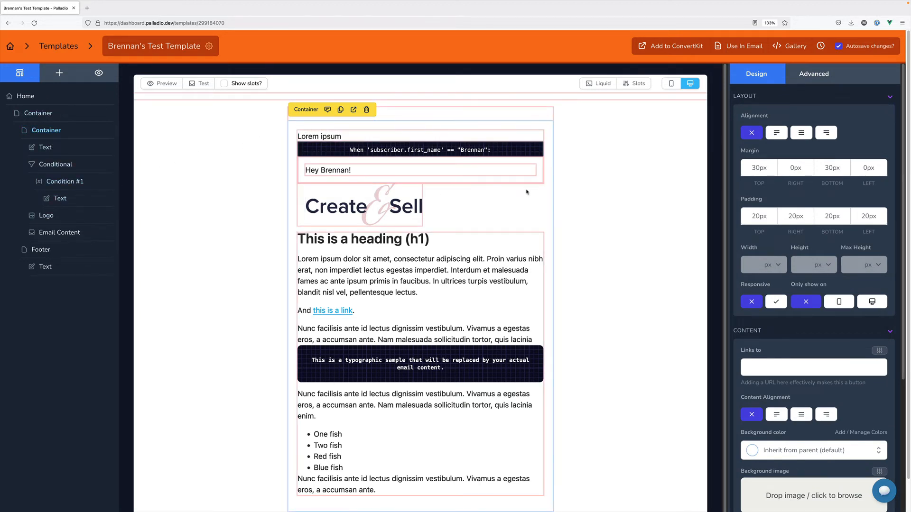
pyautogui.click(569, 190)
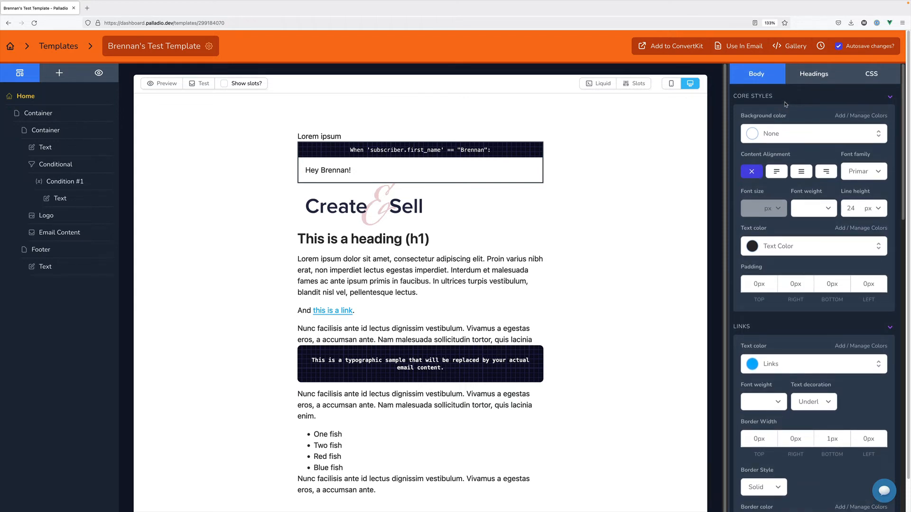
# Review the Body styles, then display the Headings styles (H1 30 px bold, H2 22 px bold)
pyautogui.scroll(-4, 785, 112)
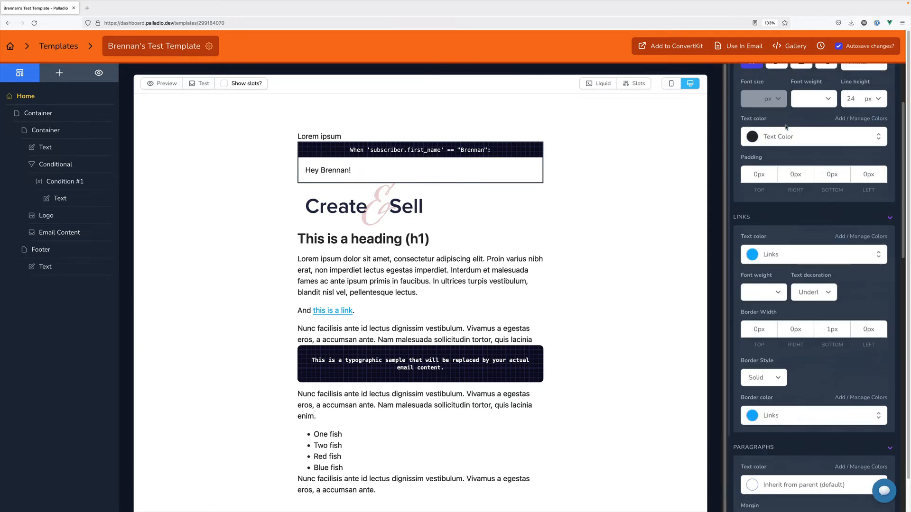
pyautogui.scroll(-2, 786, 126)
pyautogui.scroll(-6, 785, 125)
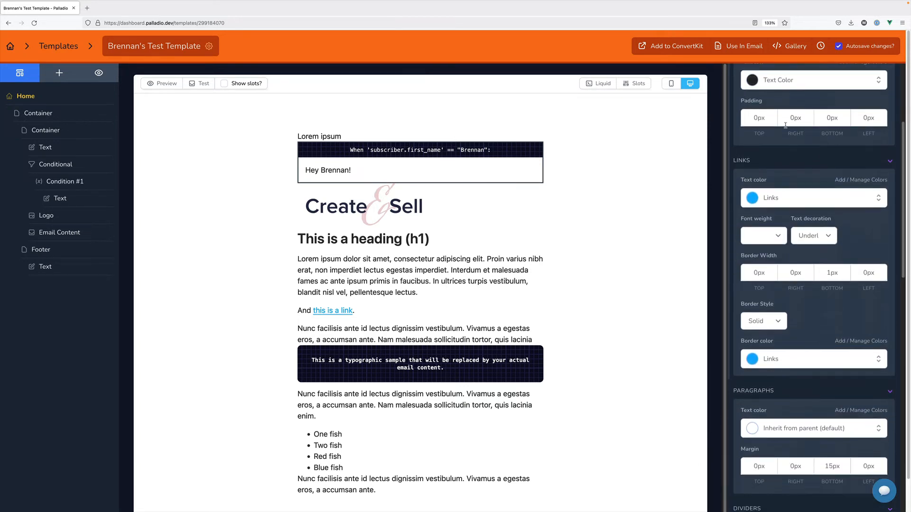
pyautogui.scroll(-2, 785, 125)
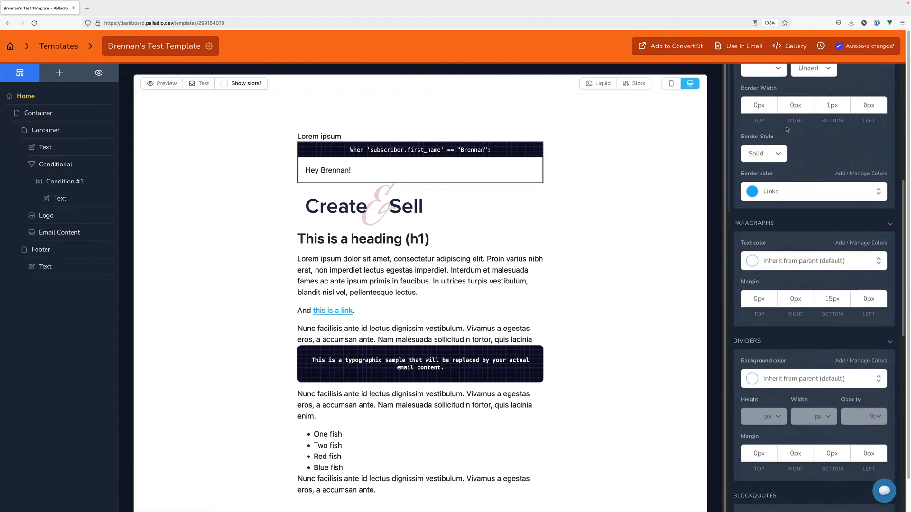
pyautogui.scroll(-10, 786, 129)
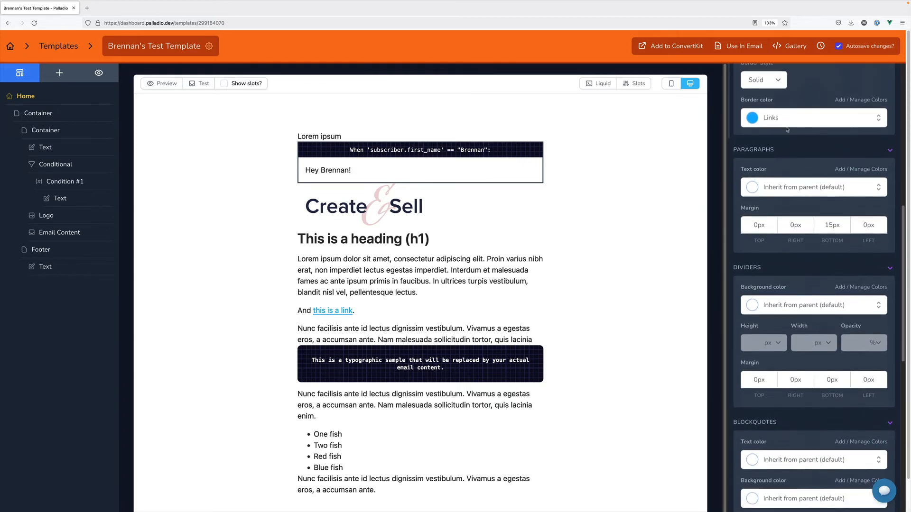
pyautogui.scroll(-6, 787, 129)
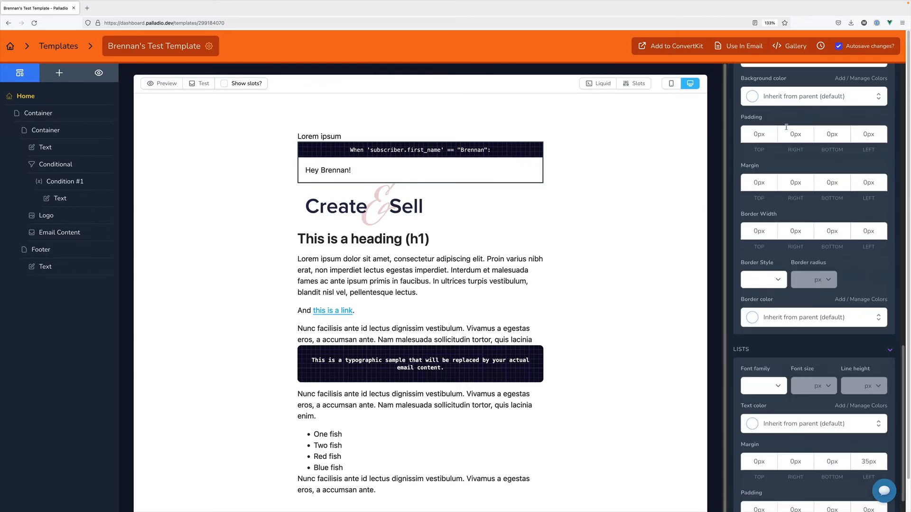
pyautogui.scroll(20, 793, 219)
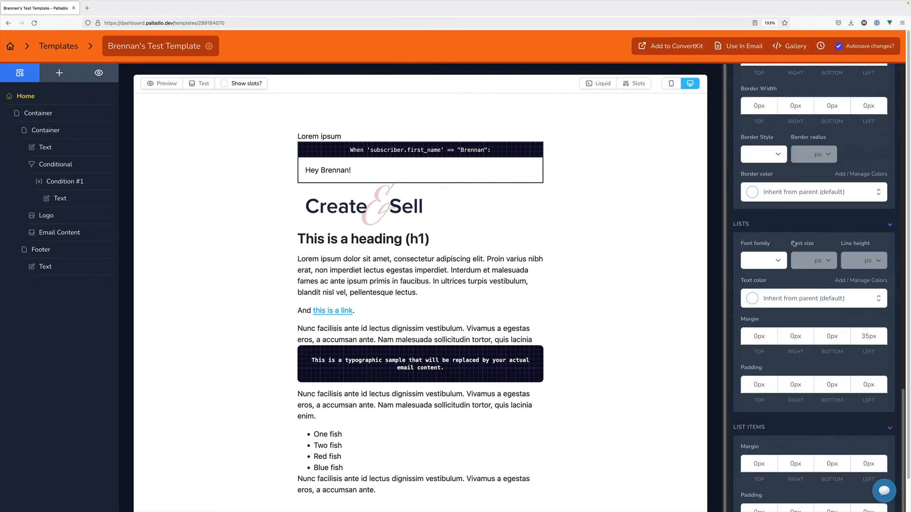
pyautogui.click(789, 82)
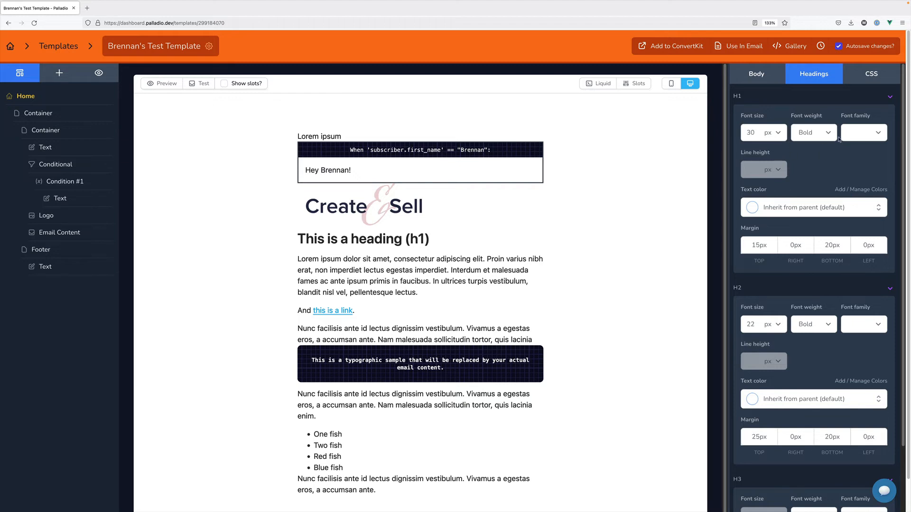
# Confirm the Custom CSS is empty, then return to Body styles with 24 px line height
pyautogui.scroll(-1, 798, 170)
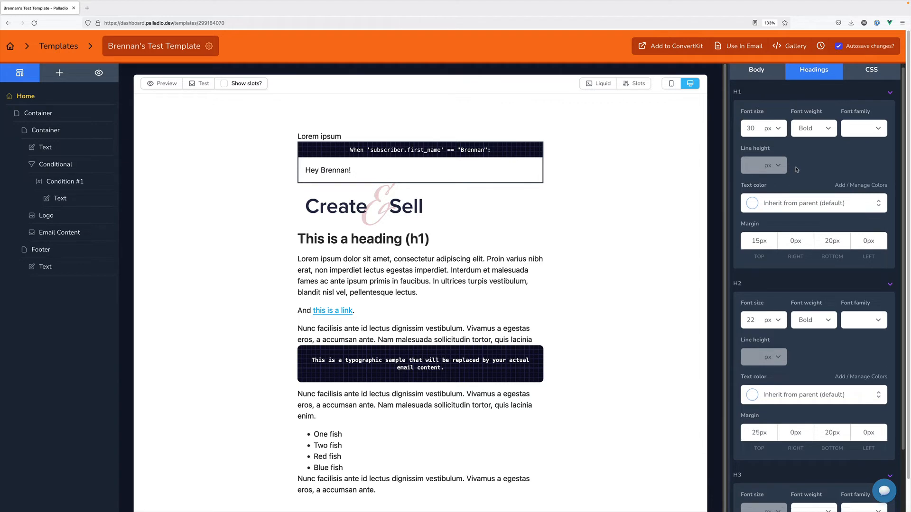
pyautogui.scroll(1, 797, 170)
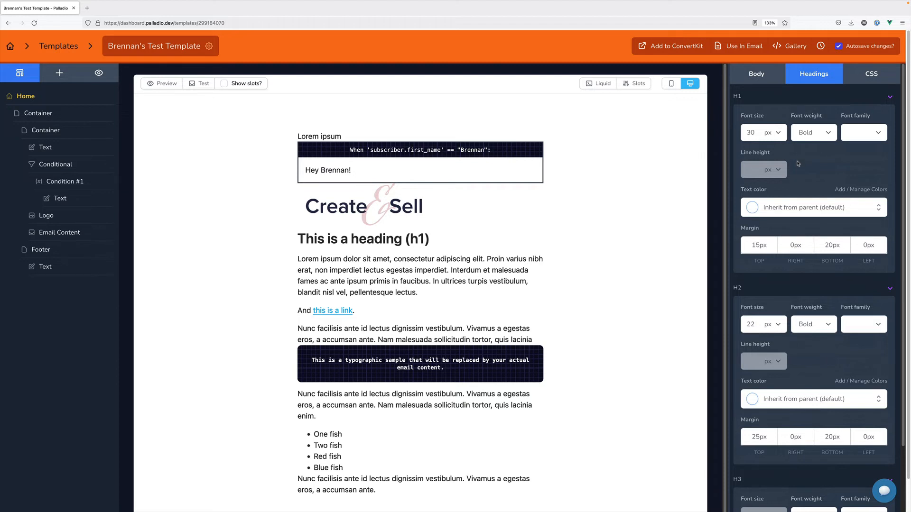
pyautogui.click(871, 73)
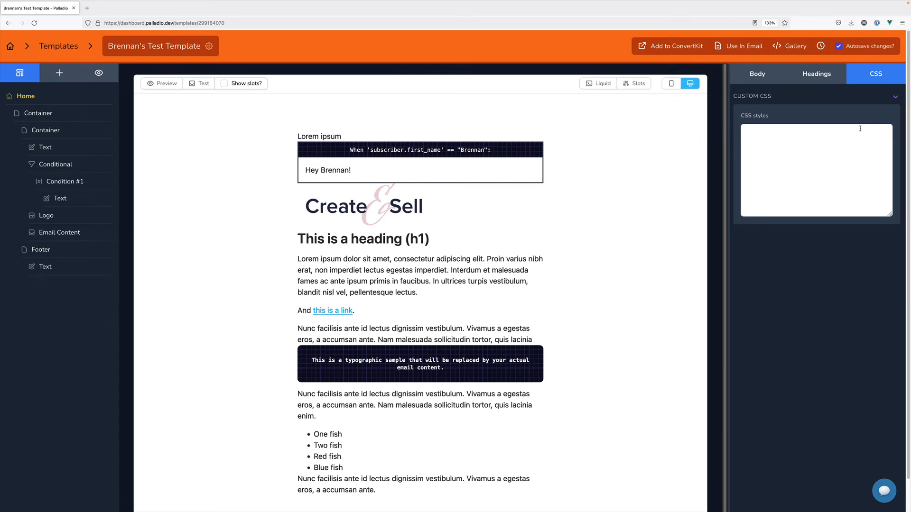
pyautogui.click(772, 82)
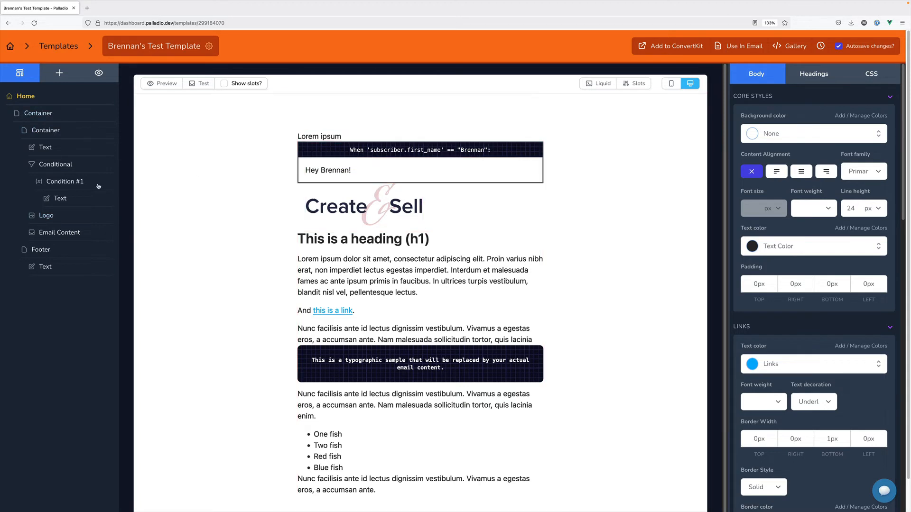
# Inspect the greeting text, conditional block and Lorem ipsum text, then return to Your Templates
pyautogui.click(80, 201)
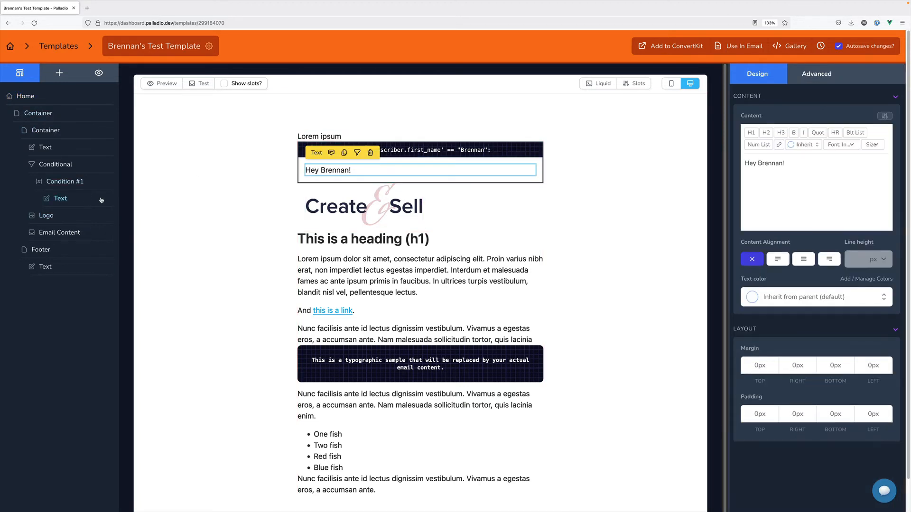
pyautogui.click(81, 172)
pyautogui.click(77, 155)
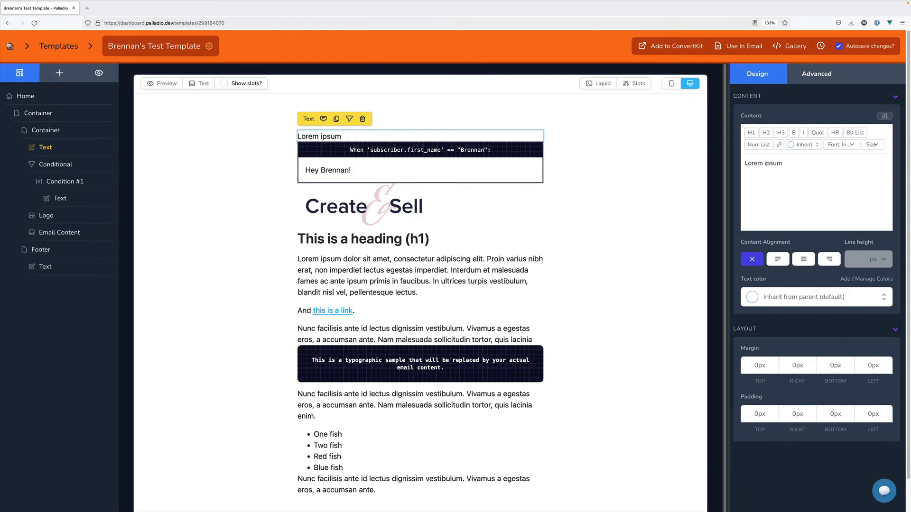
pyautogui.click(9, 46)
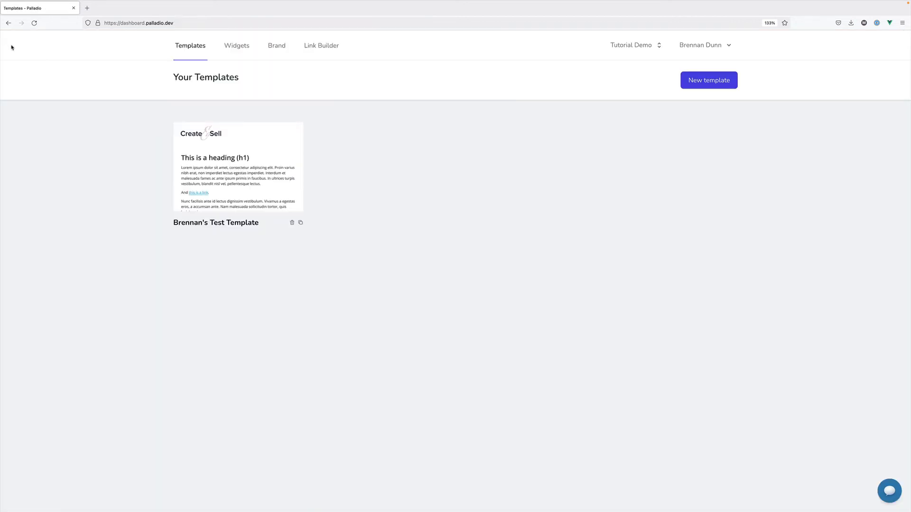
# Browse the Widgets starter gallery, trying the Simple Callout starter before going back
pyautogui.click(230, 52)
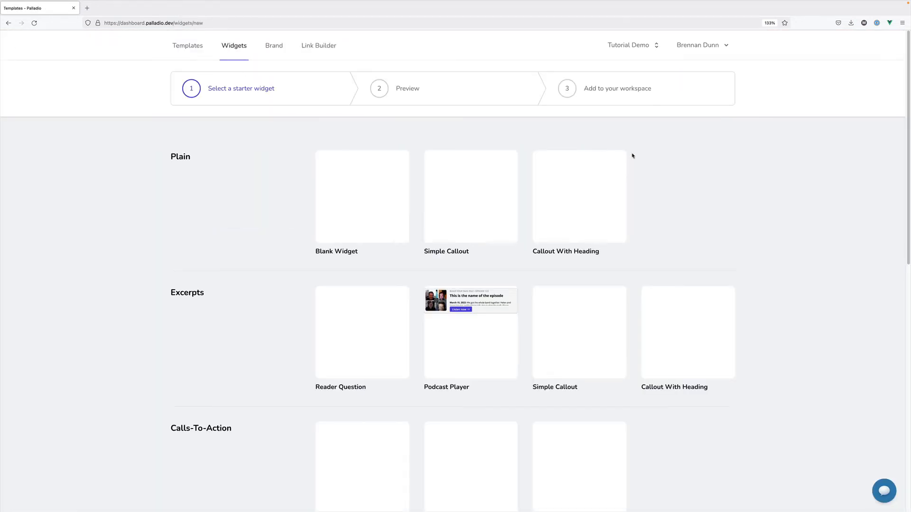
pyautogui.scroll(-1, 632, 156)
pyautogui.scroll(-1, 632, 155)
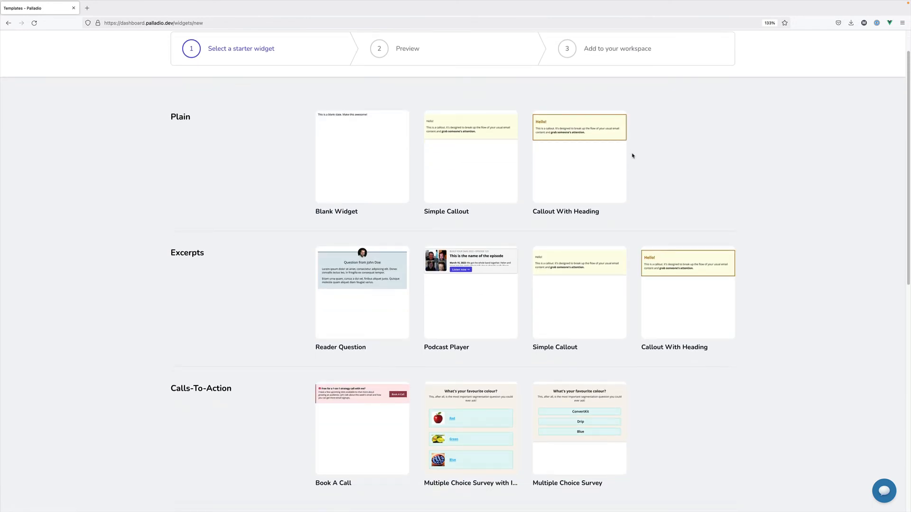
pyautogui.scroll(-1, 631, 156)
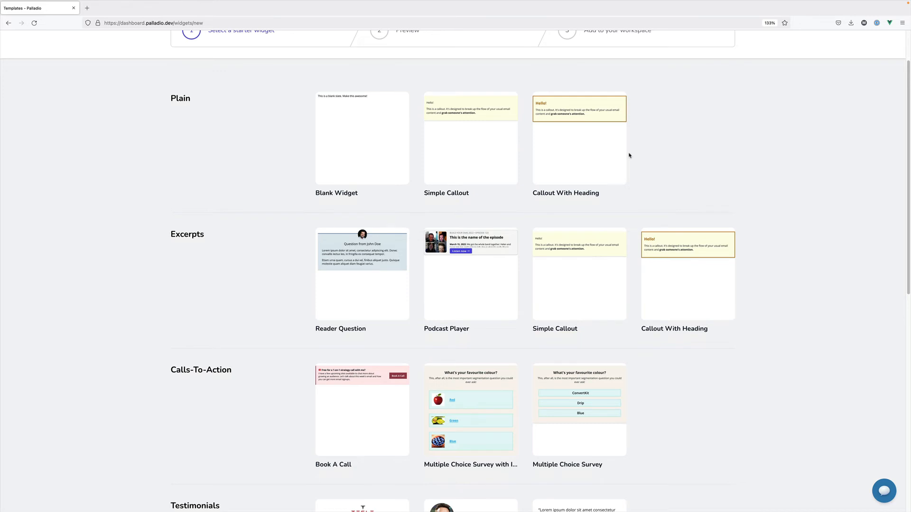
pyautogui.scroll(2, 629, 155)
pyautogui.scroll(-7, 629, 154)
pyautogui.scroll(7, 630, 154)
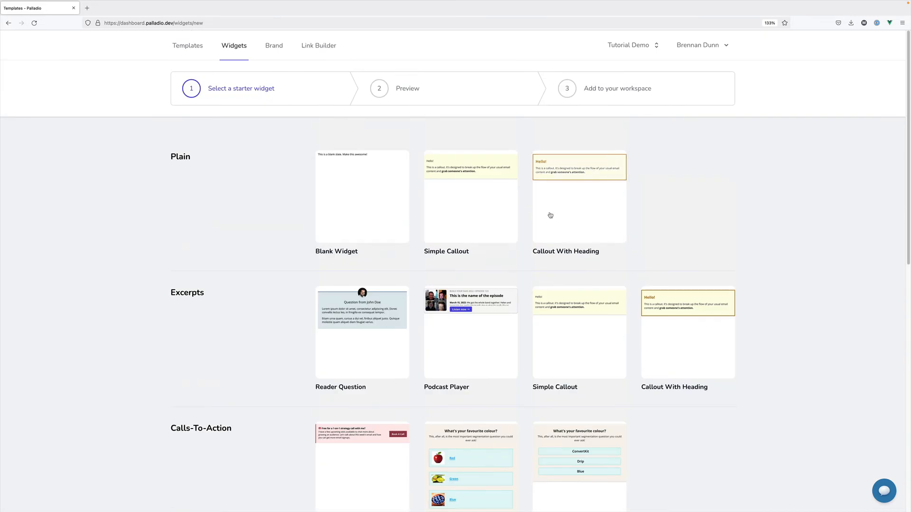
pyautogui.click(496, 187)
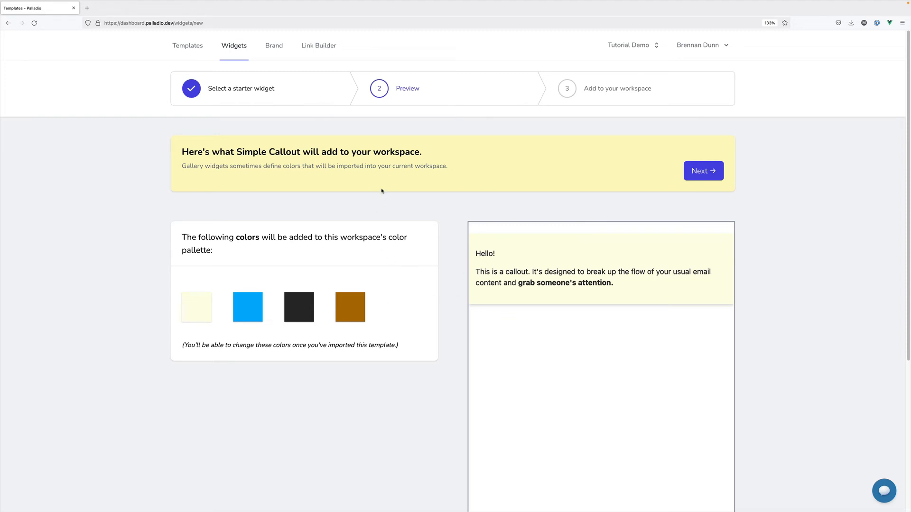
pyautogui.click(301, 97)
# Create a widget from the Callout With Heading starter, keeping its suggested name
pyautogui.click(569, 181)
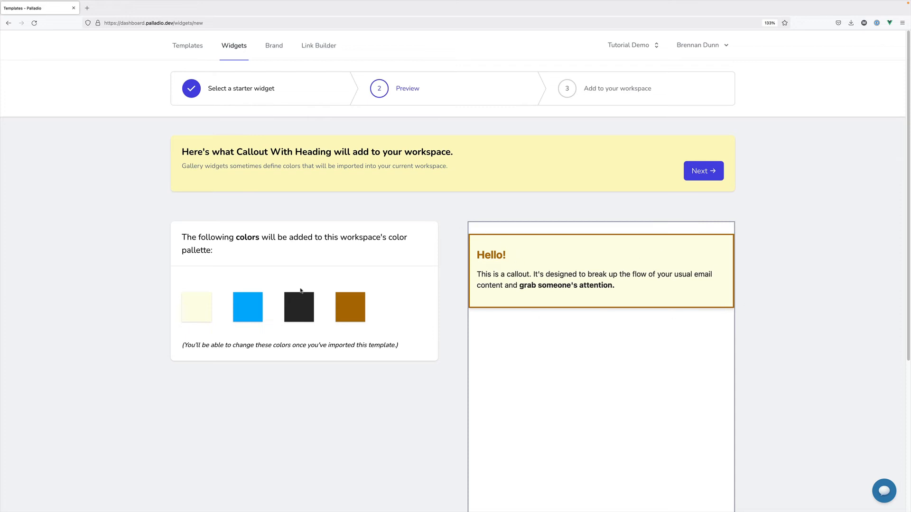
pyautogui.click(700, 176)
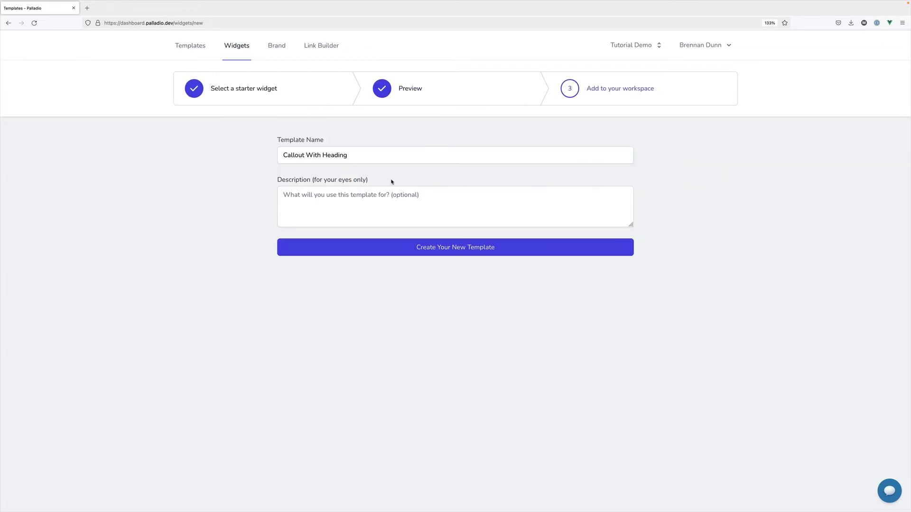
pyautogui.tripleClick(357, 155)
pyautogui.click(390, 153)
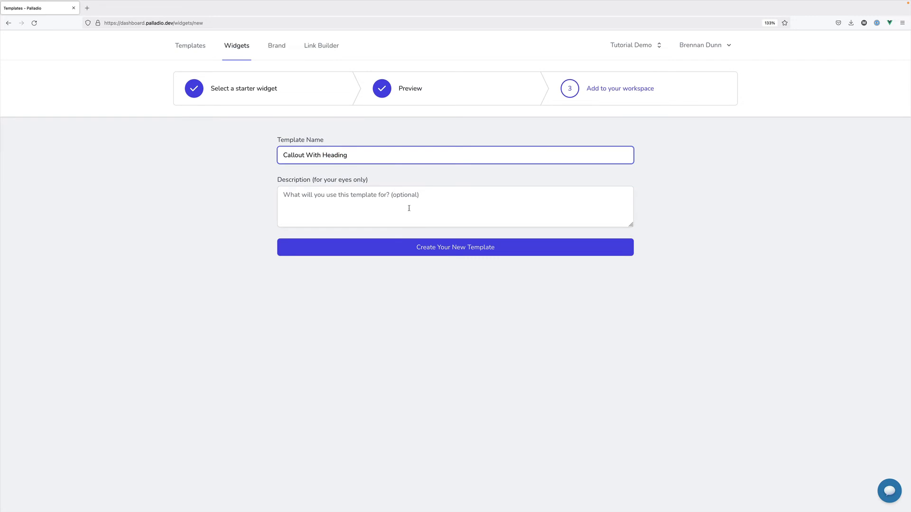
pyautogui.click(420, 252)
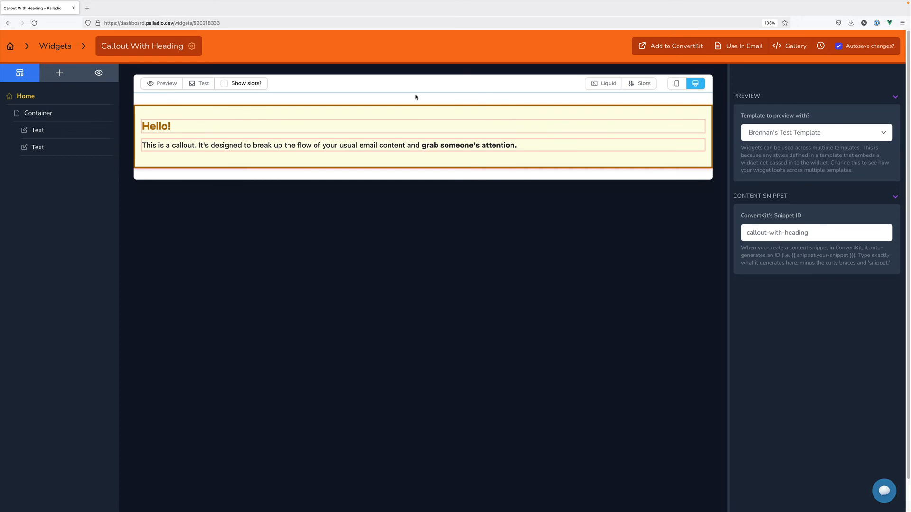
# Keep the test template as the preview and inspect the callout body text and size options
pyautogui.click(787, 140)
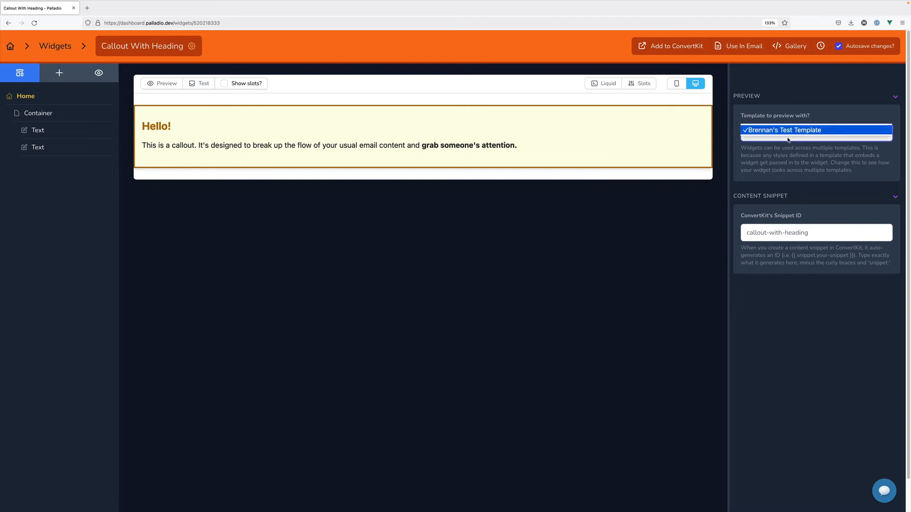
pyautogui.click(799, 90)
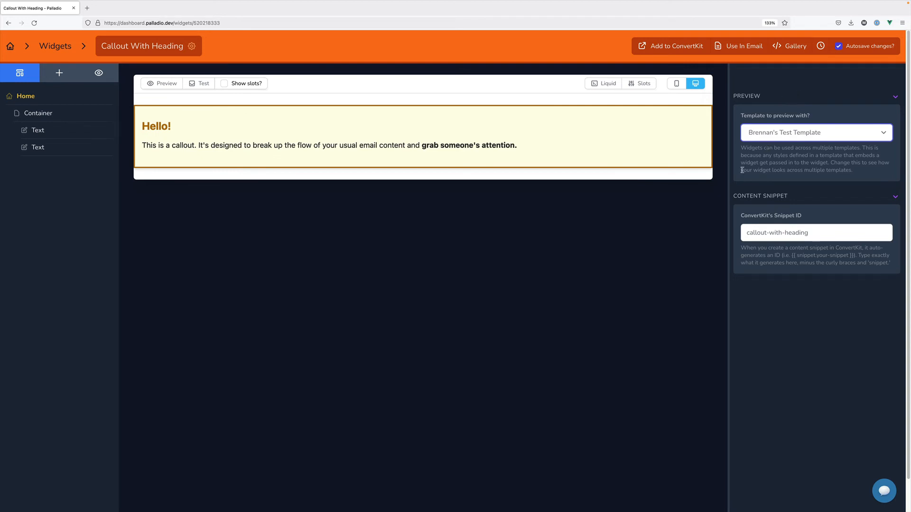
pyautogui.click(615, 149)
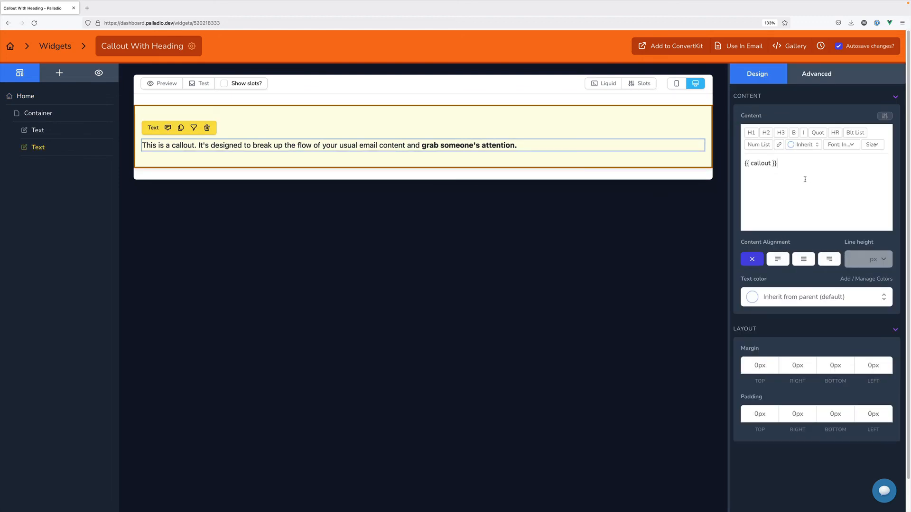
pyautogui.hotkey('ctrl', 'a')
pyautogui.click(872, 145)
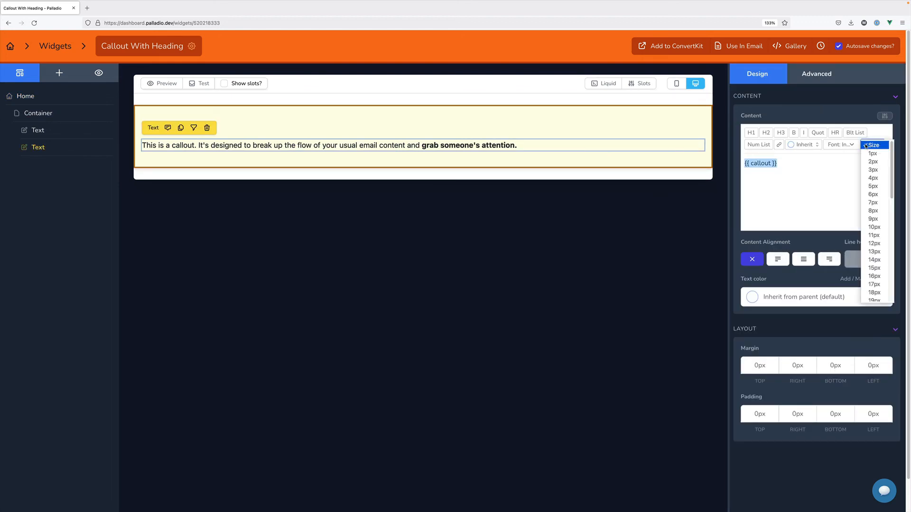
pyautogui.click(874, 243)
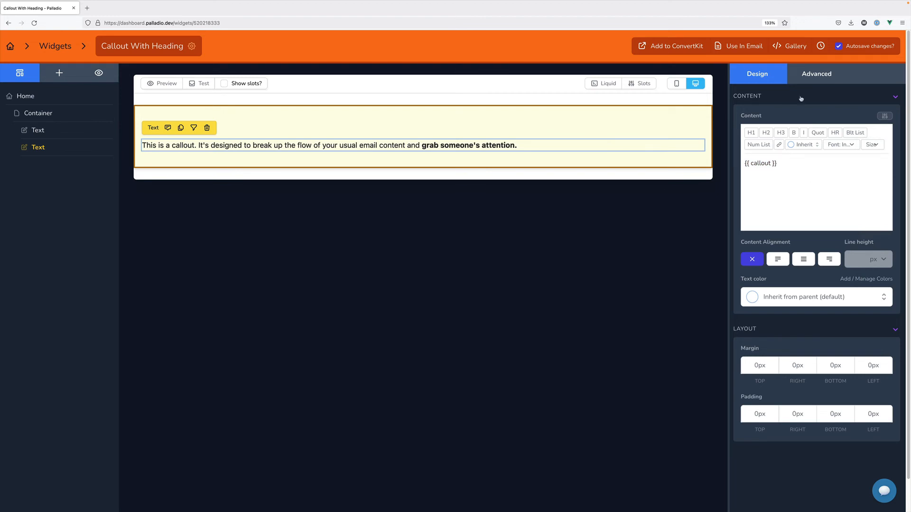
pyautogui.click(529, 146)
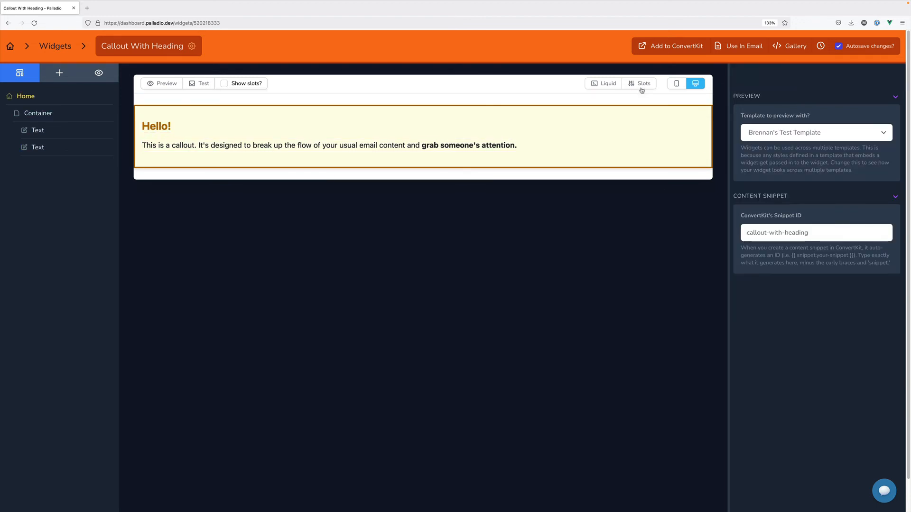
# Check the callout and heading slots, then open the Use In Email slot content
pyautogui.click(641, 84)
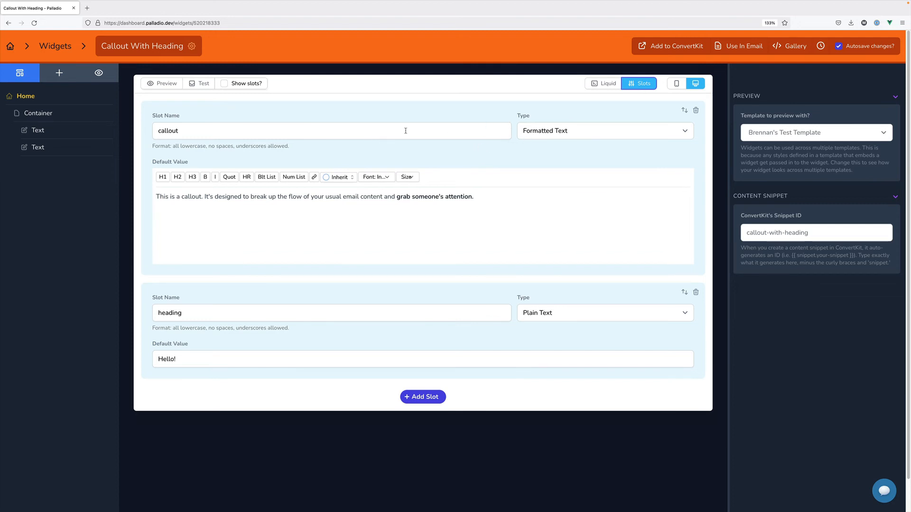
pyautogui.click(640, 84)
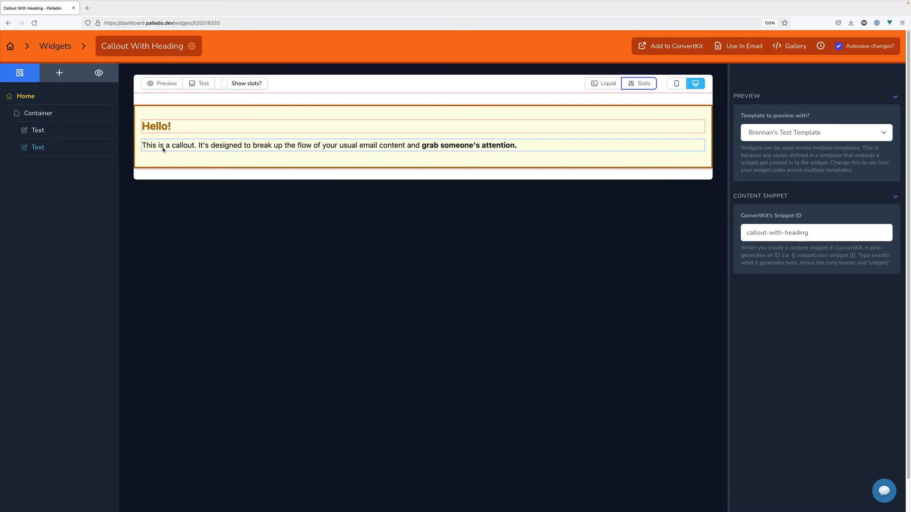
pyautogui.click(601, 214)
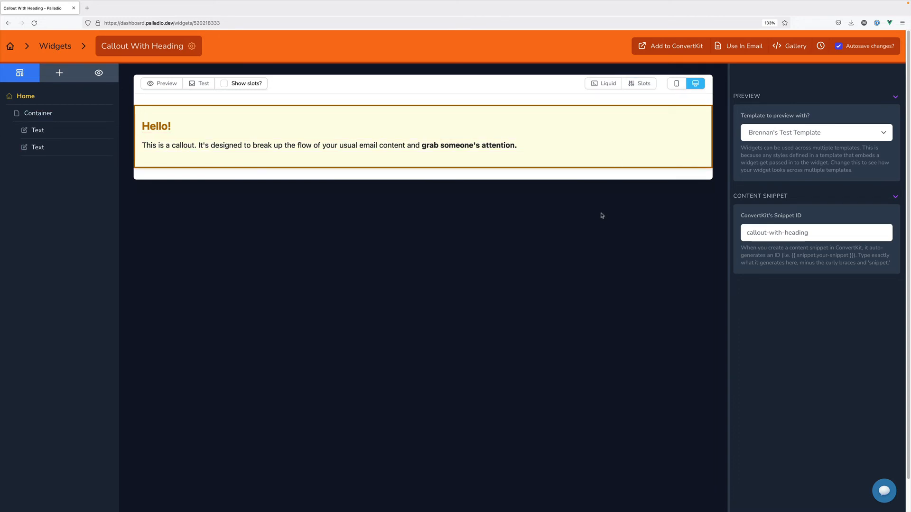
pyautogui.click(739, 46)
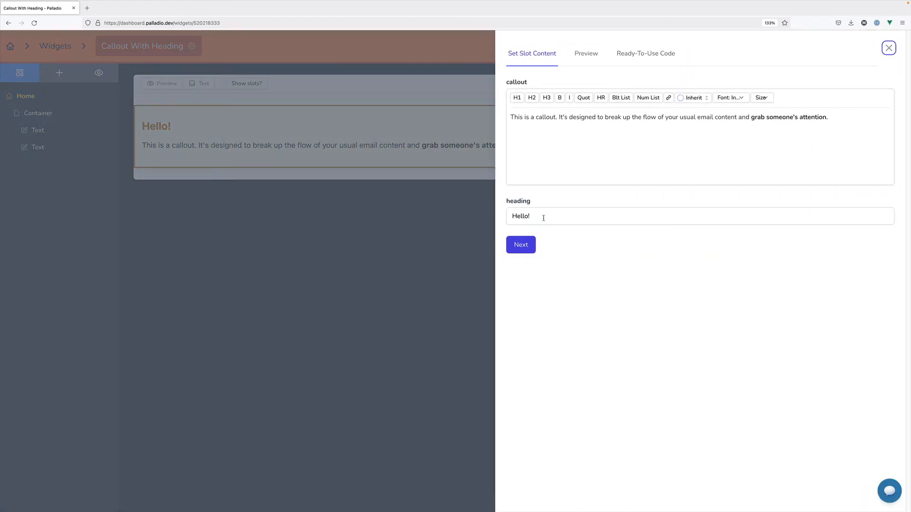
# Preview the widget with its slot content, glancing at the ConvertKit export panel, then close it
pyautogui.click(493, 225)
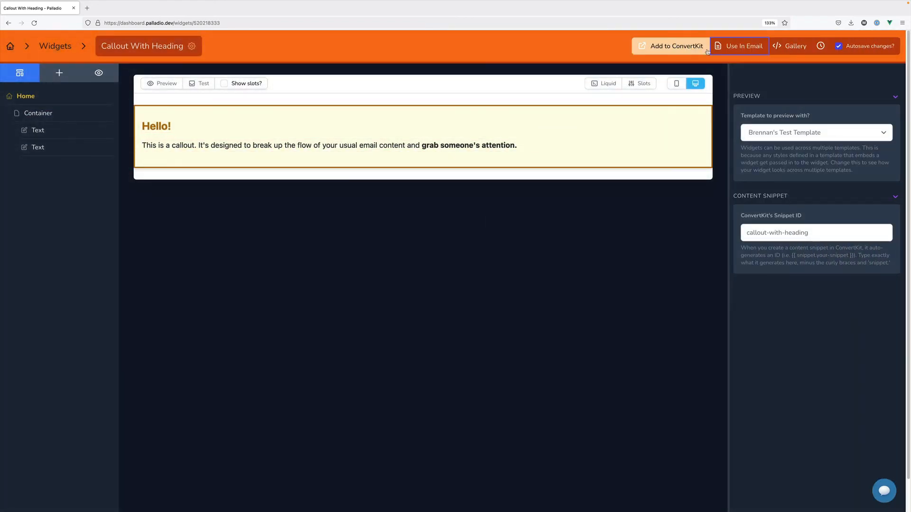
pyautogui.click(707, 52)
pyautogui.press('Escape')
pyautogui.click(718, 44)
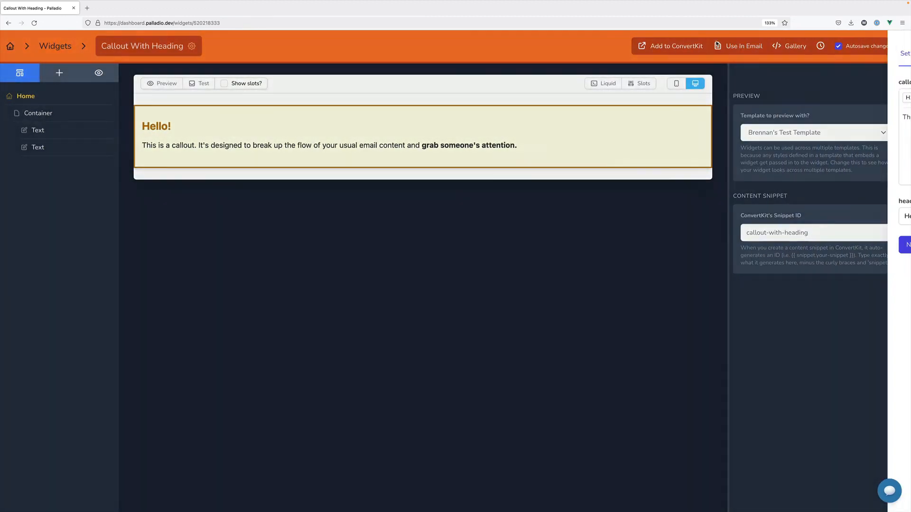
pyautogui.click(597, 61)
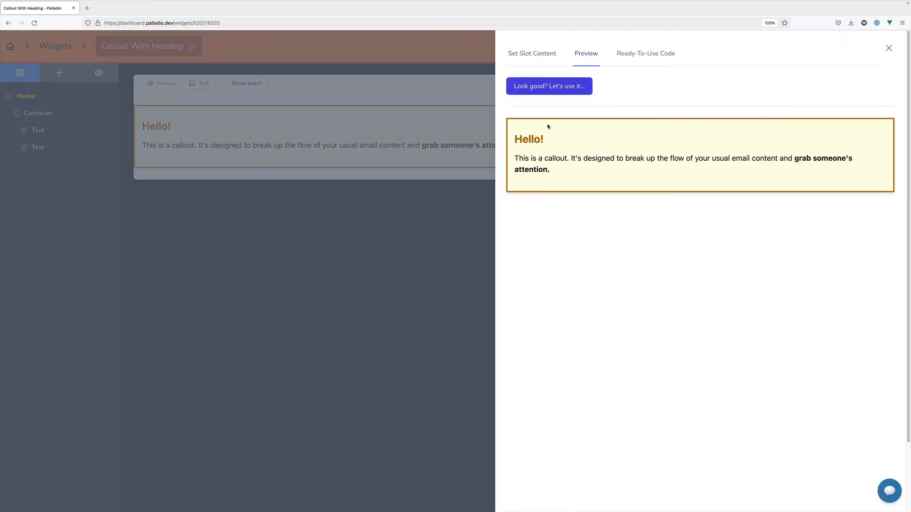
pyautogui.click(542, 58)
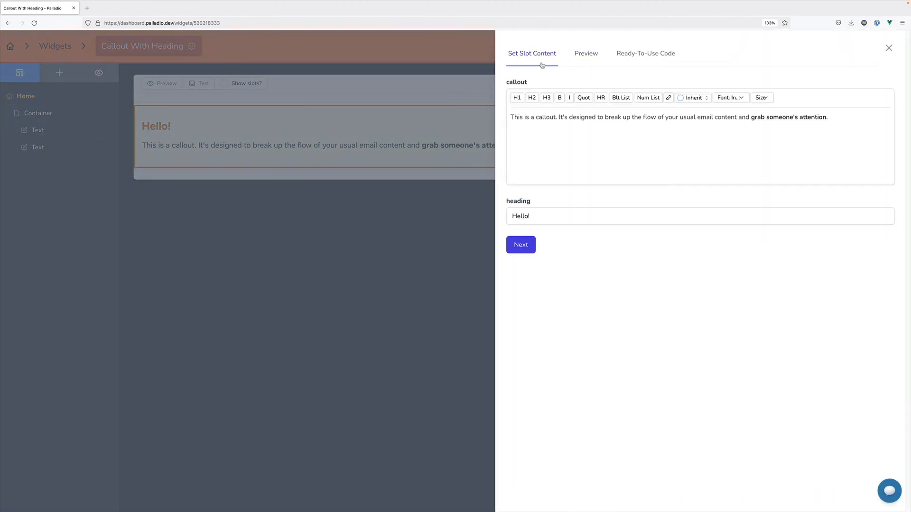
pyautogui.click(455, 231)
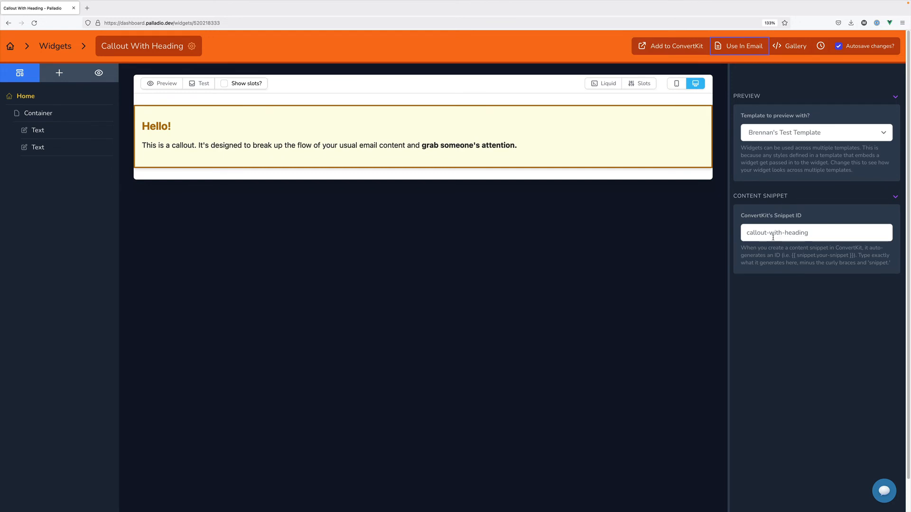
# Check the callout-with-heading snippet ID, then reopen the test template from the dashboard
pyautogui.click(677, 317)
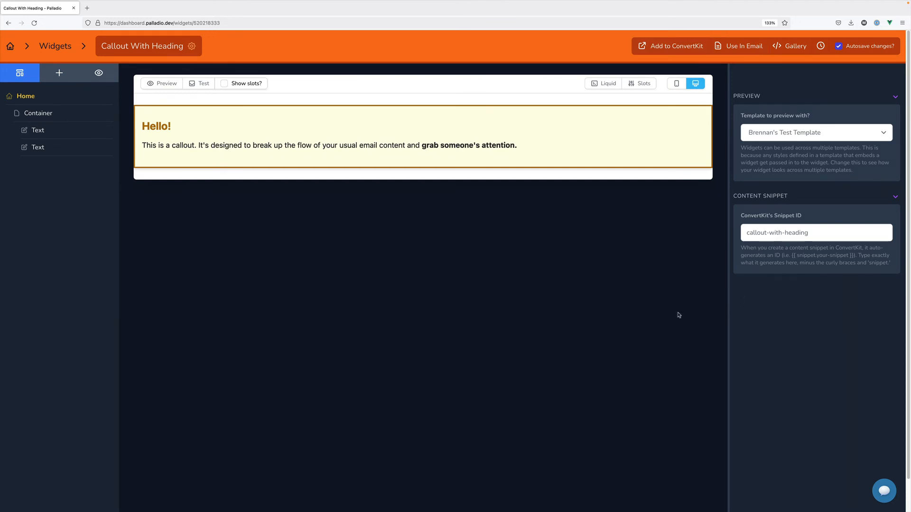
pyautogui.tripleClick(804, 231)
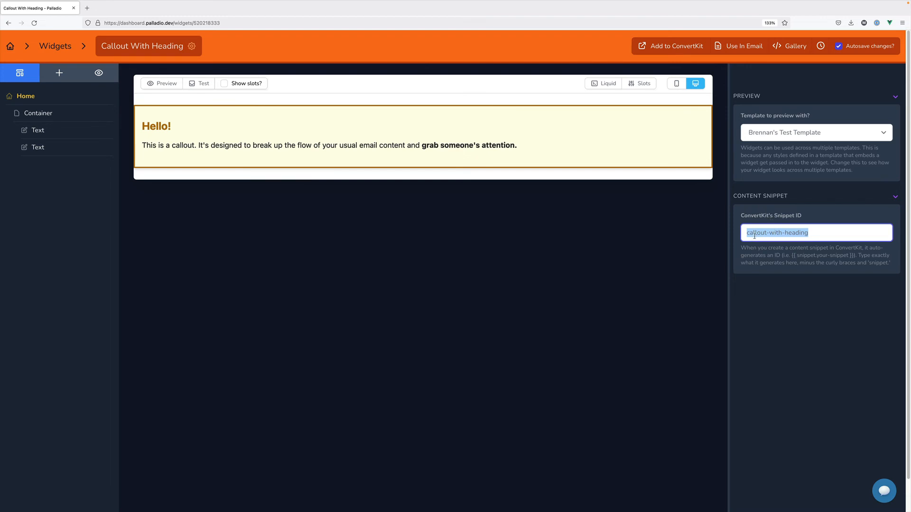
pyautogui.click(789, 313)
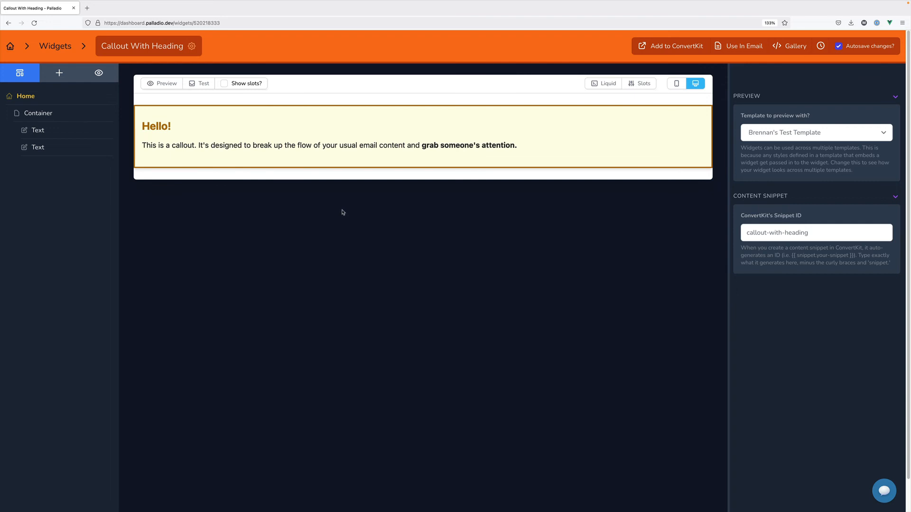
pyautogui.click(246, 141)
pyautogui.click(252, 149)
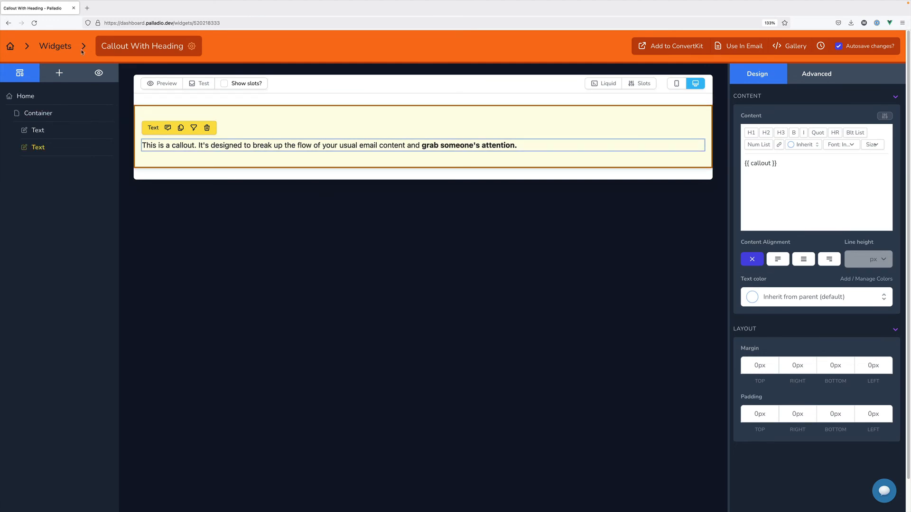
pyautogui.click(10, 46)
pyautogui.click(229, 141)
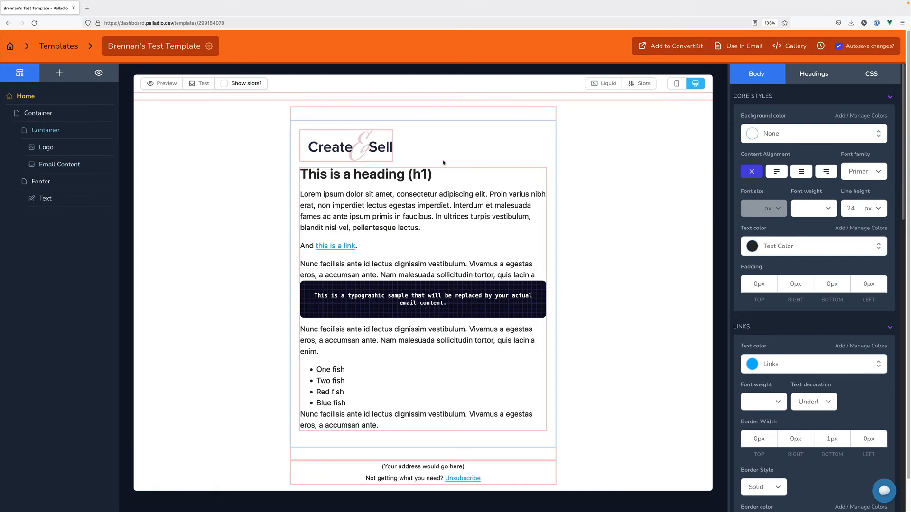
# Place the Callout With Heading widget above the logo and select its Hello! callout for editing
pyautogui.click(59, 73)
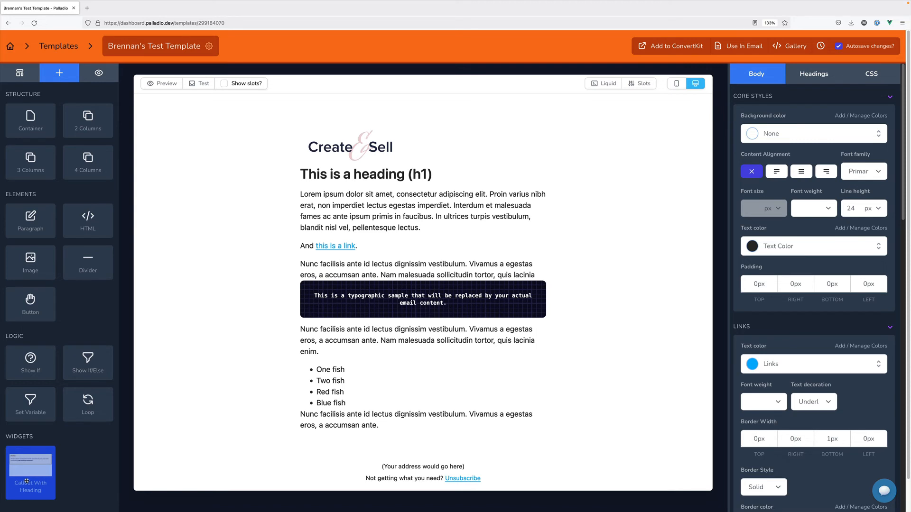
pyautogui.moveTo(27, 481); pyautogui.dragTo(369, 111)
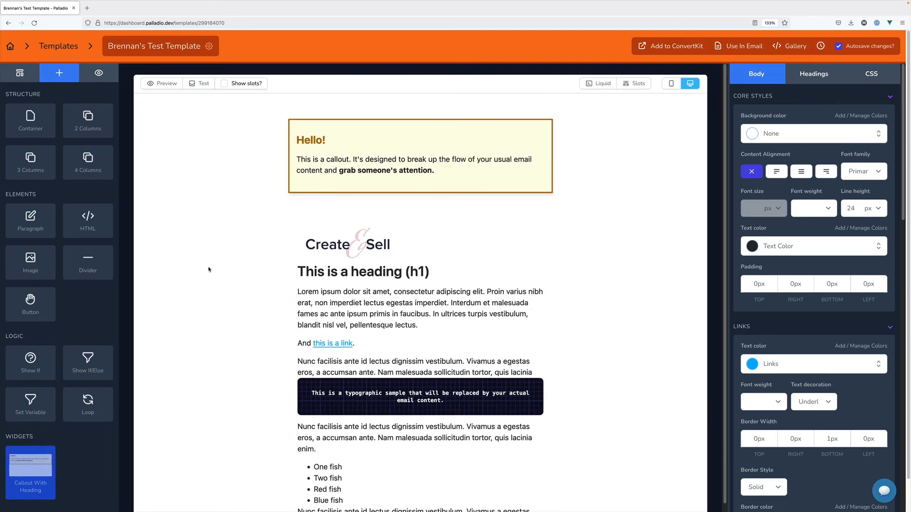
pyautogui.click(513, 148)
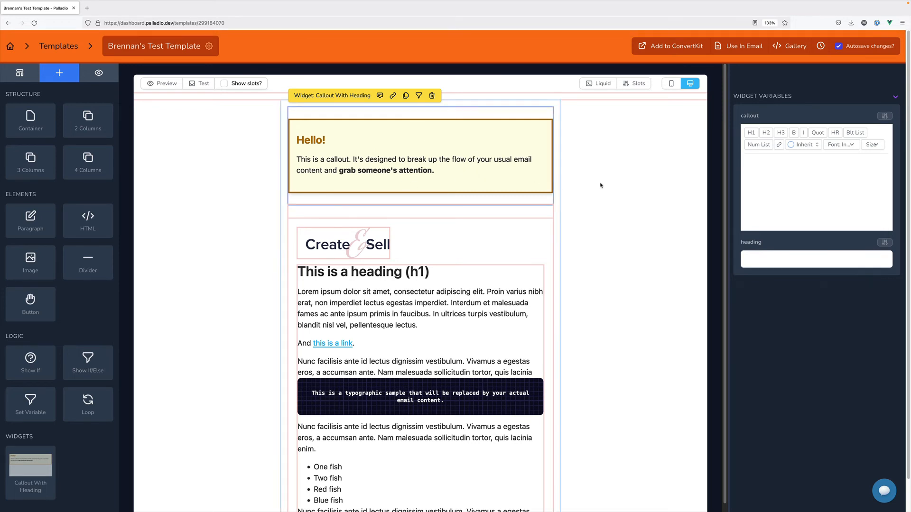
pyautogui.click(800, 187)
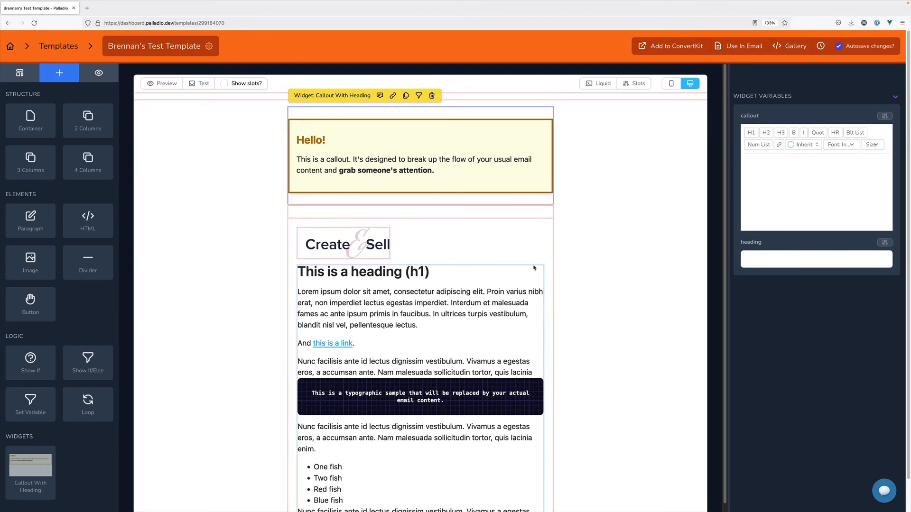
# Set the callout heading to 'Happy Thanksgiving!' and body to 'Hope you and your family have a good one.'
pyautogui.click(785, 259)
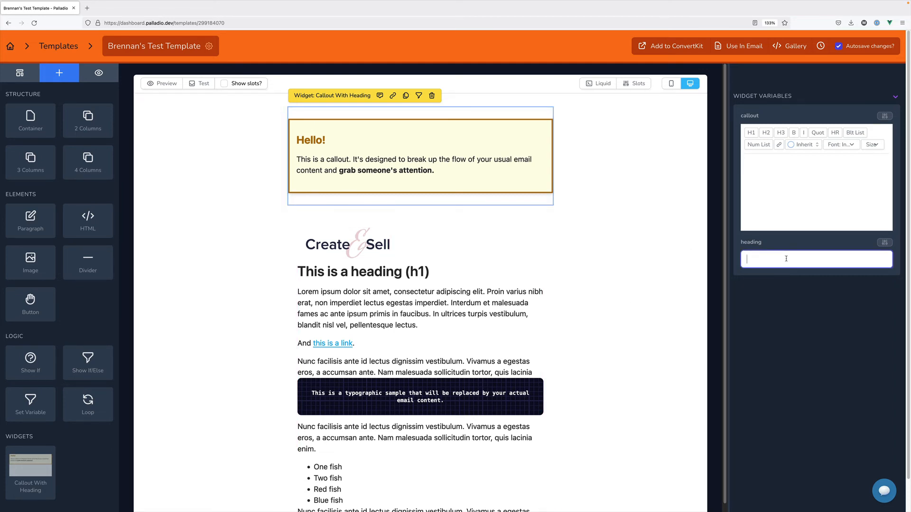
pyautogui.write('Happy Thanksgiving!')
pyautogui.click(807, 209)
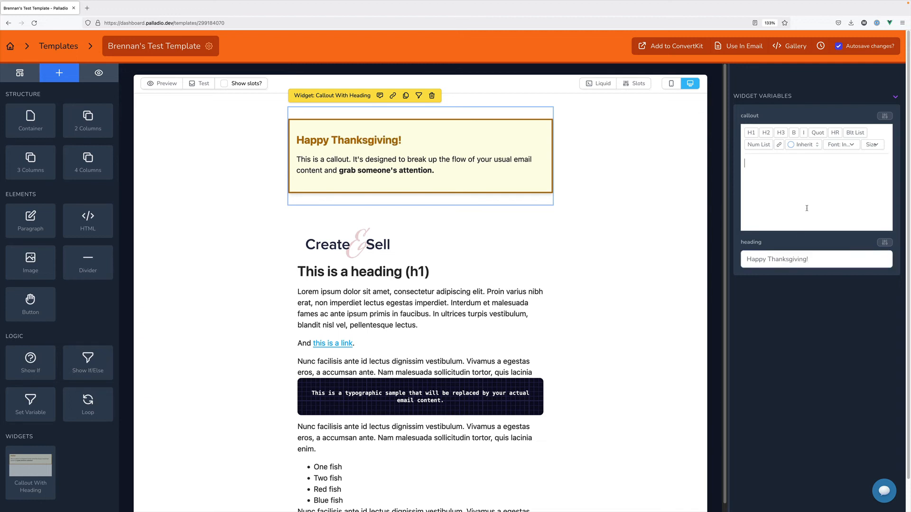
pyautogui.write('Hope you and your fa')
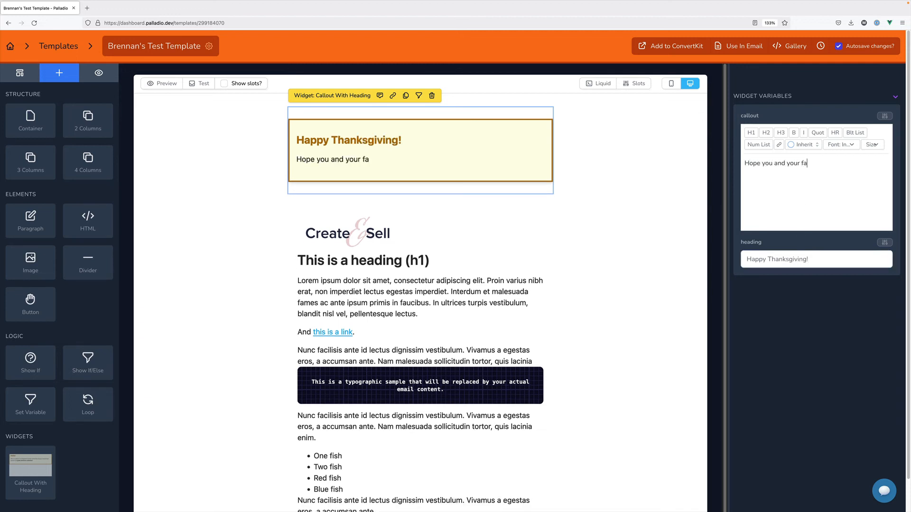
pyautogui.write('mily have a good one.')
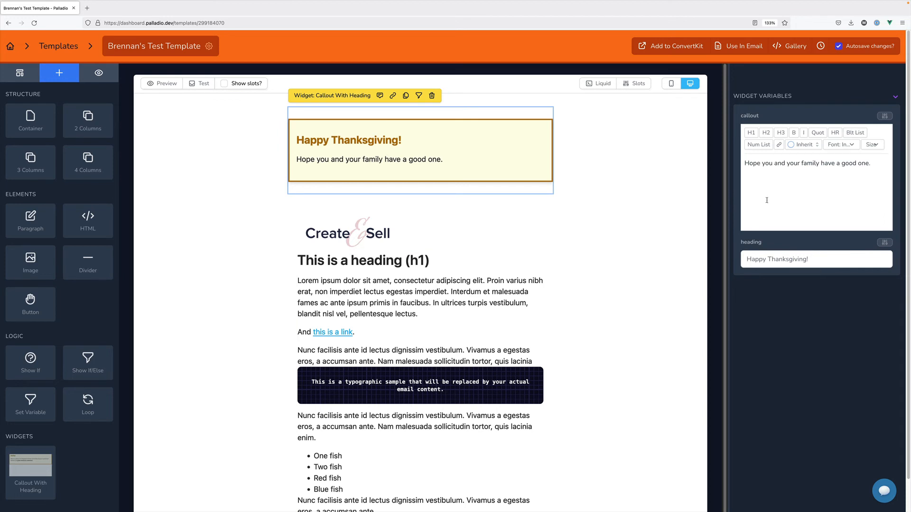
pyautogui.click(650, 143)
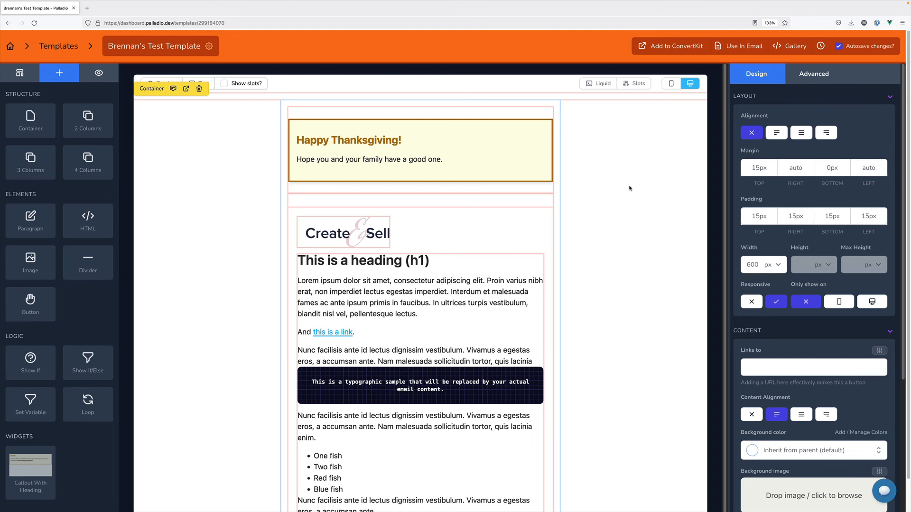
pyautogui.click(544, 142)
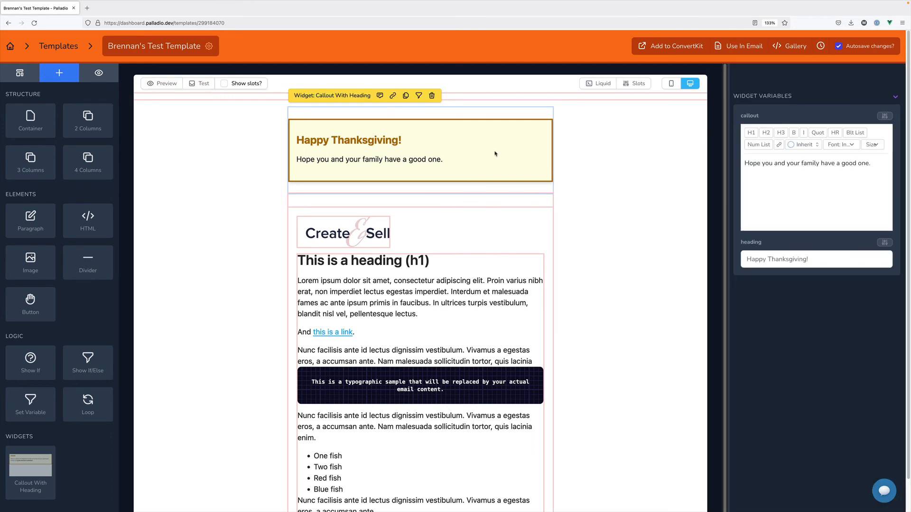
pyautogui.click(625, 153)
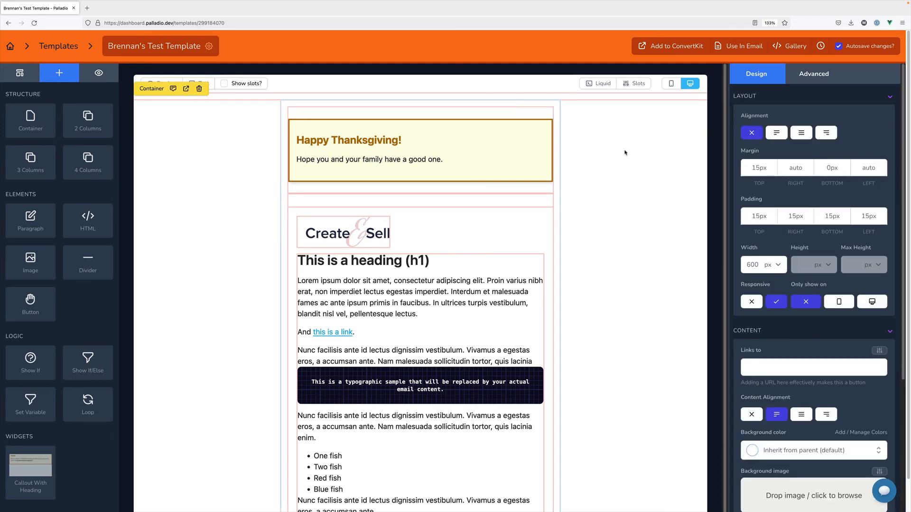
pyautogui.click(492, 152)
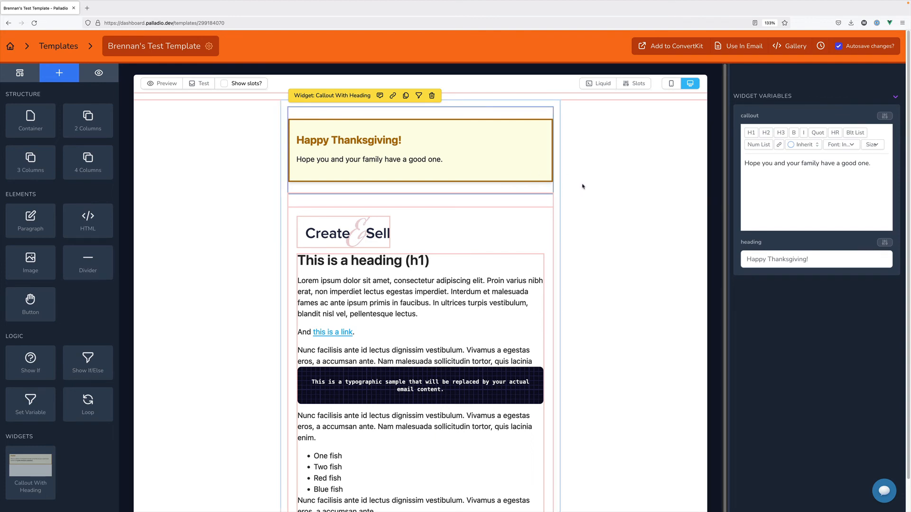
pyautogui.scroll(-1, 573, 187)
pyautogui.scroll(1, 574, 193)
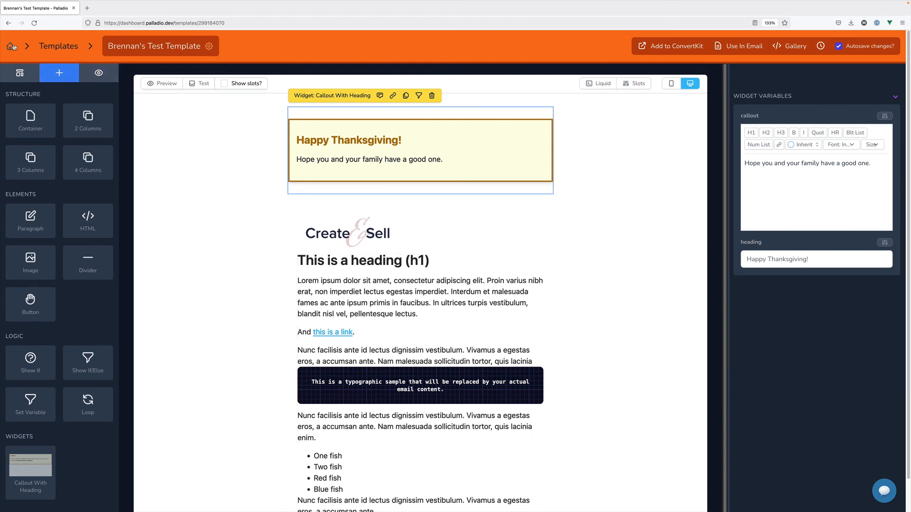
# Go back to the templates list and open the Brand Settings page
pyautogui.click(48, 51)
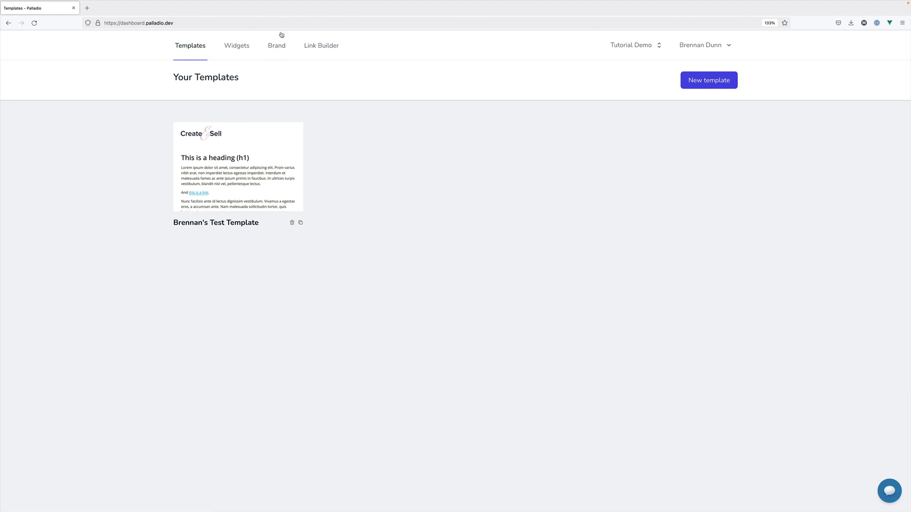
pyautogui.click(279, 43)
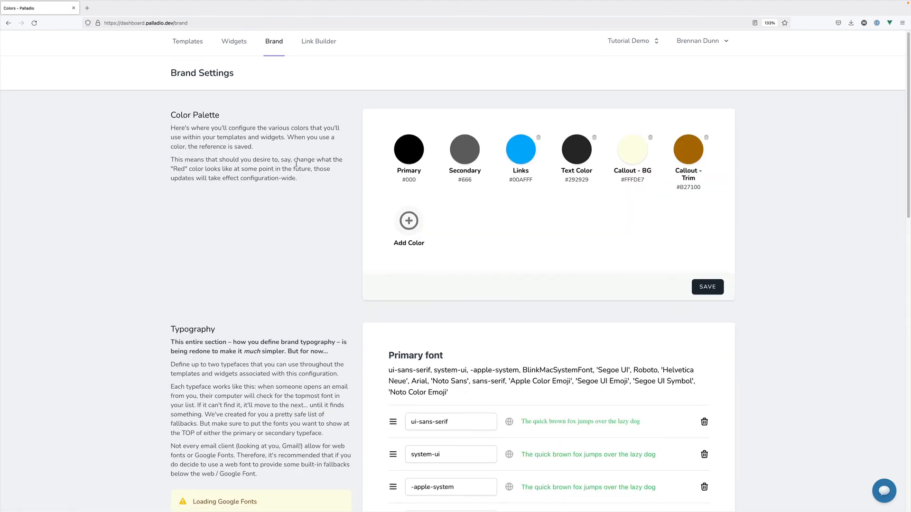
pyautogui.scroll(-4, 359, 327)
pyautogui.scroll(-4, 360, 327)
pyautogui.scroll(10, 359, 326)
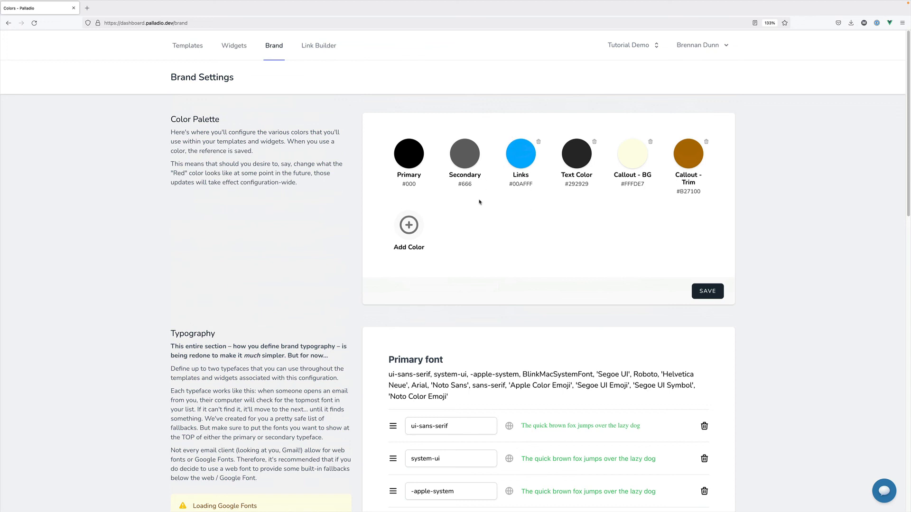
# Review the Color Palette, including Callout BG #FFFDE7 and Callout Trim #B27100, and Typography sections
pyautogui.scroll(-3, 478, 212)
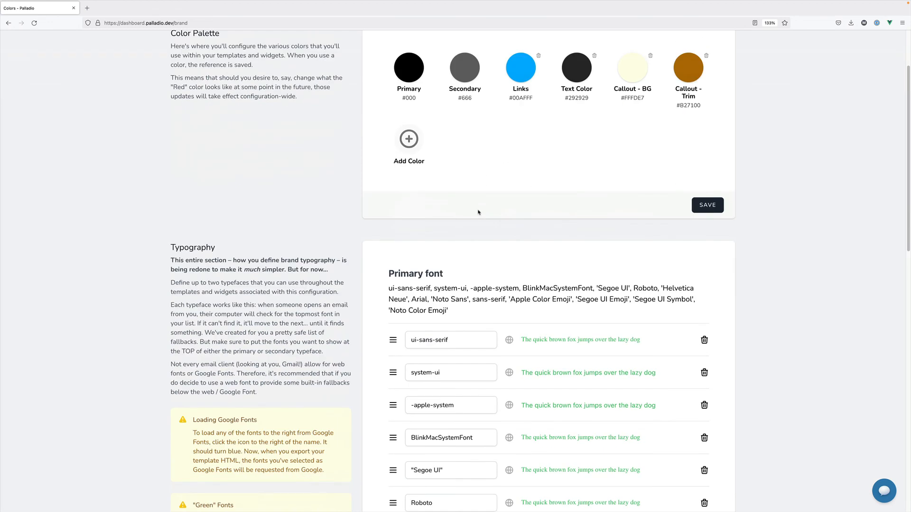
pyautogui.scroll(-4, 479, 212)
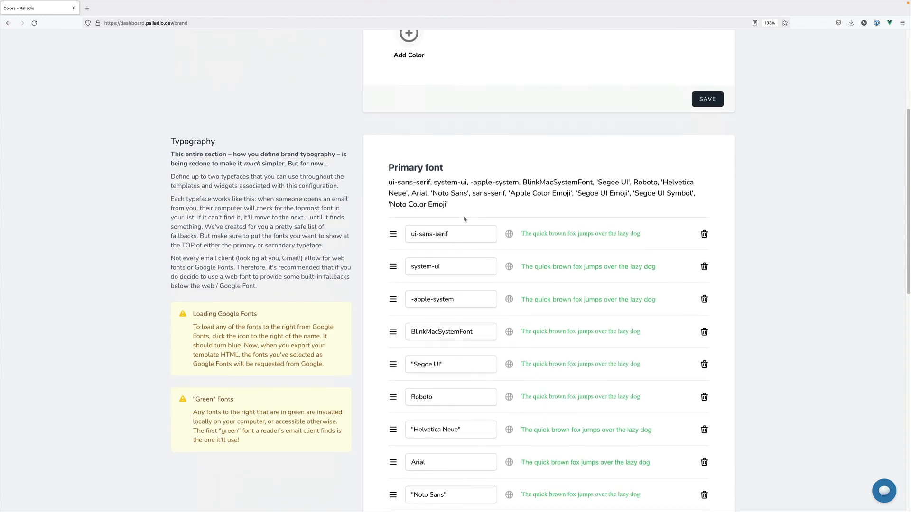
pyautogui.scroll(-2, 449, 189)
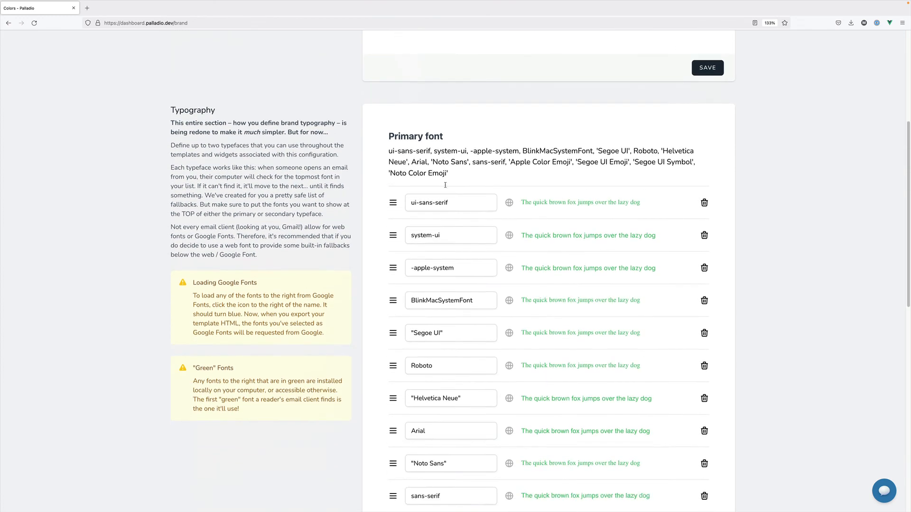
pyautogui.scroll(-6, 445, 187)
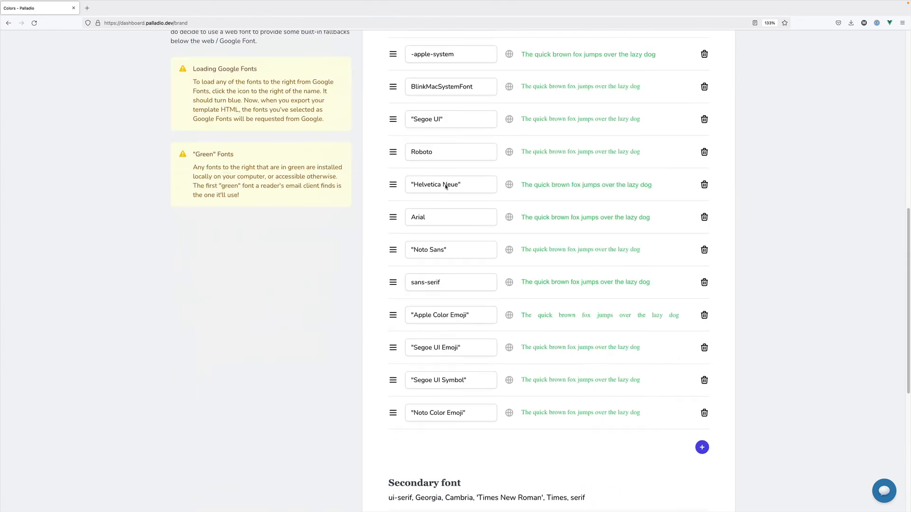
pyautogui.scroll(5, 445, 185)
pyautogui.scroll(4, 446, 185)
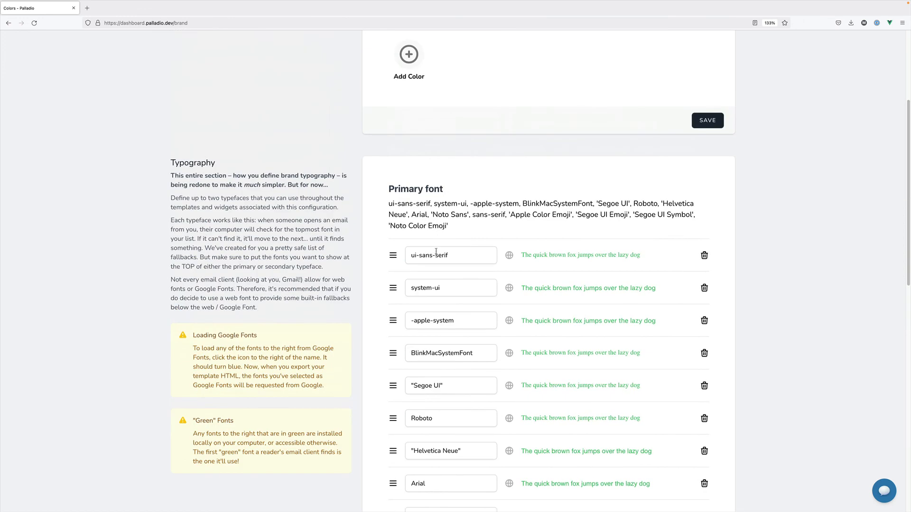
pyautogui.scroll(-1, 436, 251)
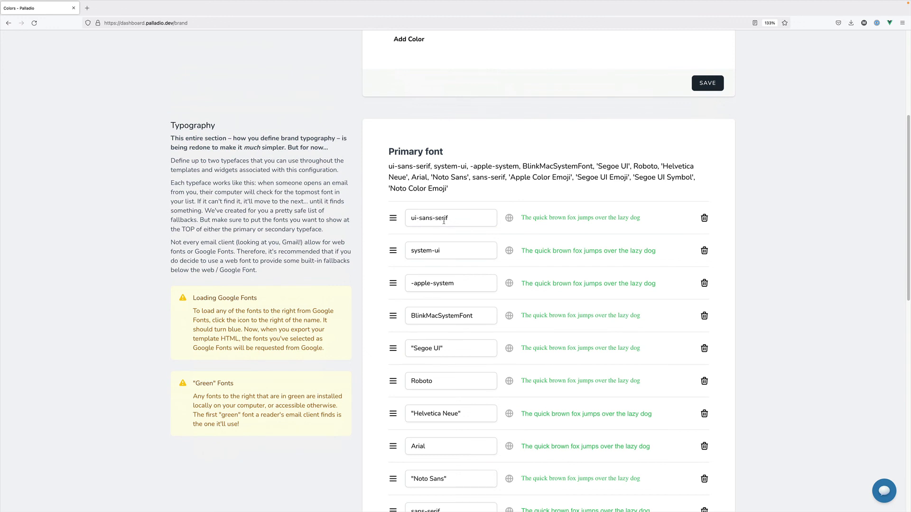
pyautogui.scroll(-1, 443, 221)
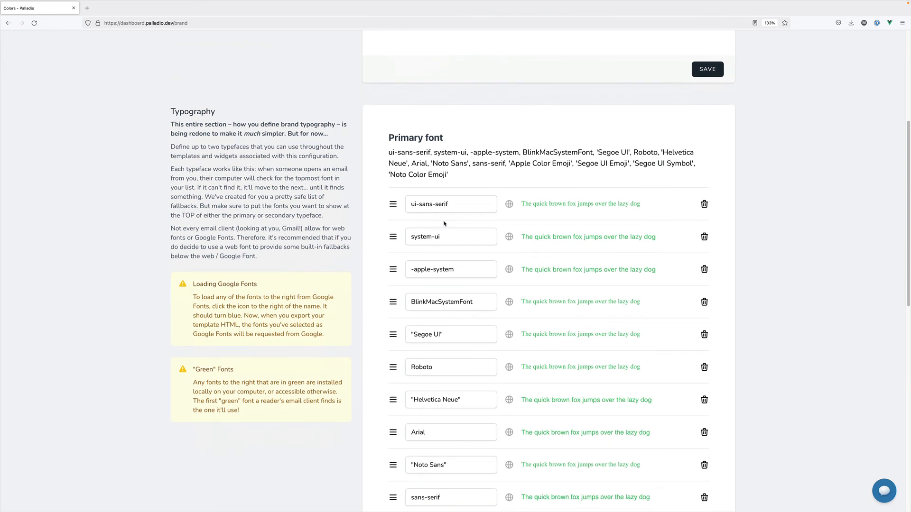
pyautogui.scroll(-3, 443, 236)
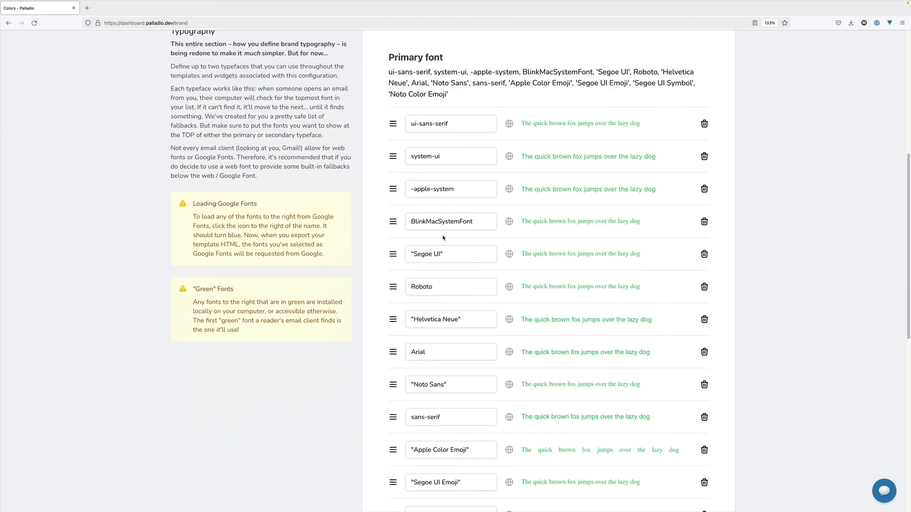
pyautogui.scroll(1, 442, 237)
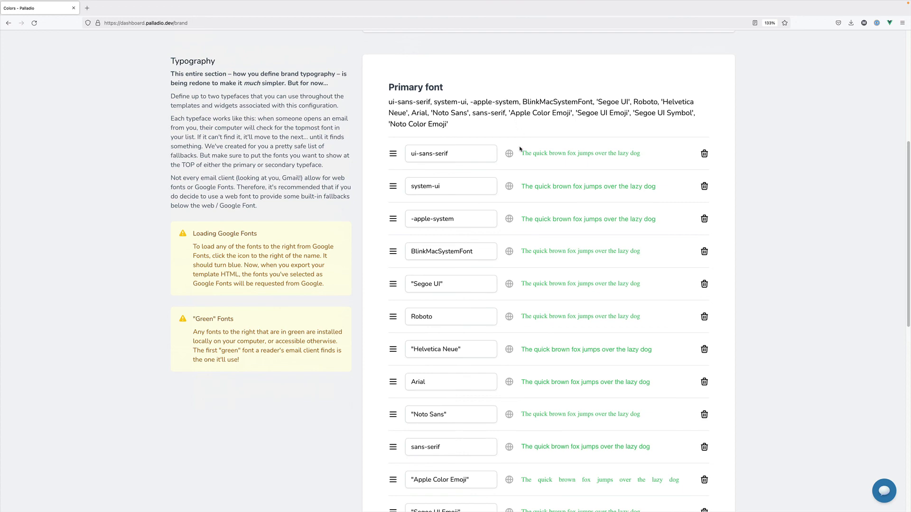
pyautogui.scroll(-3, 518, 152)
pyautogui.scroll(1, 519, 153)
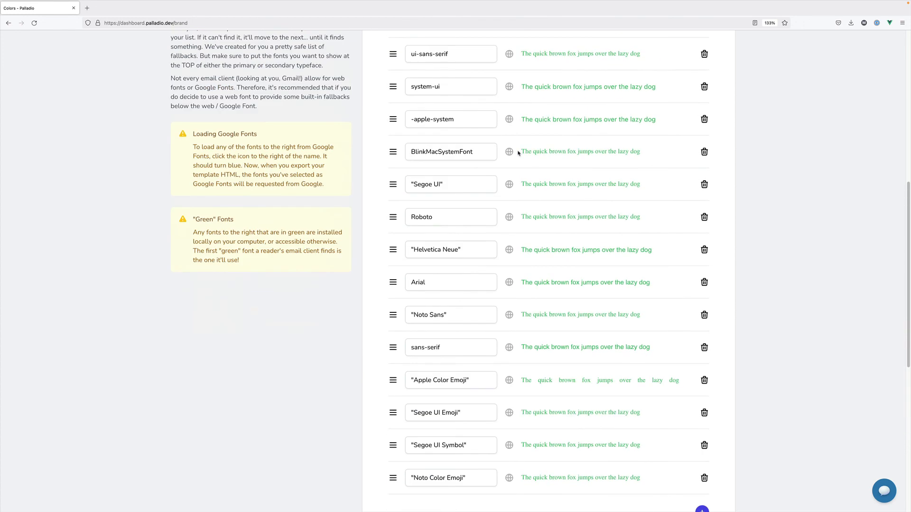
pyautogui.scroll(2, 519, 153)
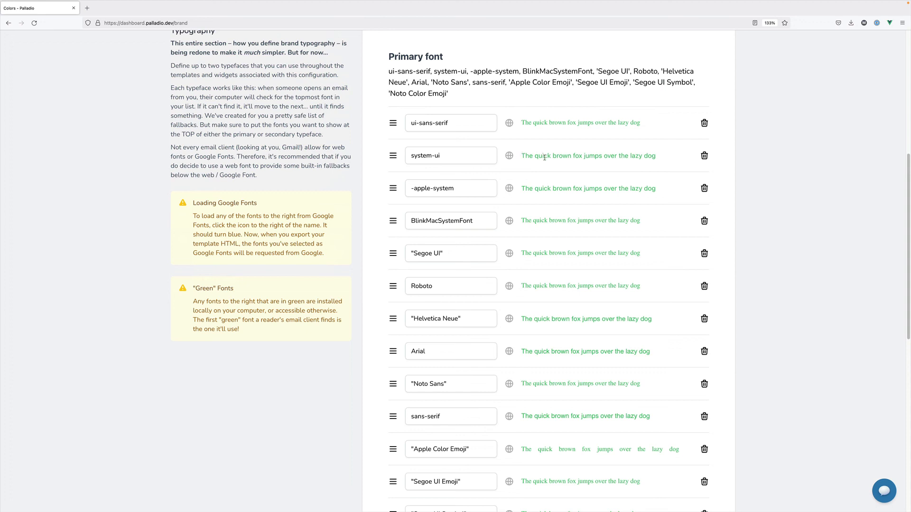
pyautogui.scroll(1, 545, 159)
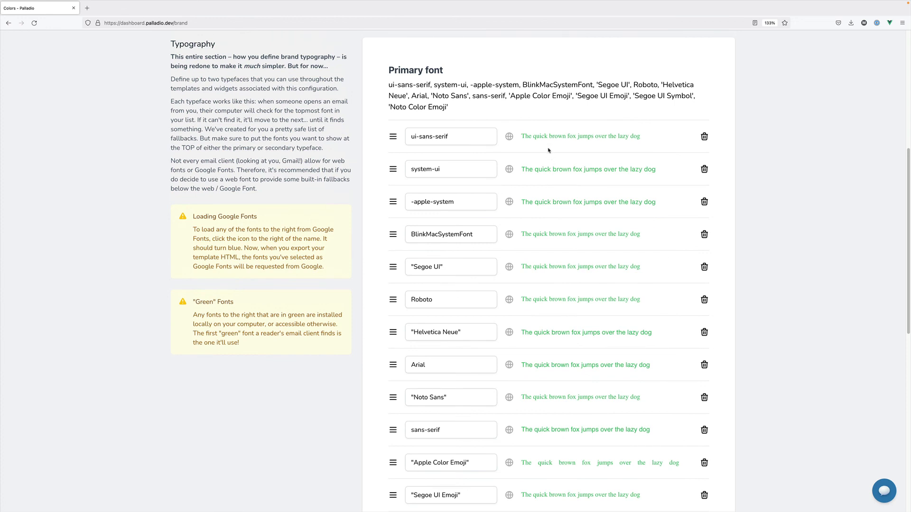
pyautogui.scroll(1, 549, 150)
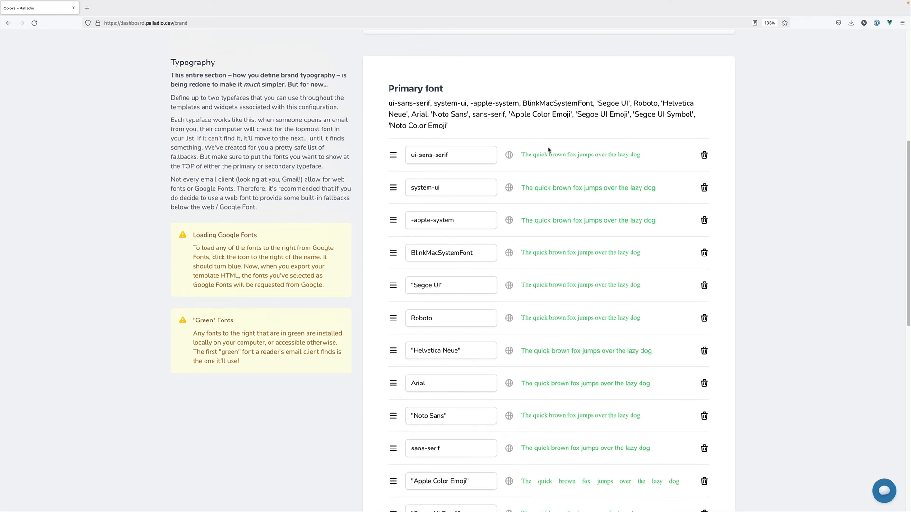
pyautogui.scroll(2, 549, 151)
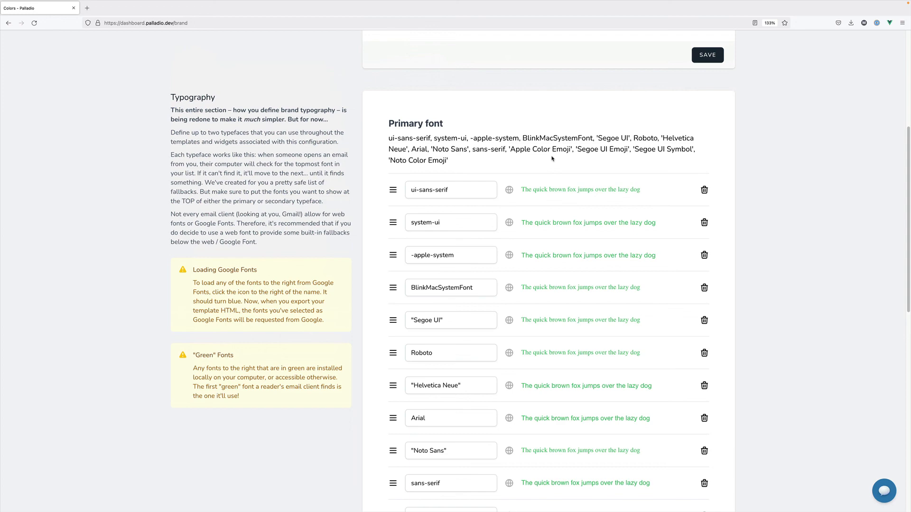
pyautogui.scroll(-6, 552, 173)
pyautogui.scroll(10, 553, 173)
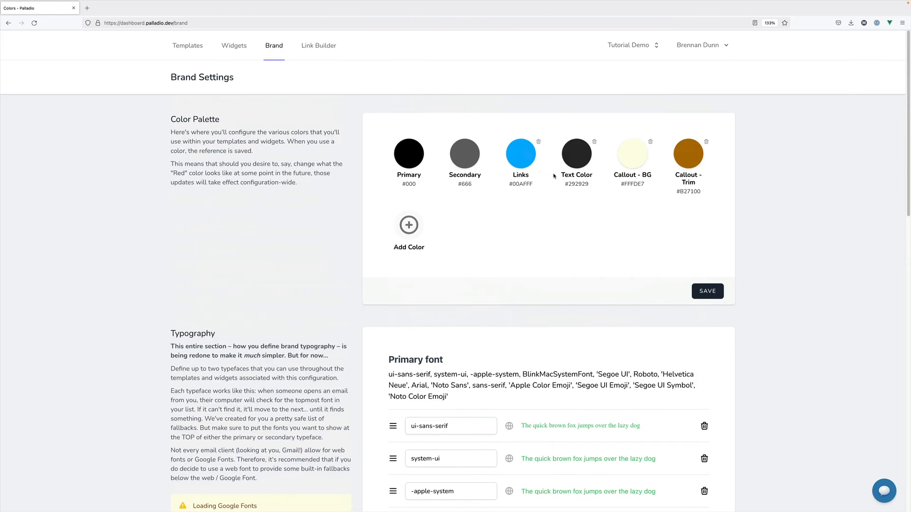
pyautogui.click(189, 55)
pyautogui.click(312, 45)
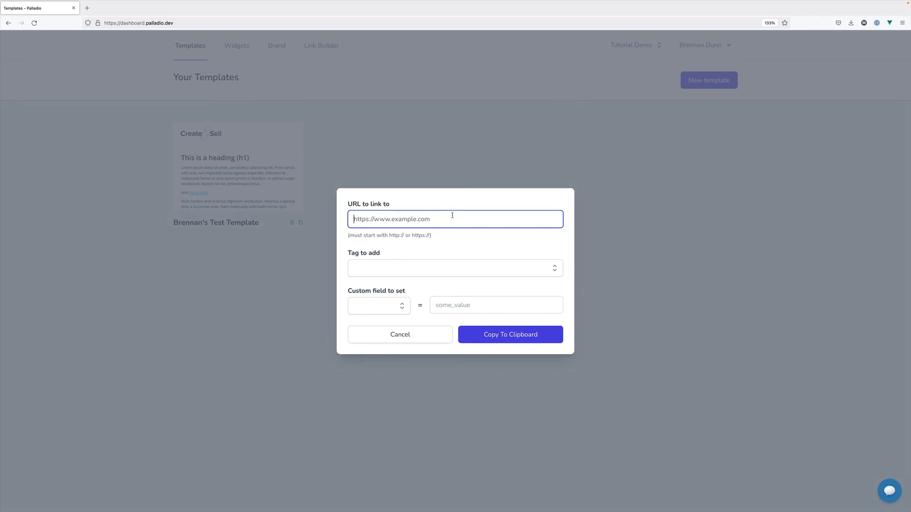
pyautogui.write('https://createandsell.co')
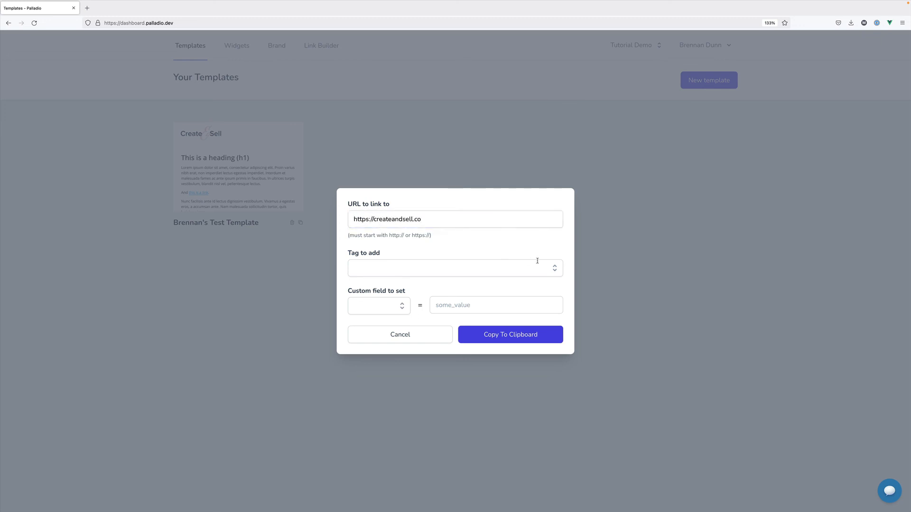
# Skip adding a tag and set the first_name custom field to a sample first name
pyautogui.click(550, 266)
pyautogui.click(508, 257)
pyautogui.click(403, 306)
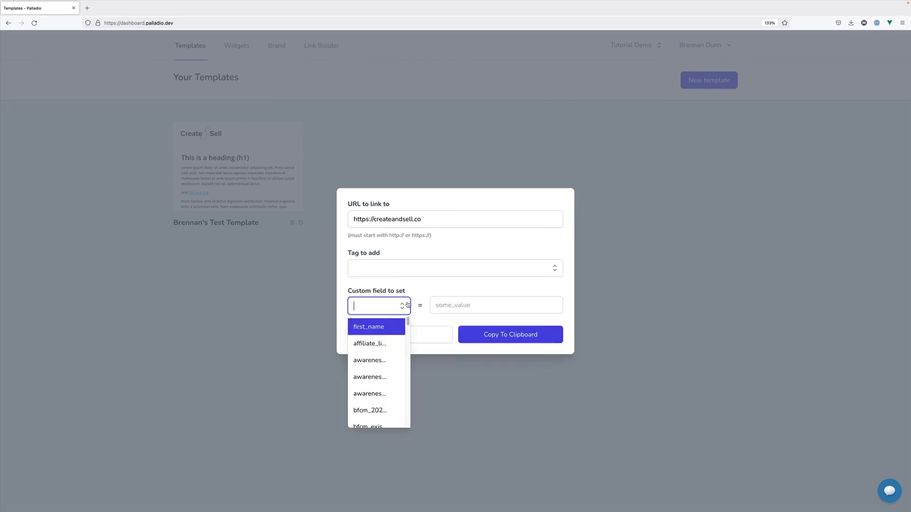
pyautogui.click(392, 328)
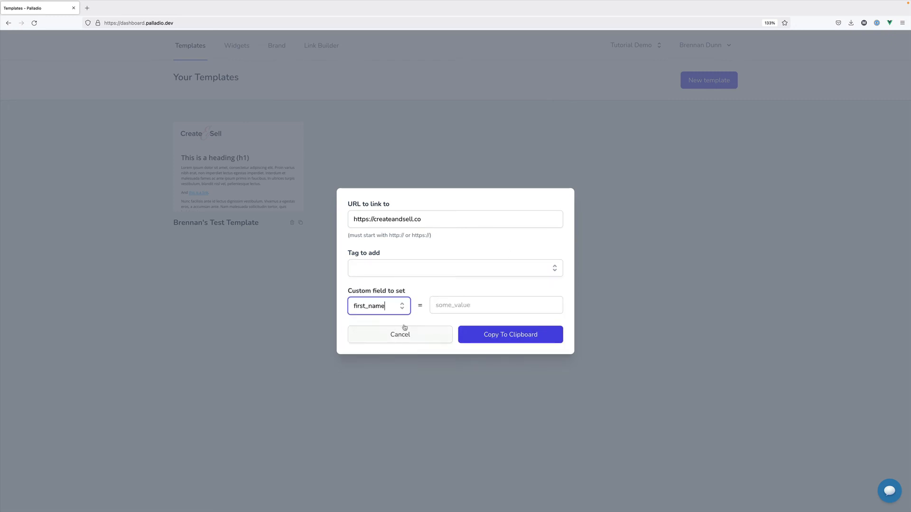
pyautogui.press('Tab')
pyautogui.write('John')
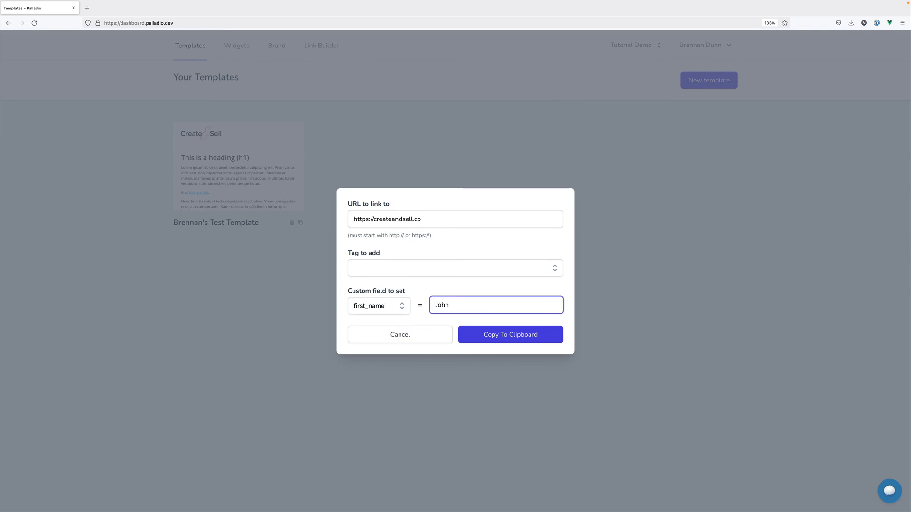
pyautogui.click(463, 251)
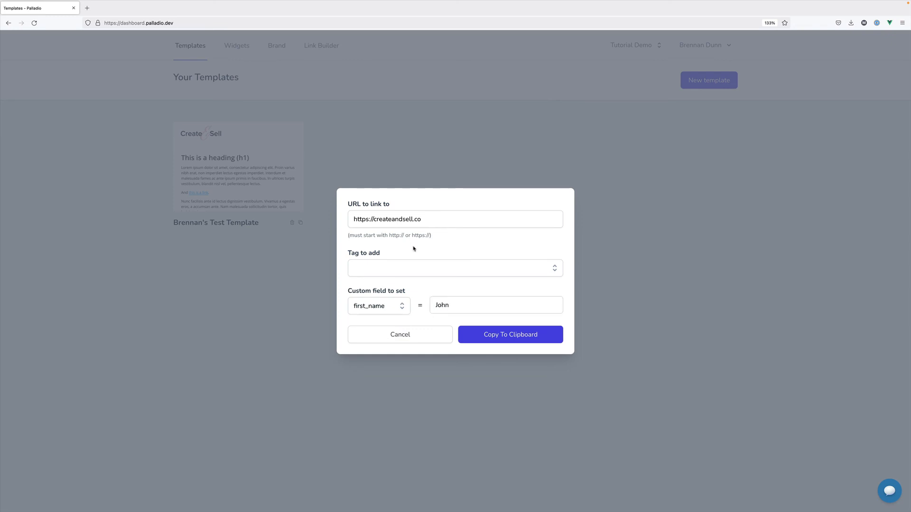
# Copy the finished tracking link and paste it into a new browser tab
pyautogui.click(493, 334)
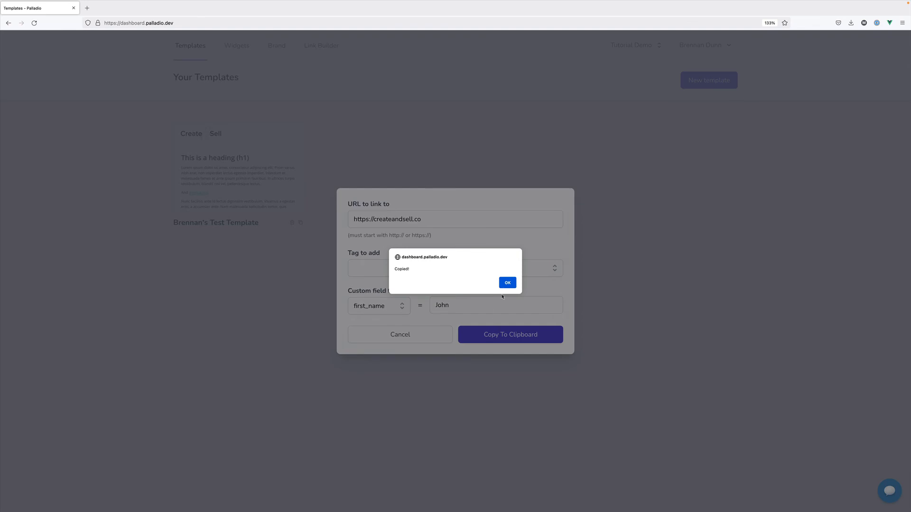
pyautogui.click(506, 284)
pyautogui.hotkey('ctrl', 't')
pyautogui.hotkey('ctrl', 'v')
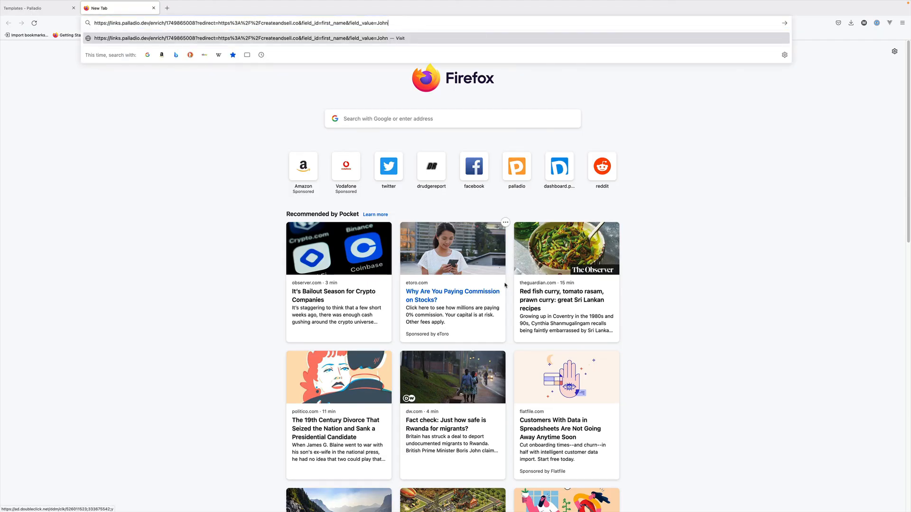
# Close the pasted-link tab and return to the link builder, leaving the tag field empty
pyautogui.hotkey('ctrl', 'w')
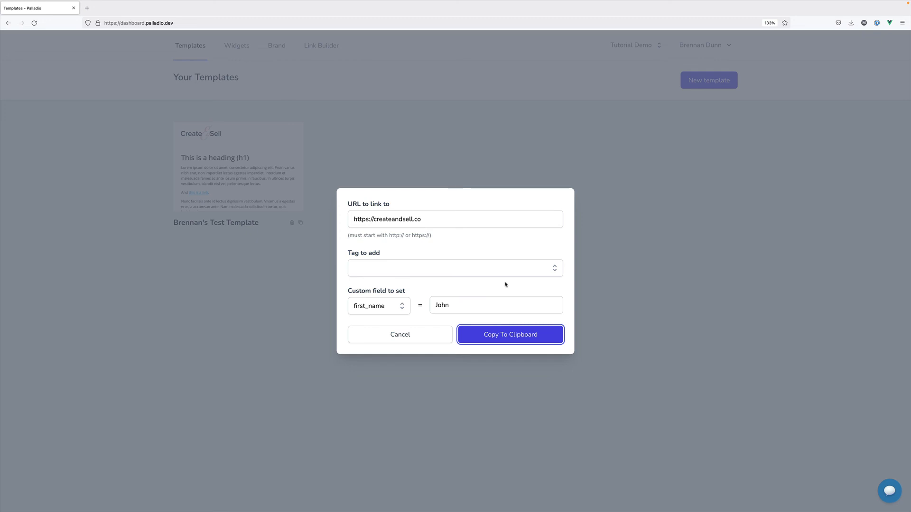
pyautogui.click(524, 269)
pyautogui.click(544, 252)
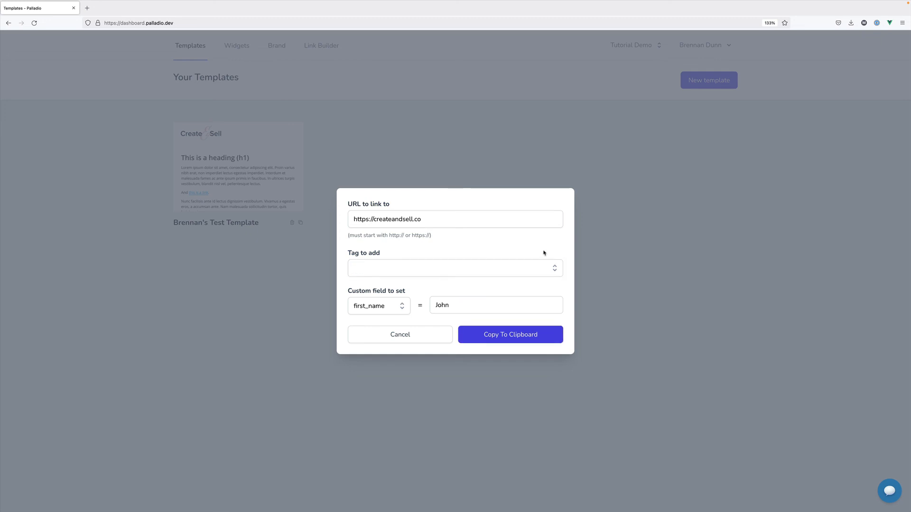